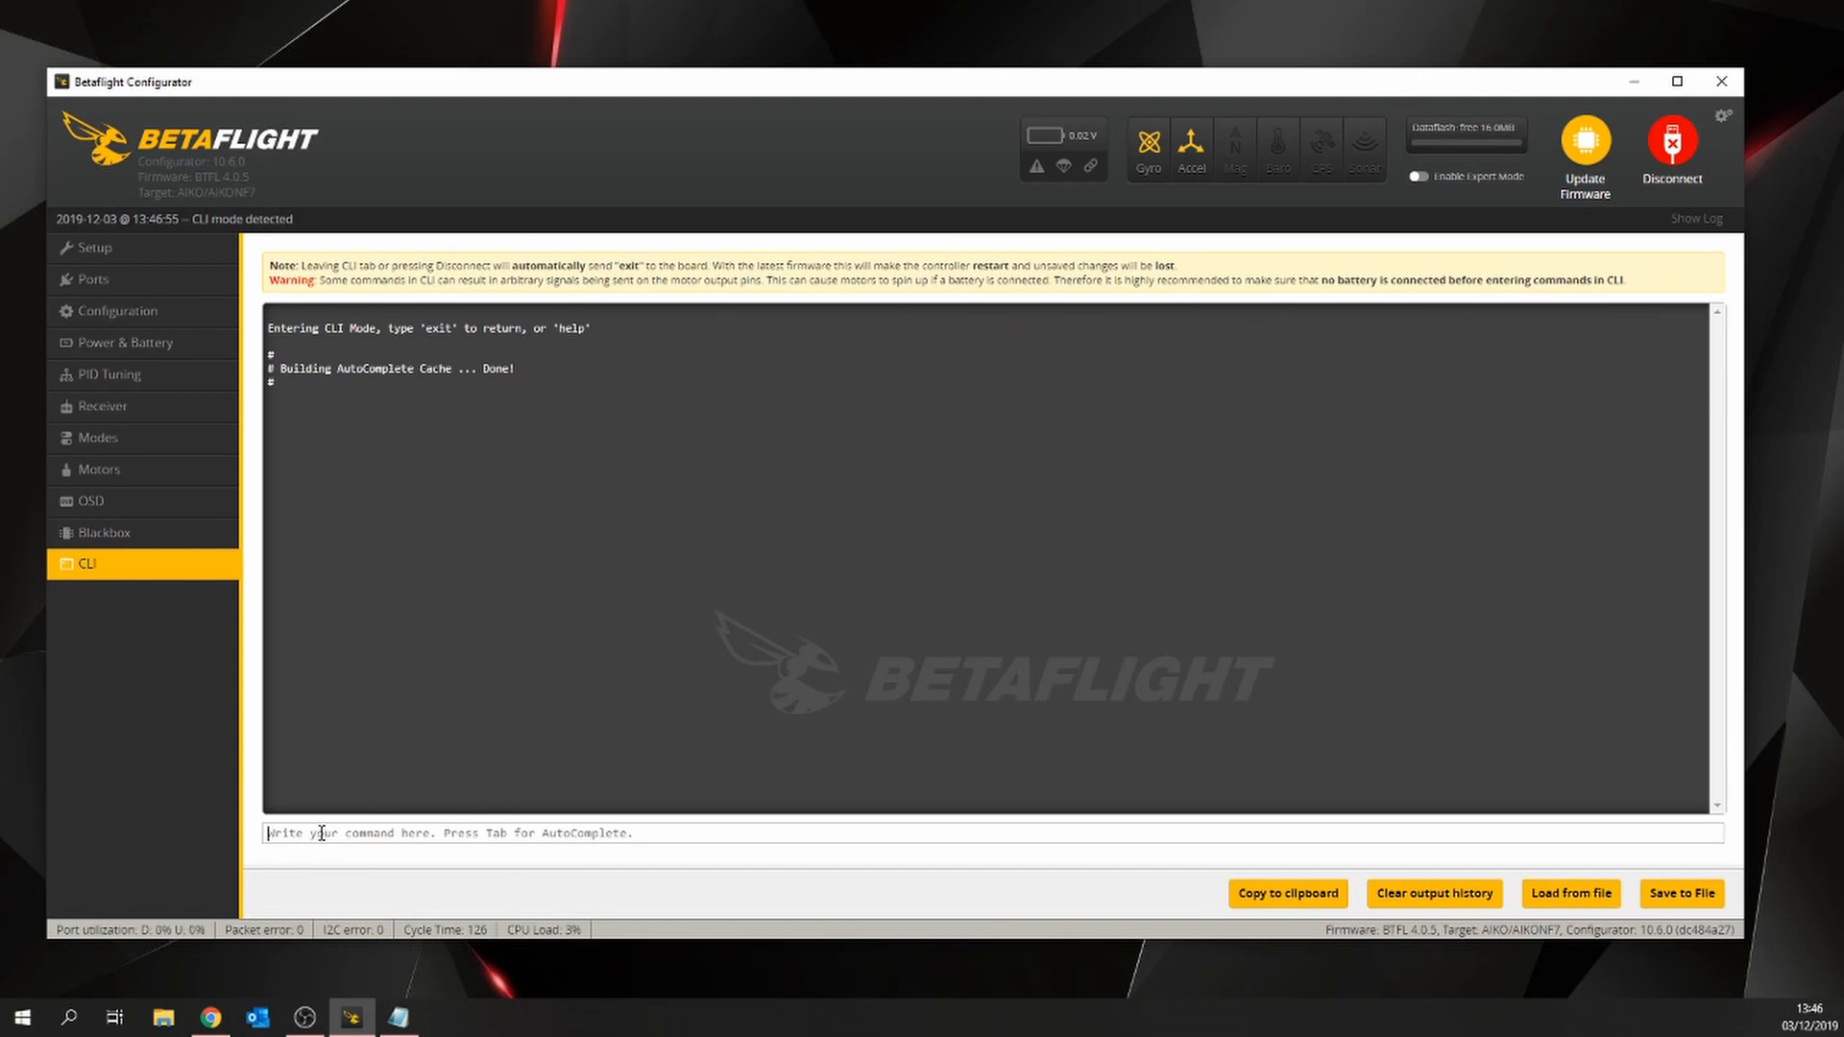
Step: Run the resource command in the CLI to list the flight controller's resource assignments
{"action": "type", "text": "re"}
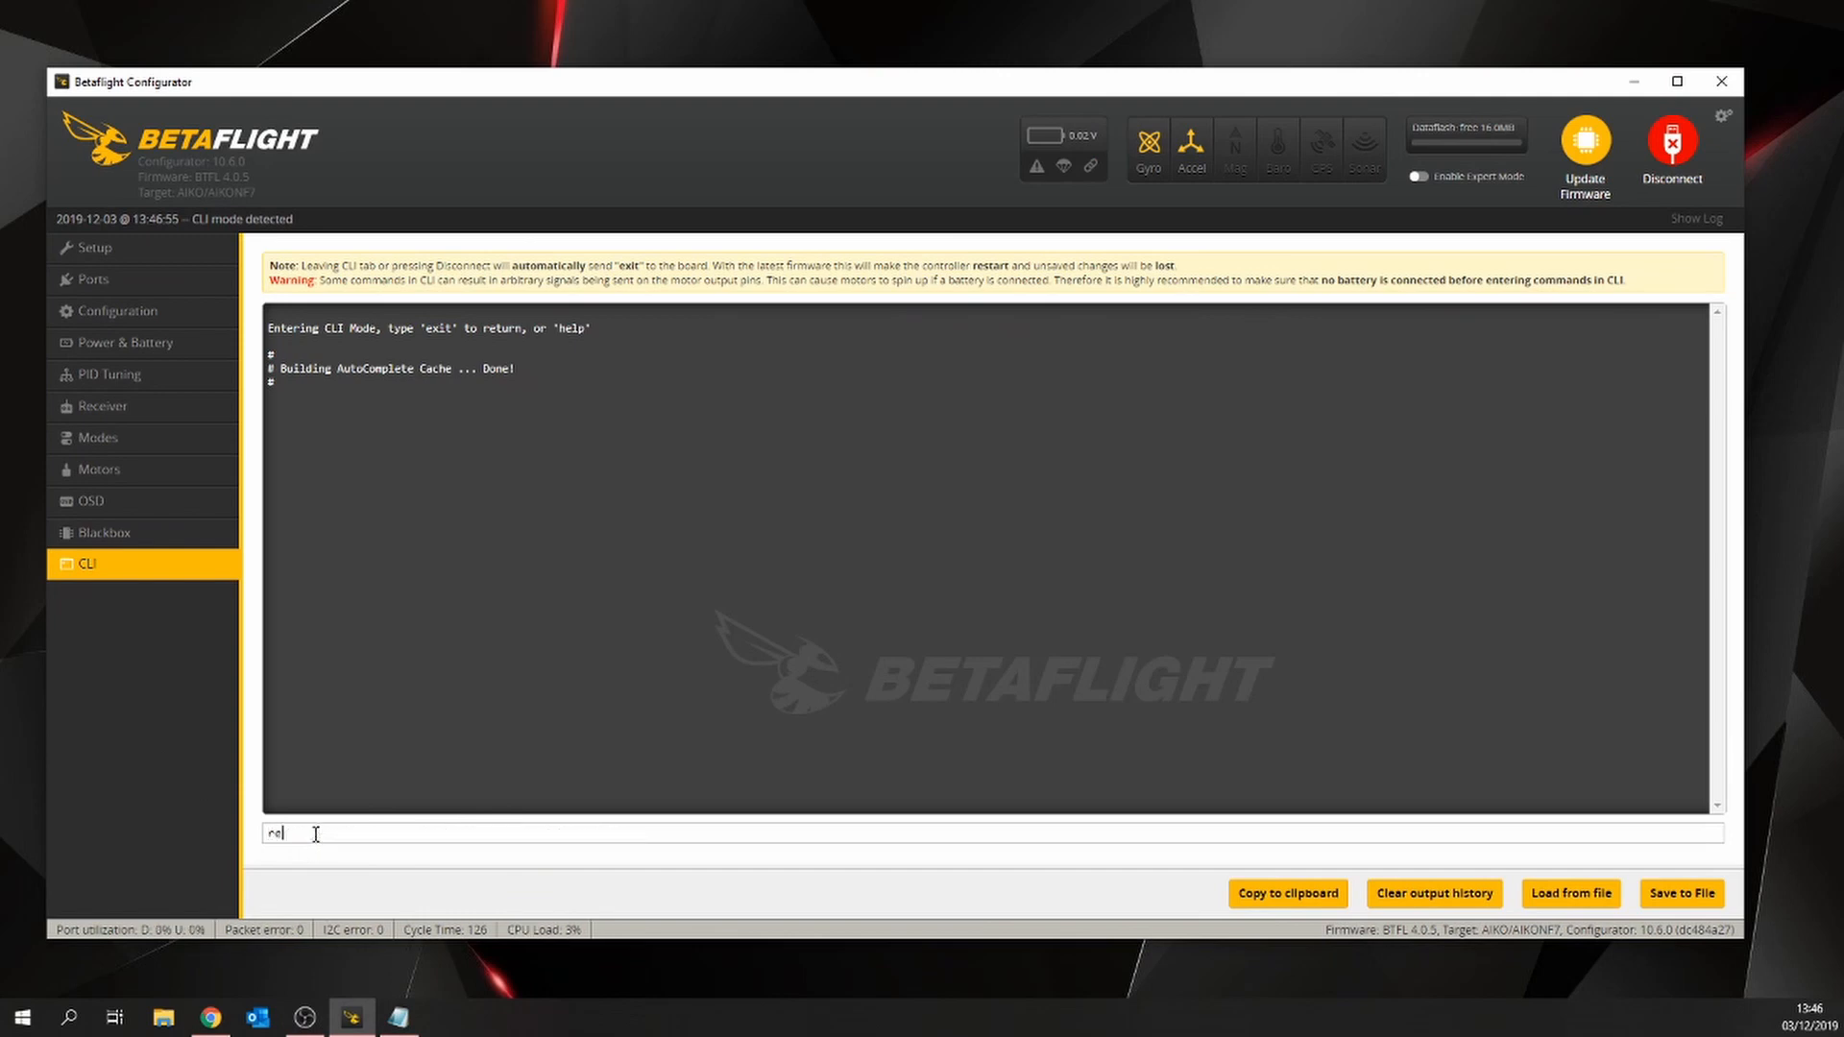
{"action": "type", "text": "source"}
{"action": "key", "text": "Return"}
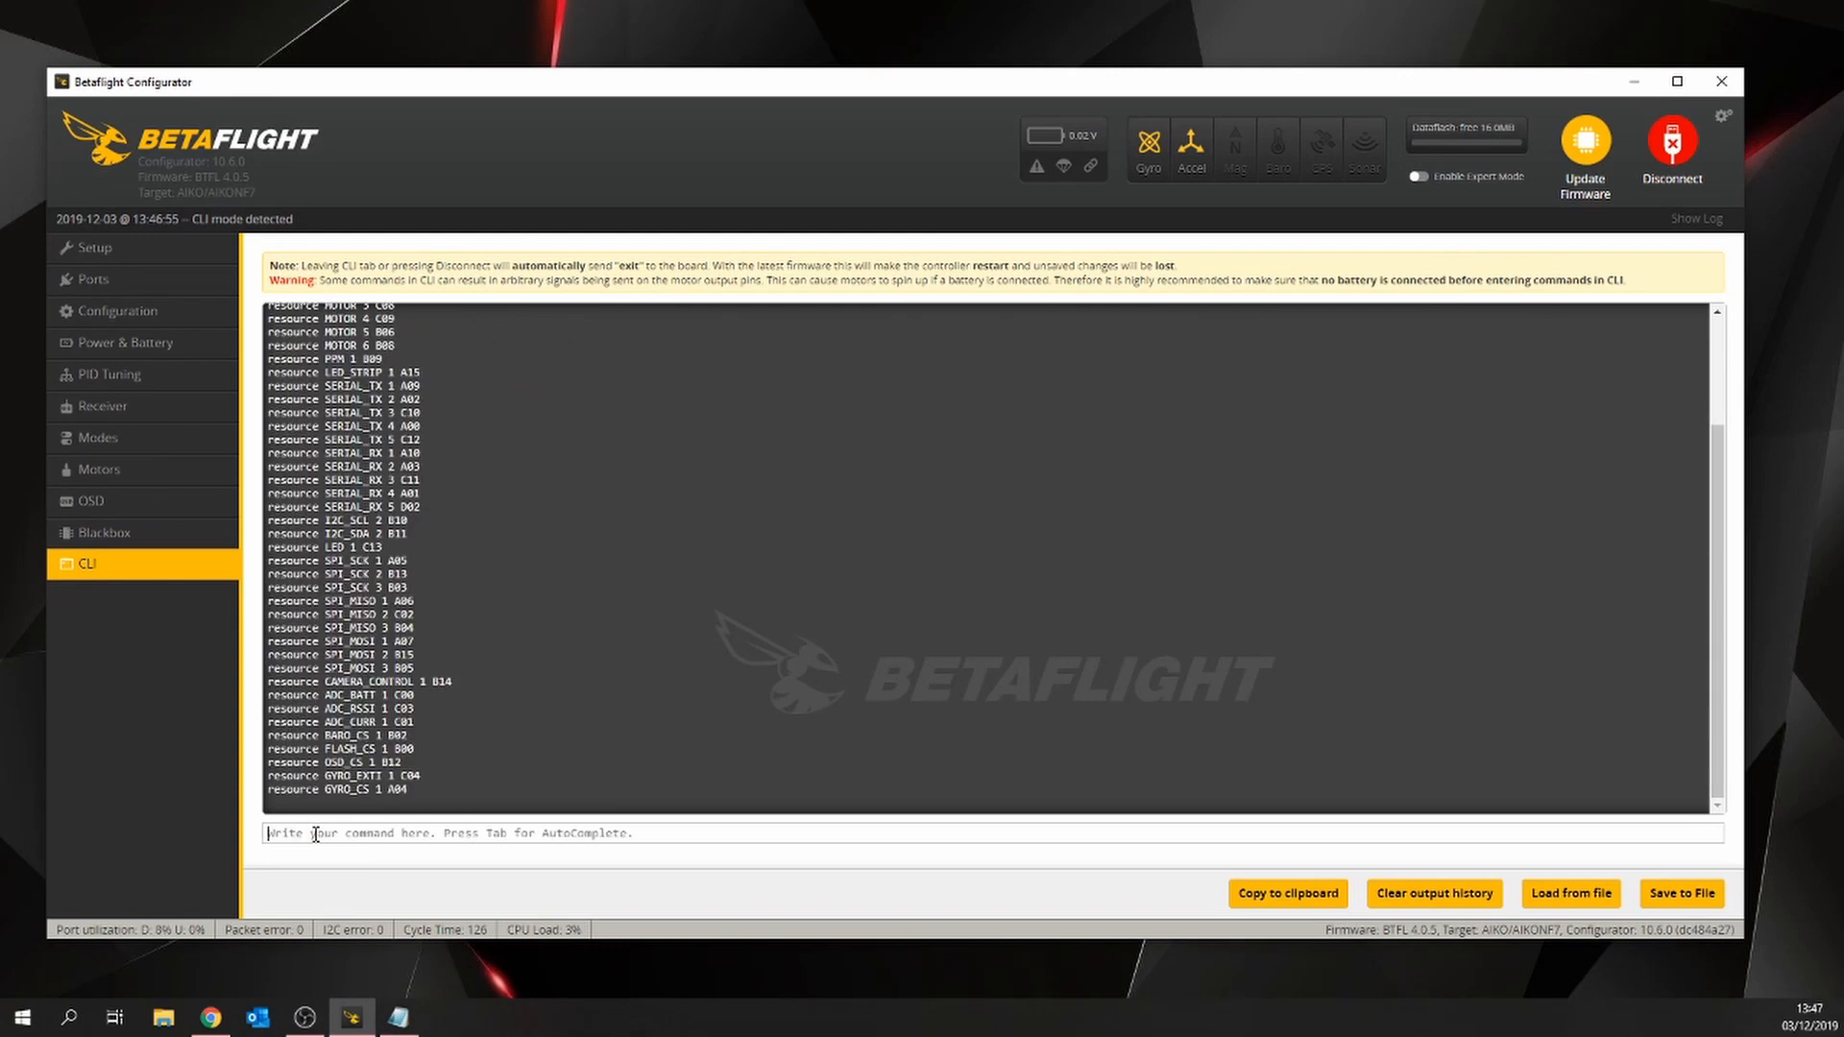
Step: Copy the resource lines for MOTOR 1 to MOTOR 4 from the CLI output and paste them into the blank Notepad document
{"action": "scroll", "coordinate": [466, 651], "scroll_direction": "up", "scroll_amount": 3}
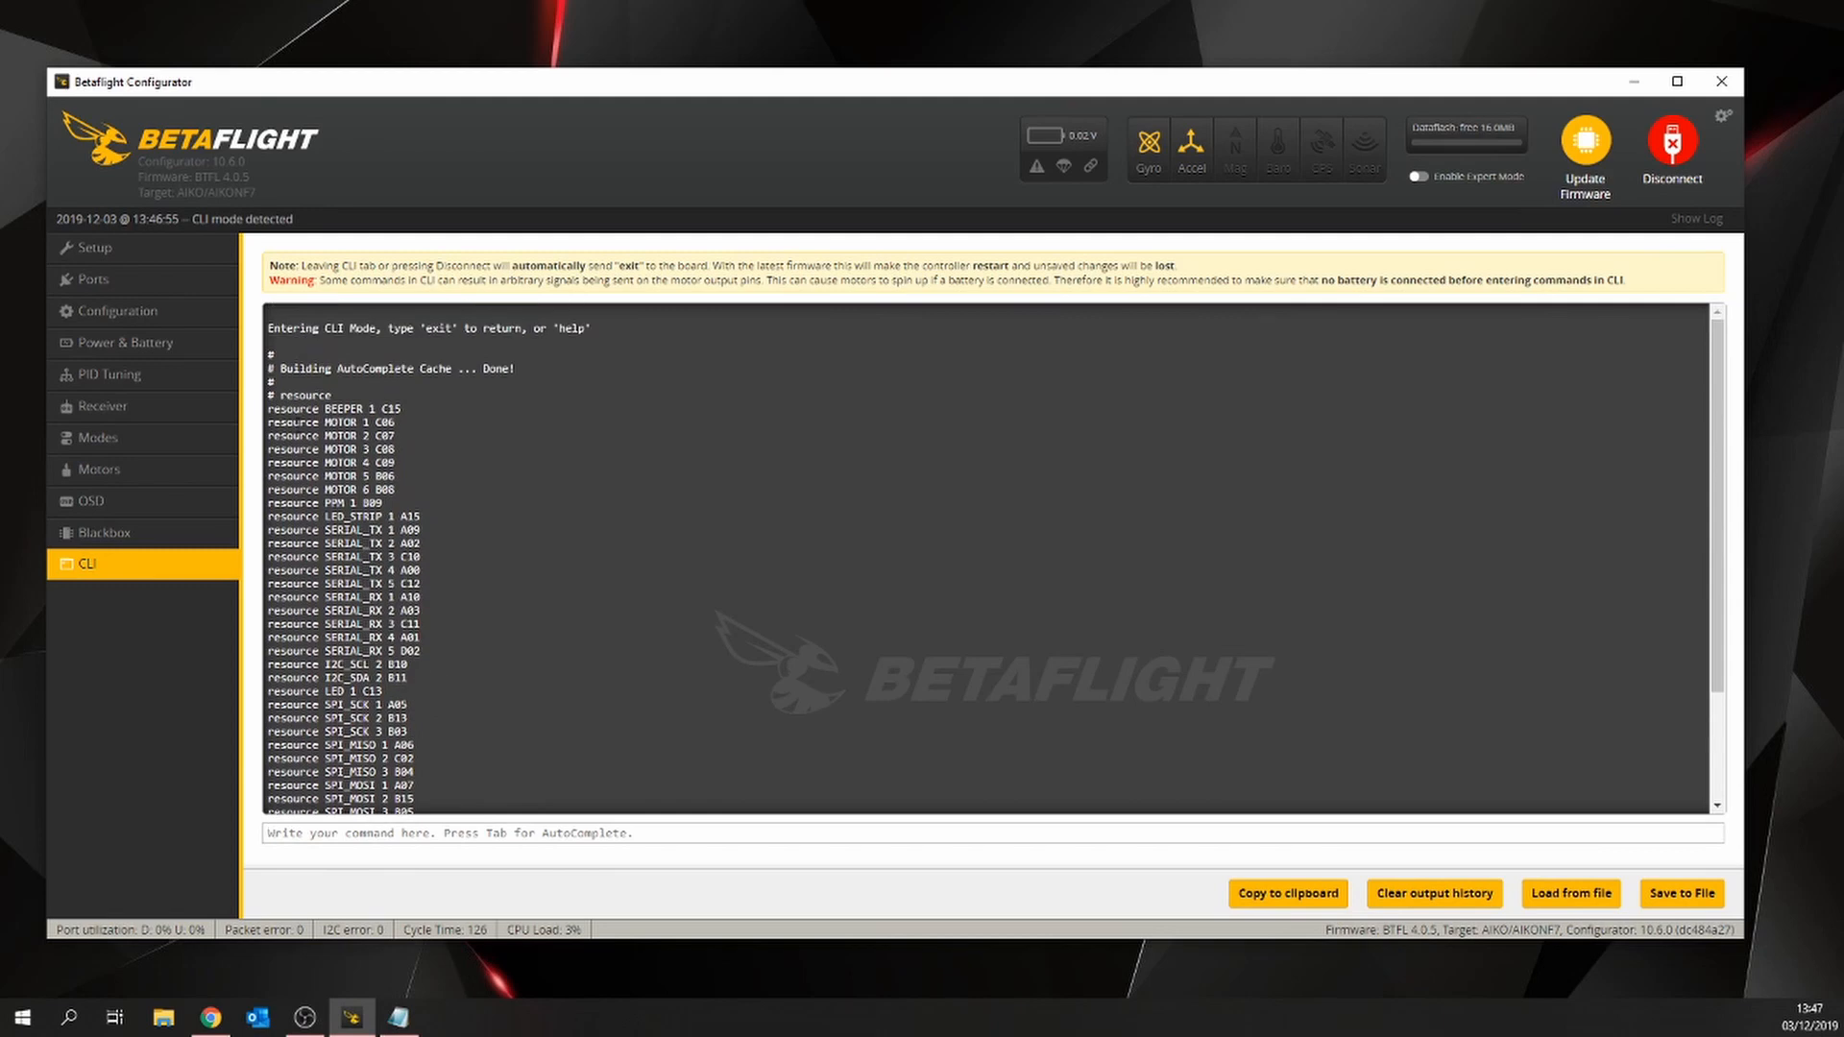
{"action": "left_click_drag", "start_coordinate": [270, 428], "coordinate": [405, 470]}
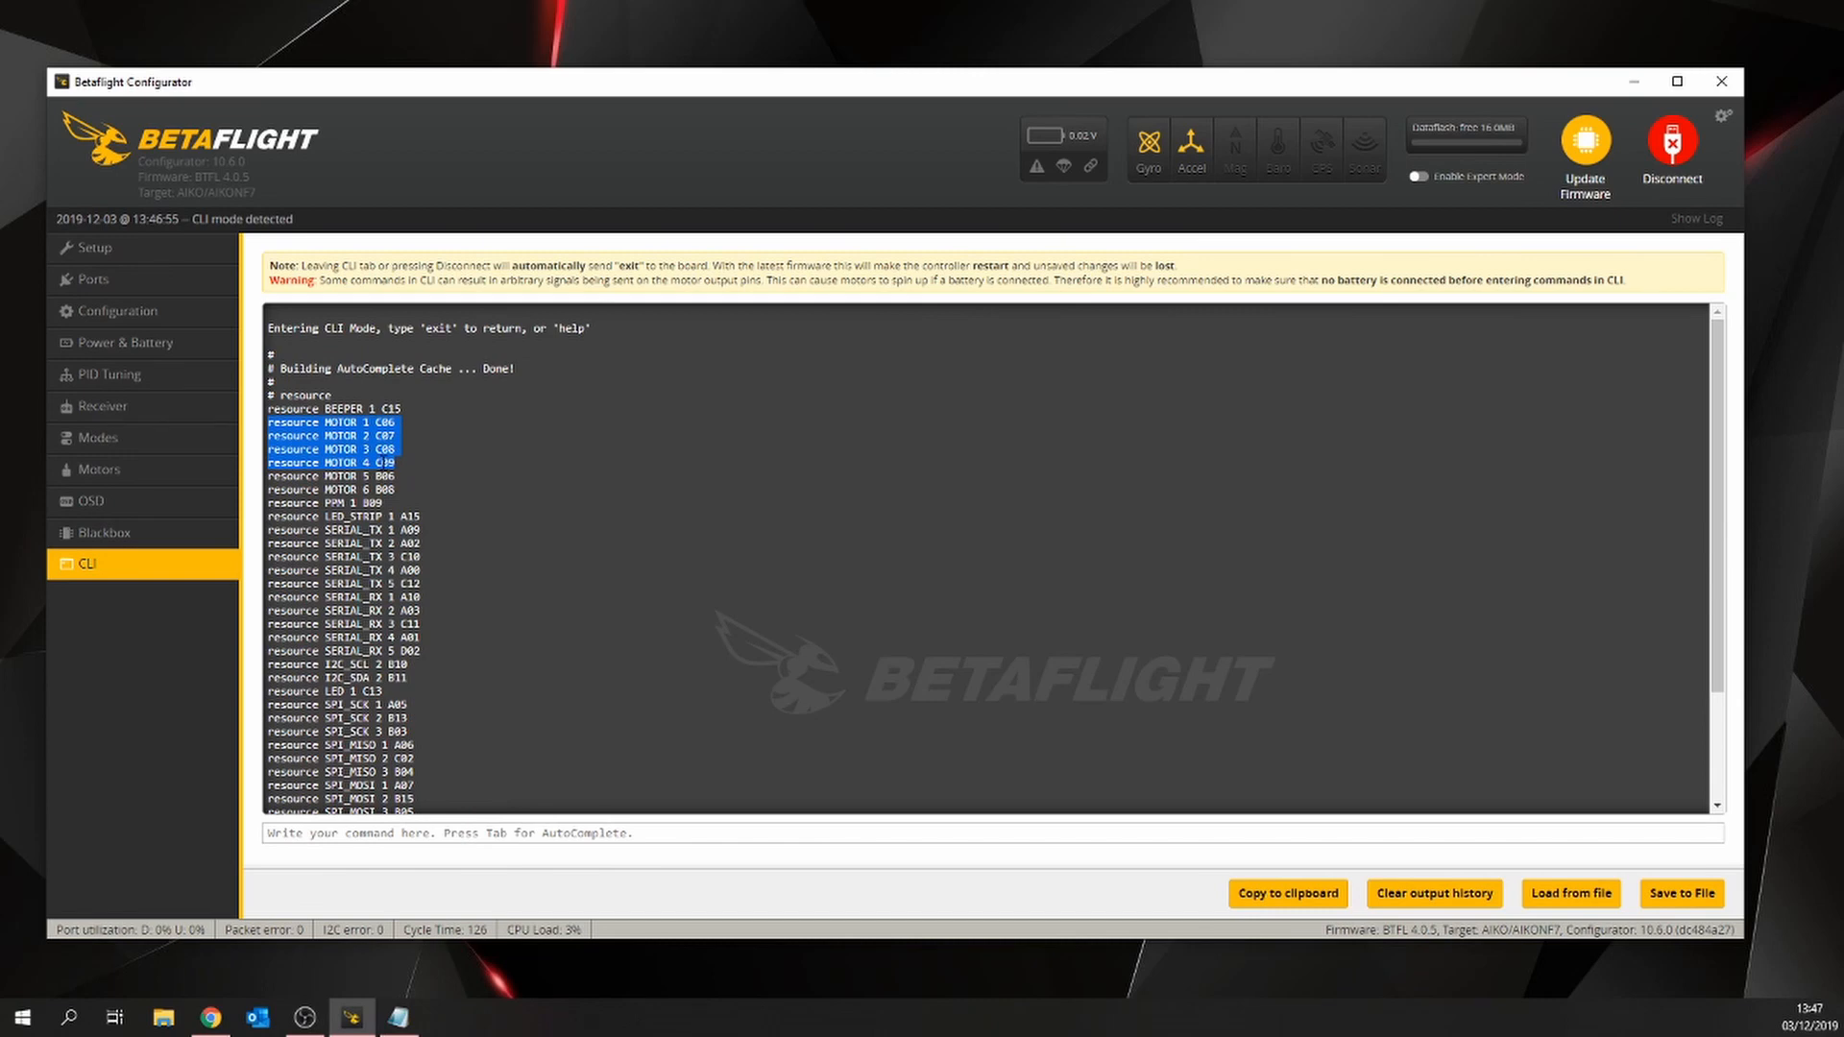
{"action": "right_click", "coordinate": [382, 459]}
{"action": "left_click", "coordinate": [409, 486]}
{"action": "left_click", "coordinate": [397, 1017]}
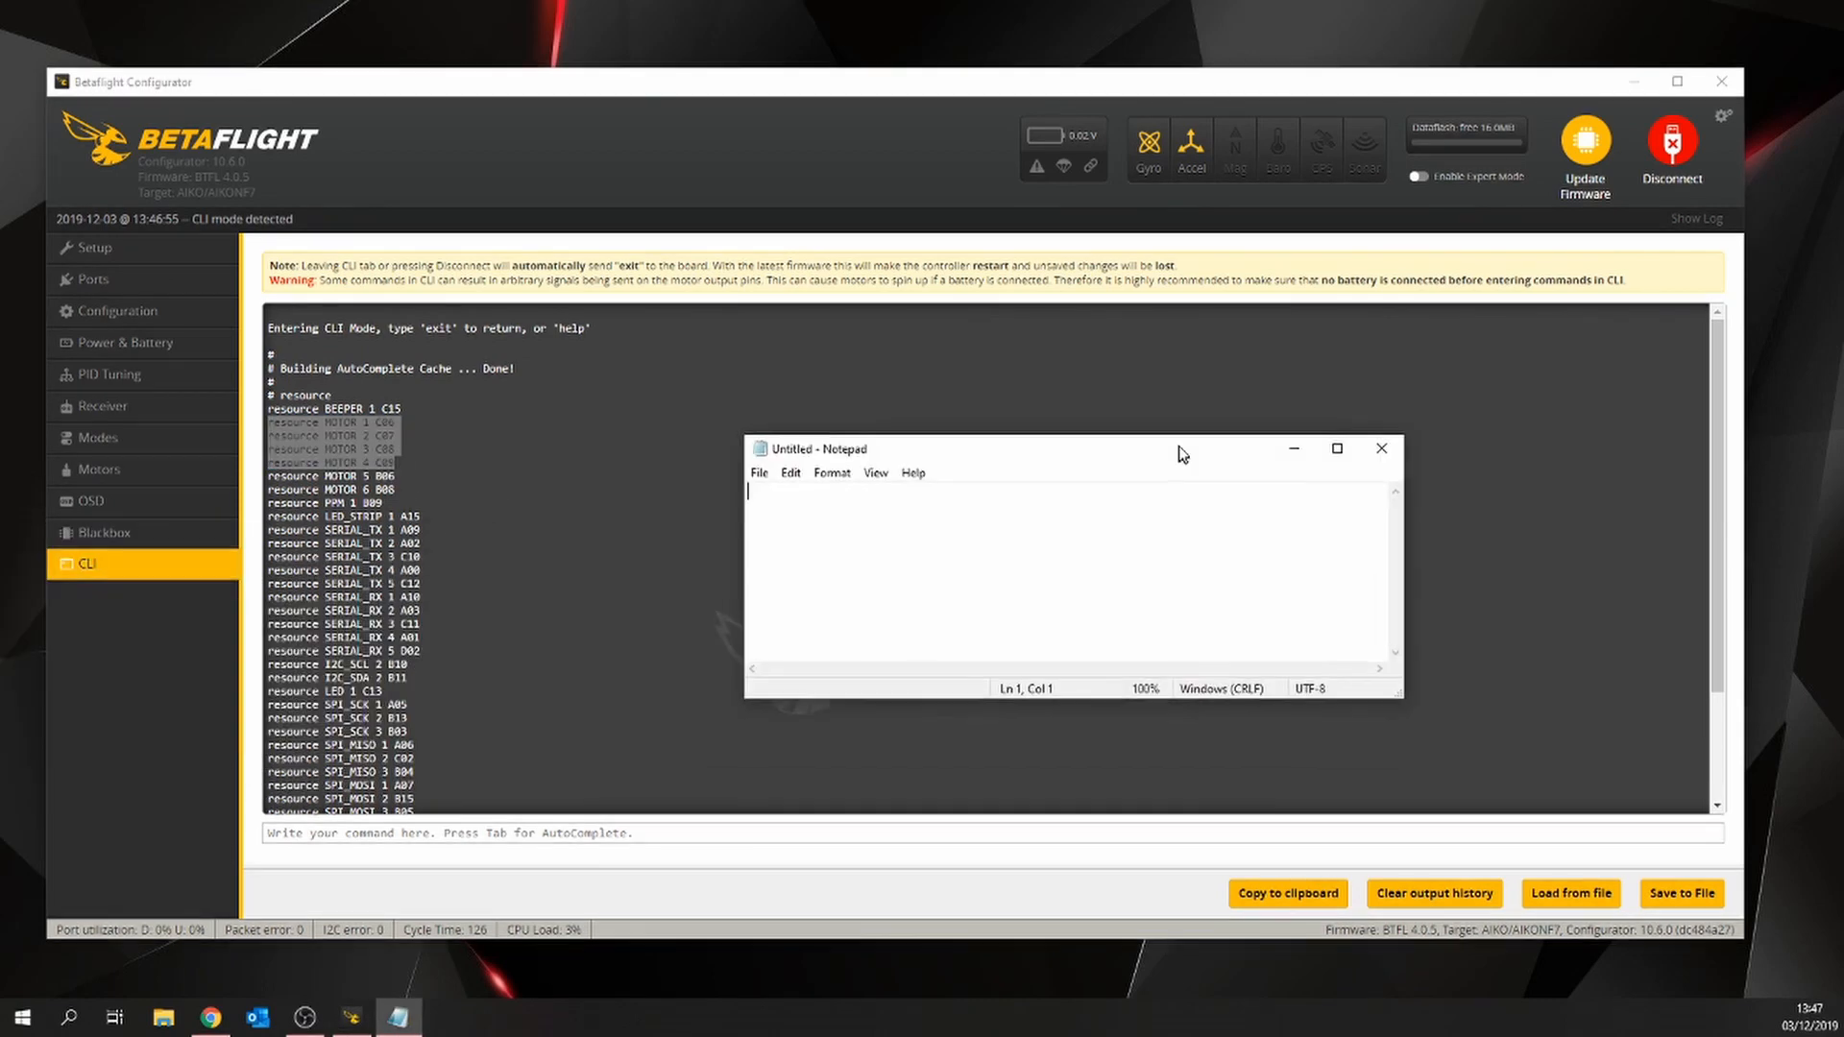
{"action": "right_click", "coordinate": [773, 499]}
{"action": "left_click", "coordinate": [837, 590]}
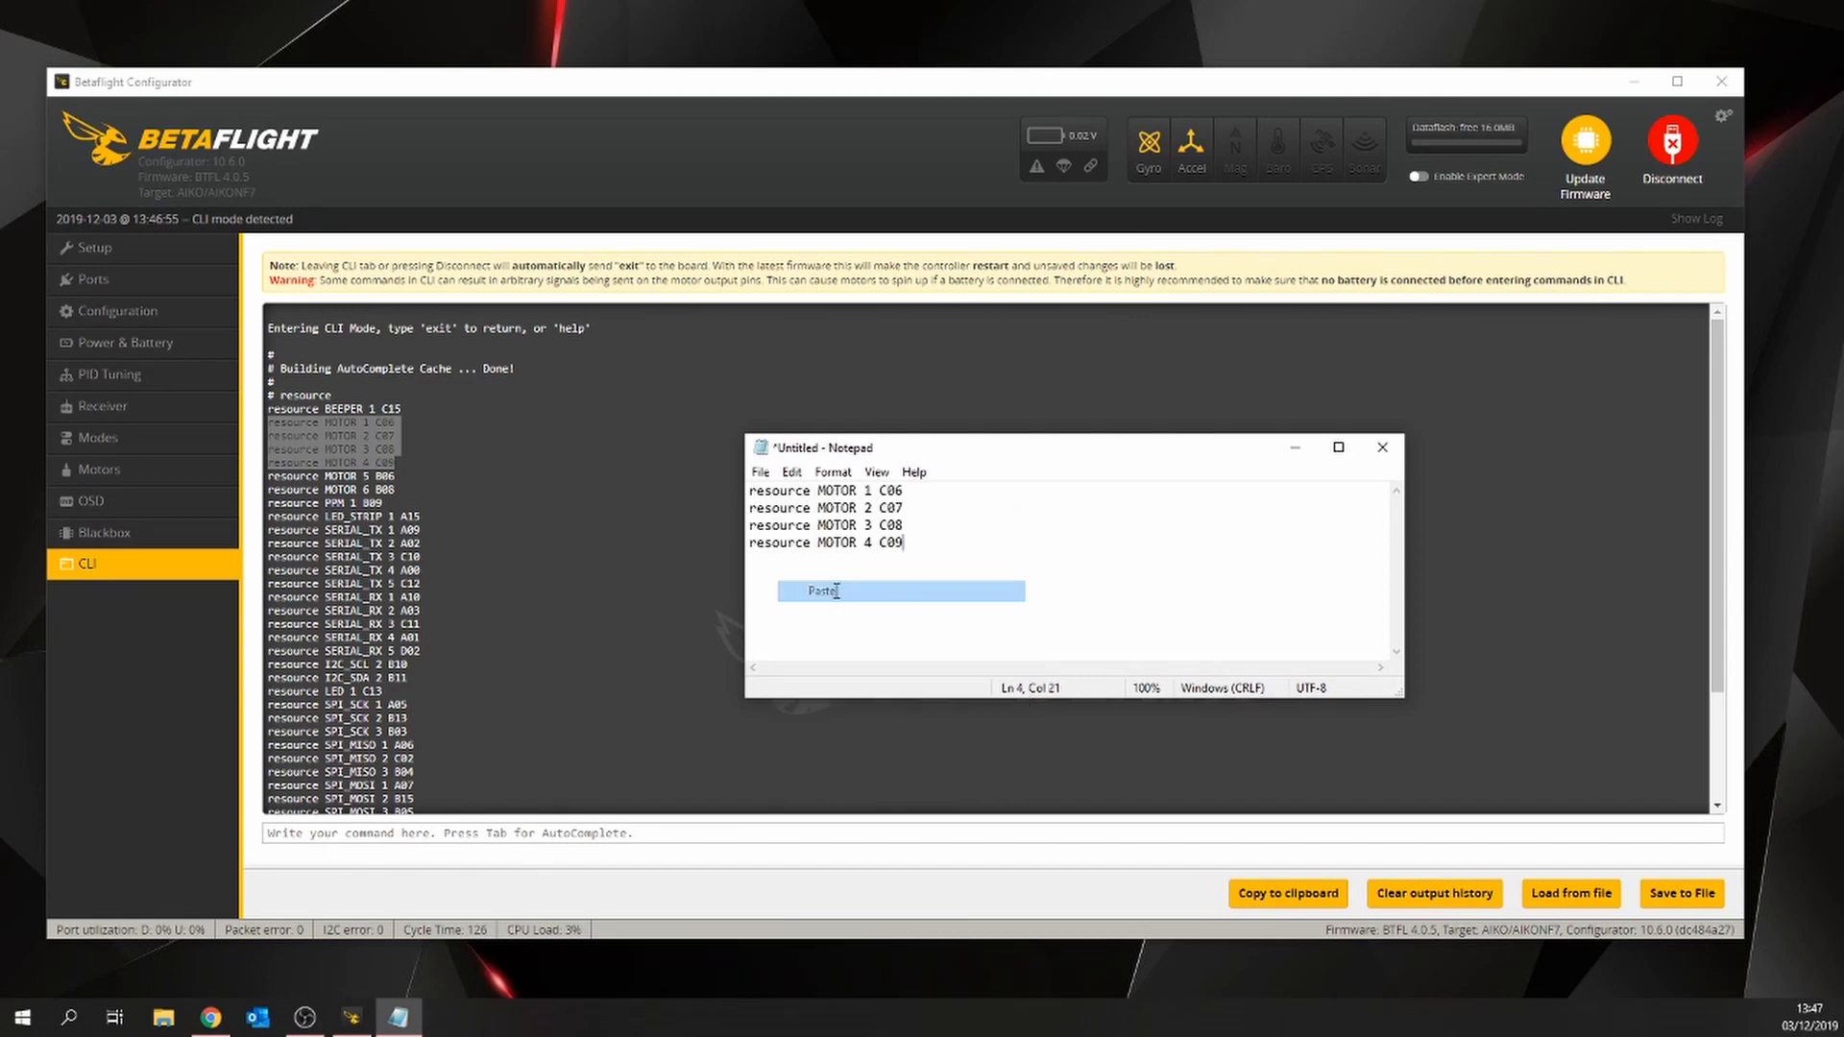
Step: Add a space after C06 on the MOTOR 1 line, move the Notepad window aside and switch back to Betaflight Configurator
{"action": "left_click", "coordinate": [928, 492]}
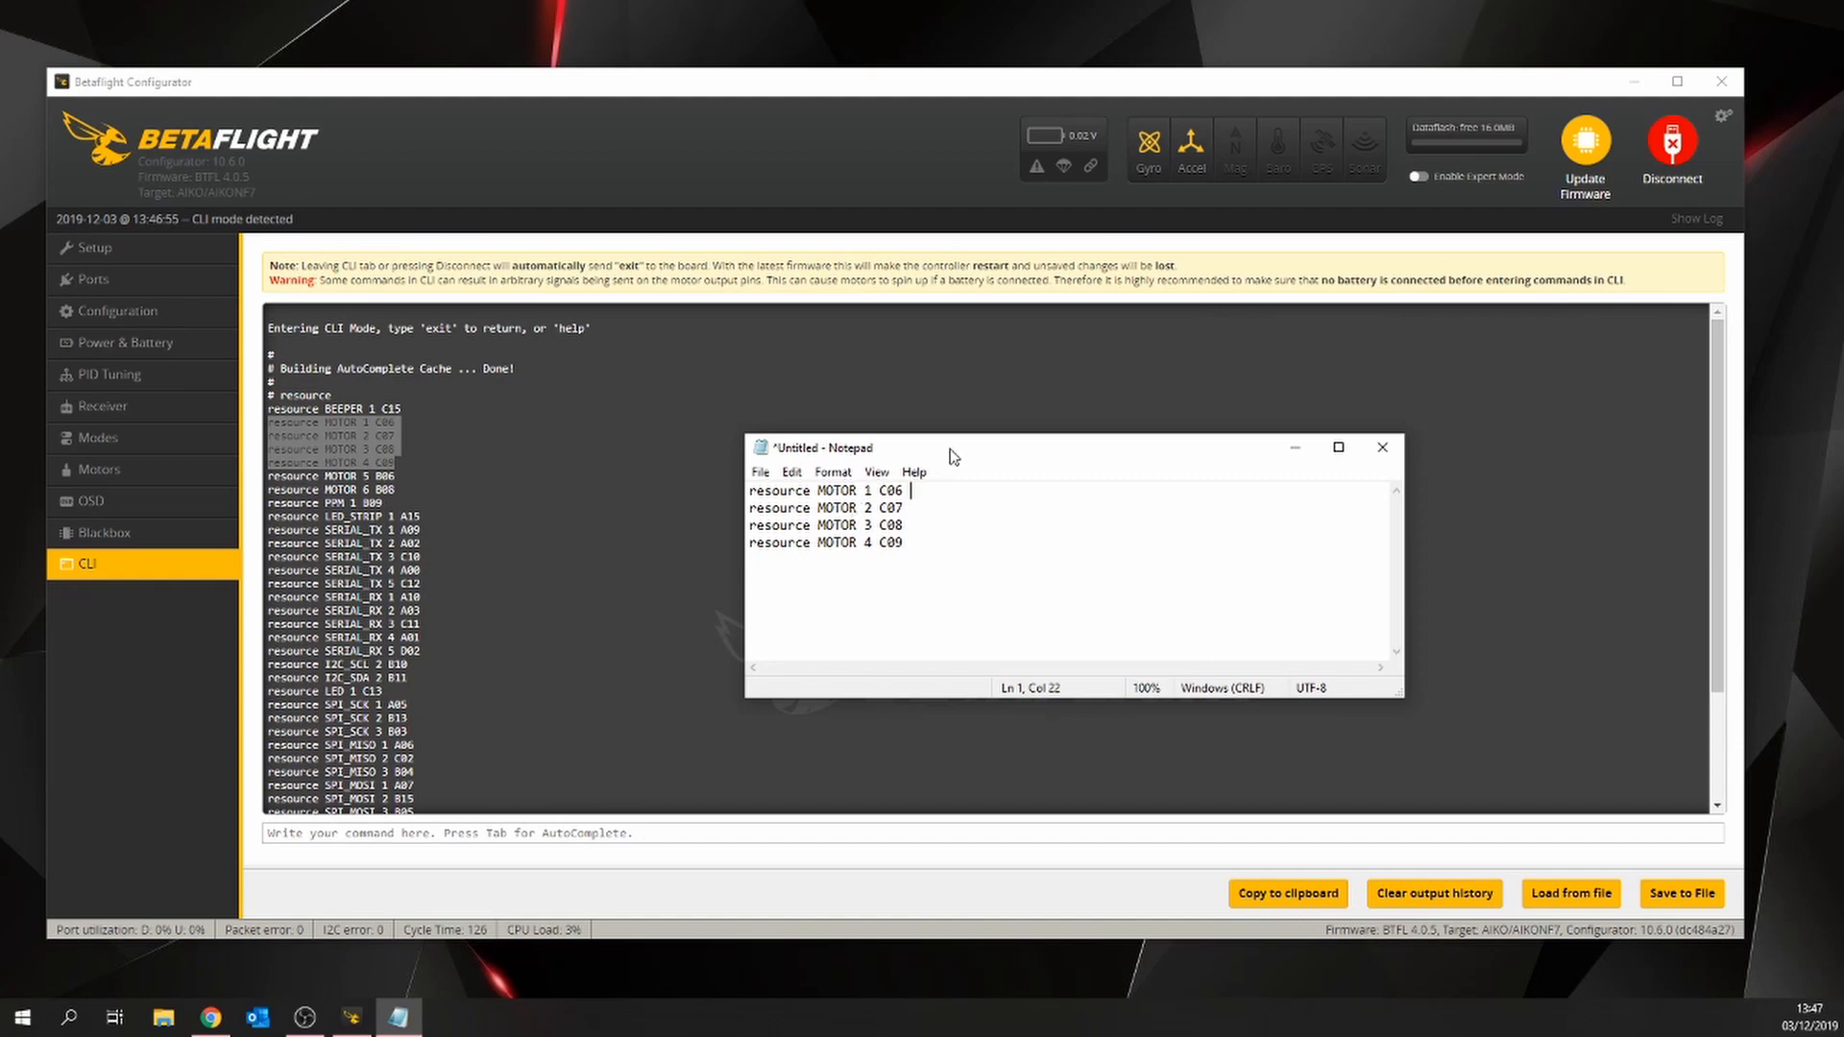
{"action": "left_click_drag", "start_coordinate": [953, 456], "coordinate": [1382, 753]}
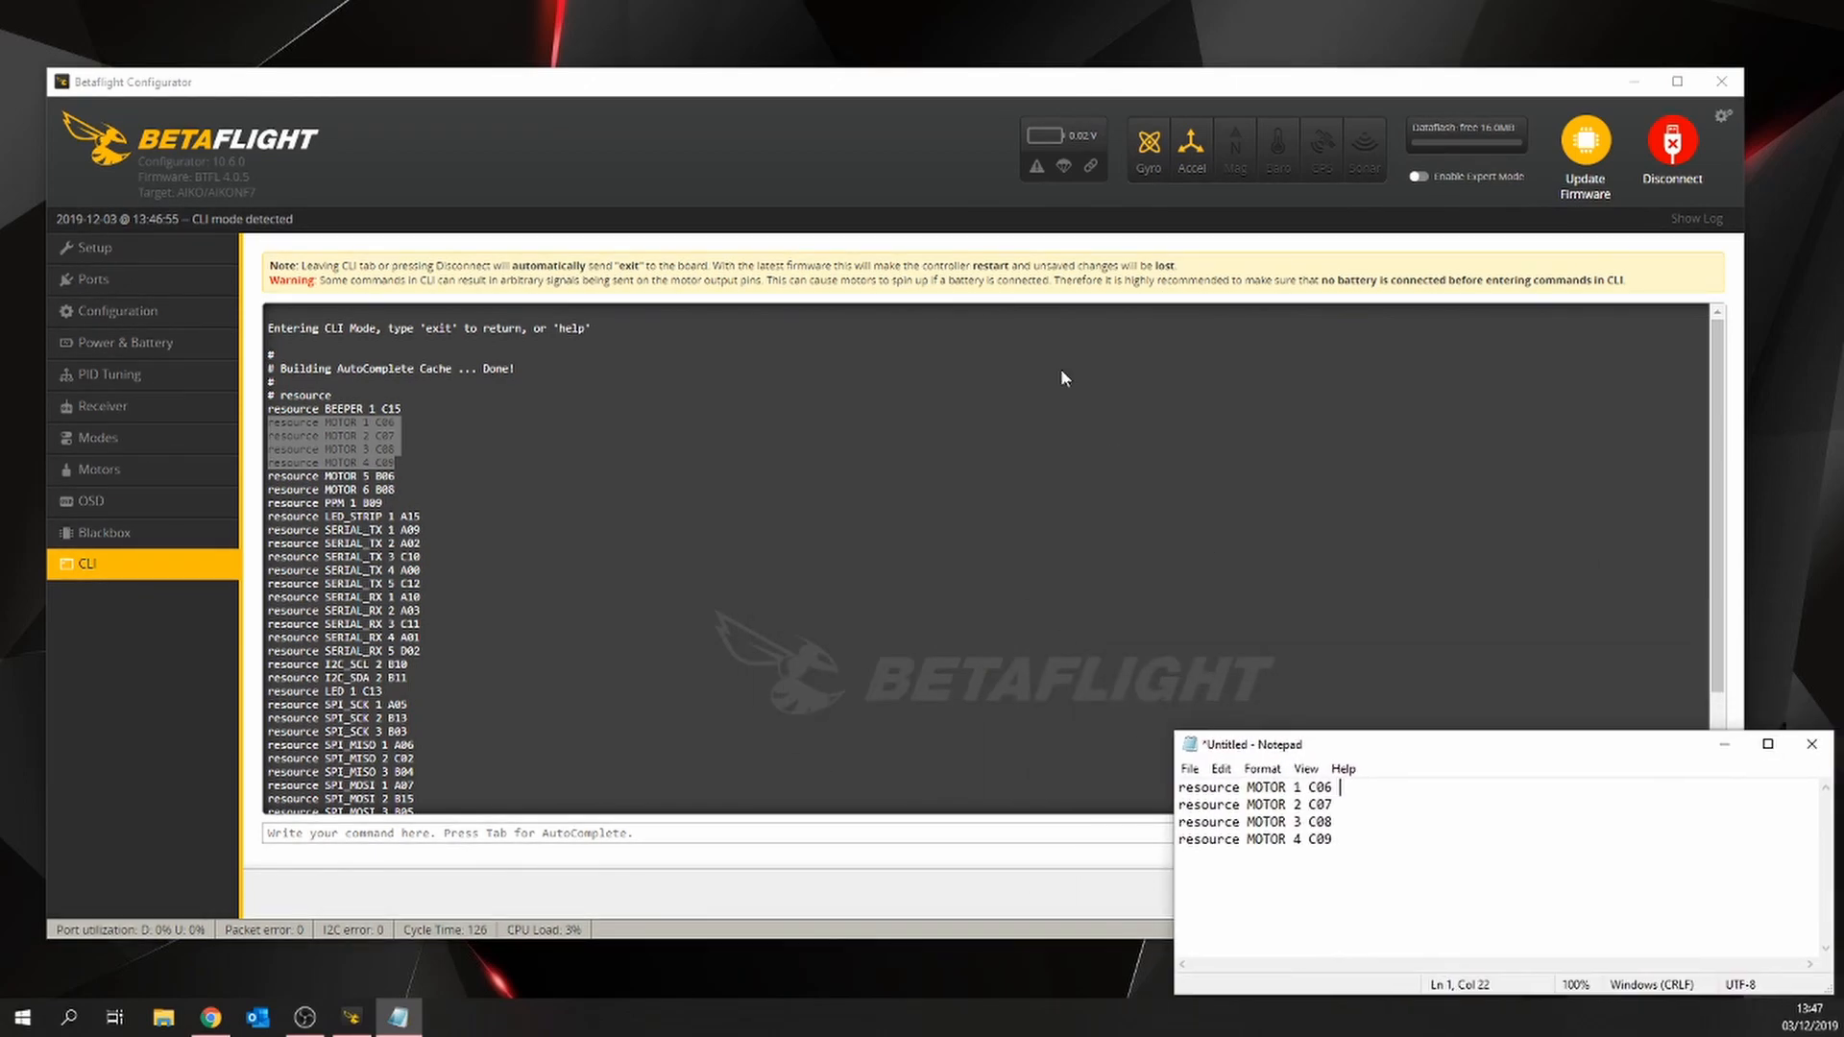
{"action": "left_click", "coordinate": [951, 85]}
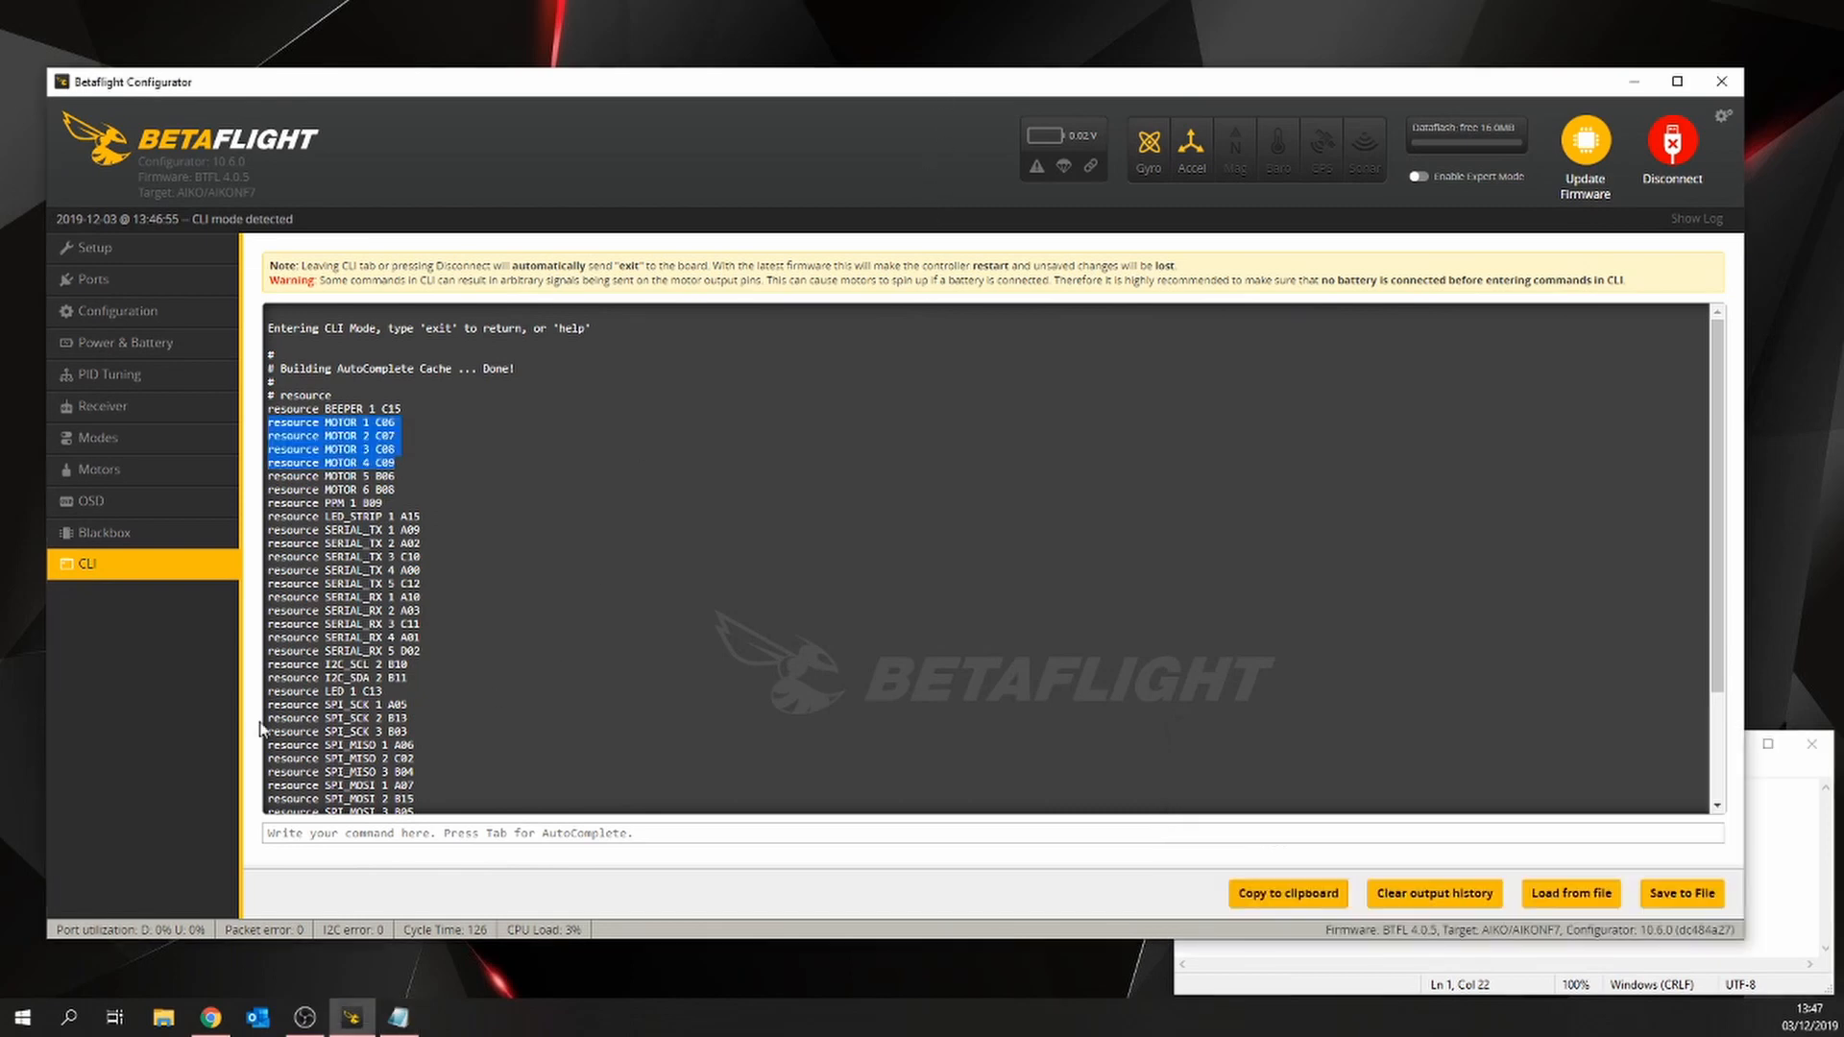
Step: Leave the CLI, reconnect to the flight controller and open the Motors page
{"action": "left_click", "coordinate": [125, 470]}
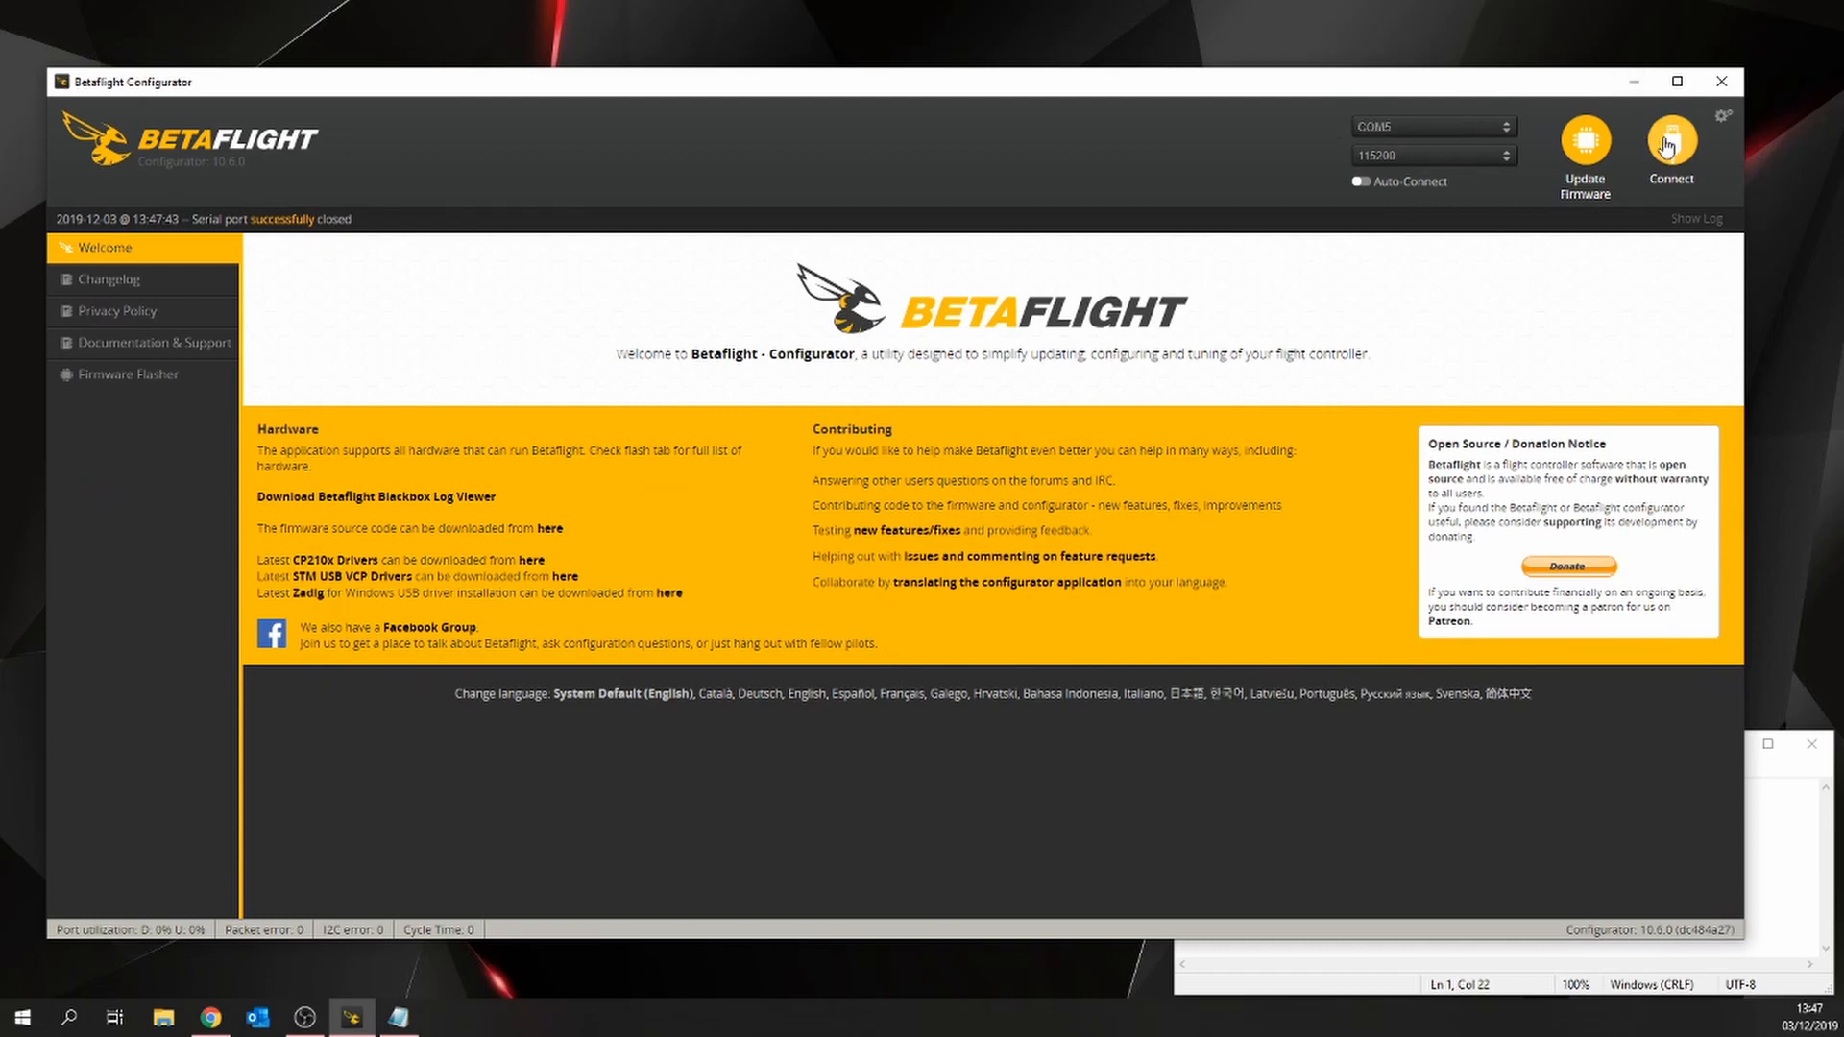
{"action": "left_click", "coordinate": [1669, 144]}
{"action": "left_click", "coordinate": [125, 469]}
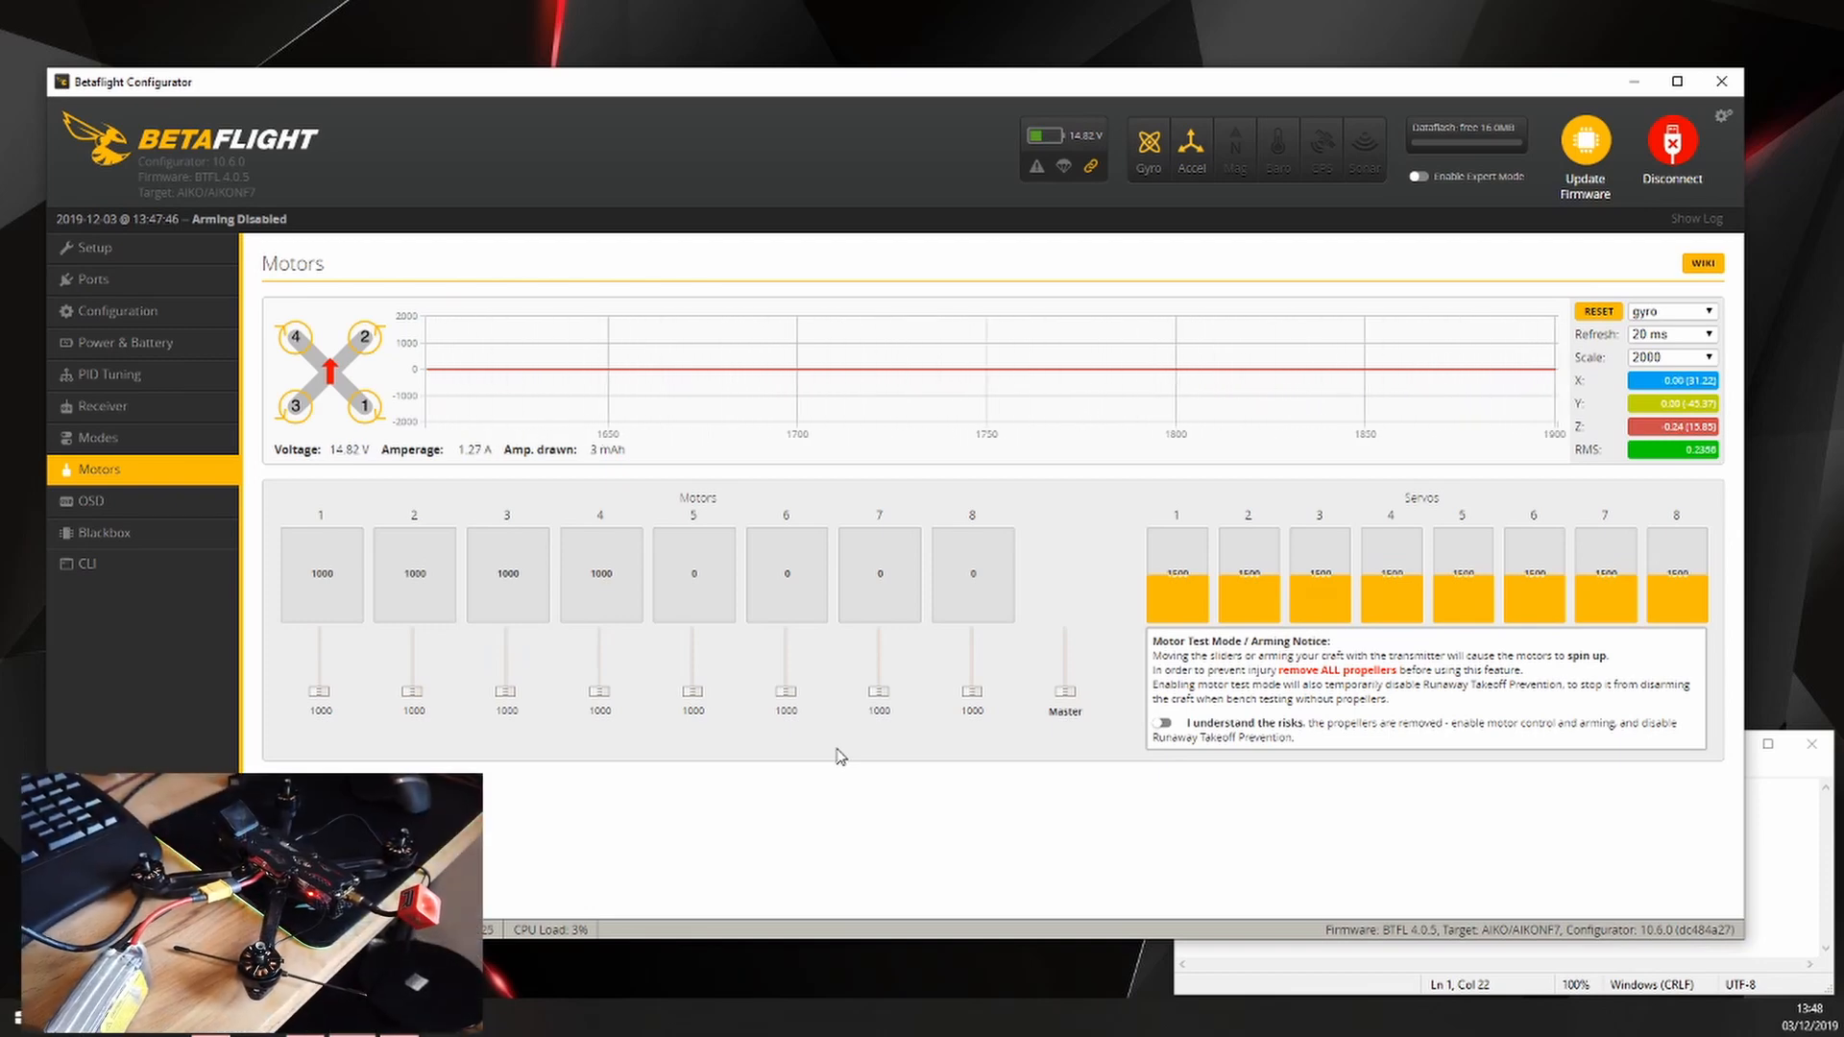
Step: Enable motor test mode and briefly spin motor 1 at about 1137, then bring it back to 1000
{"action": "left_click", "coordinate": [1162, 725]}
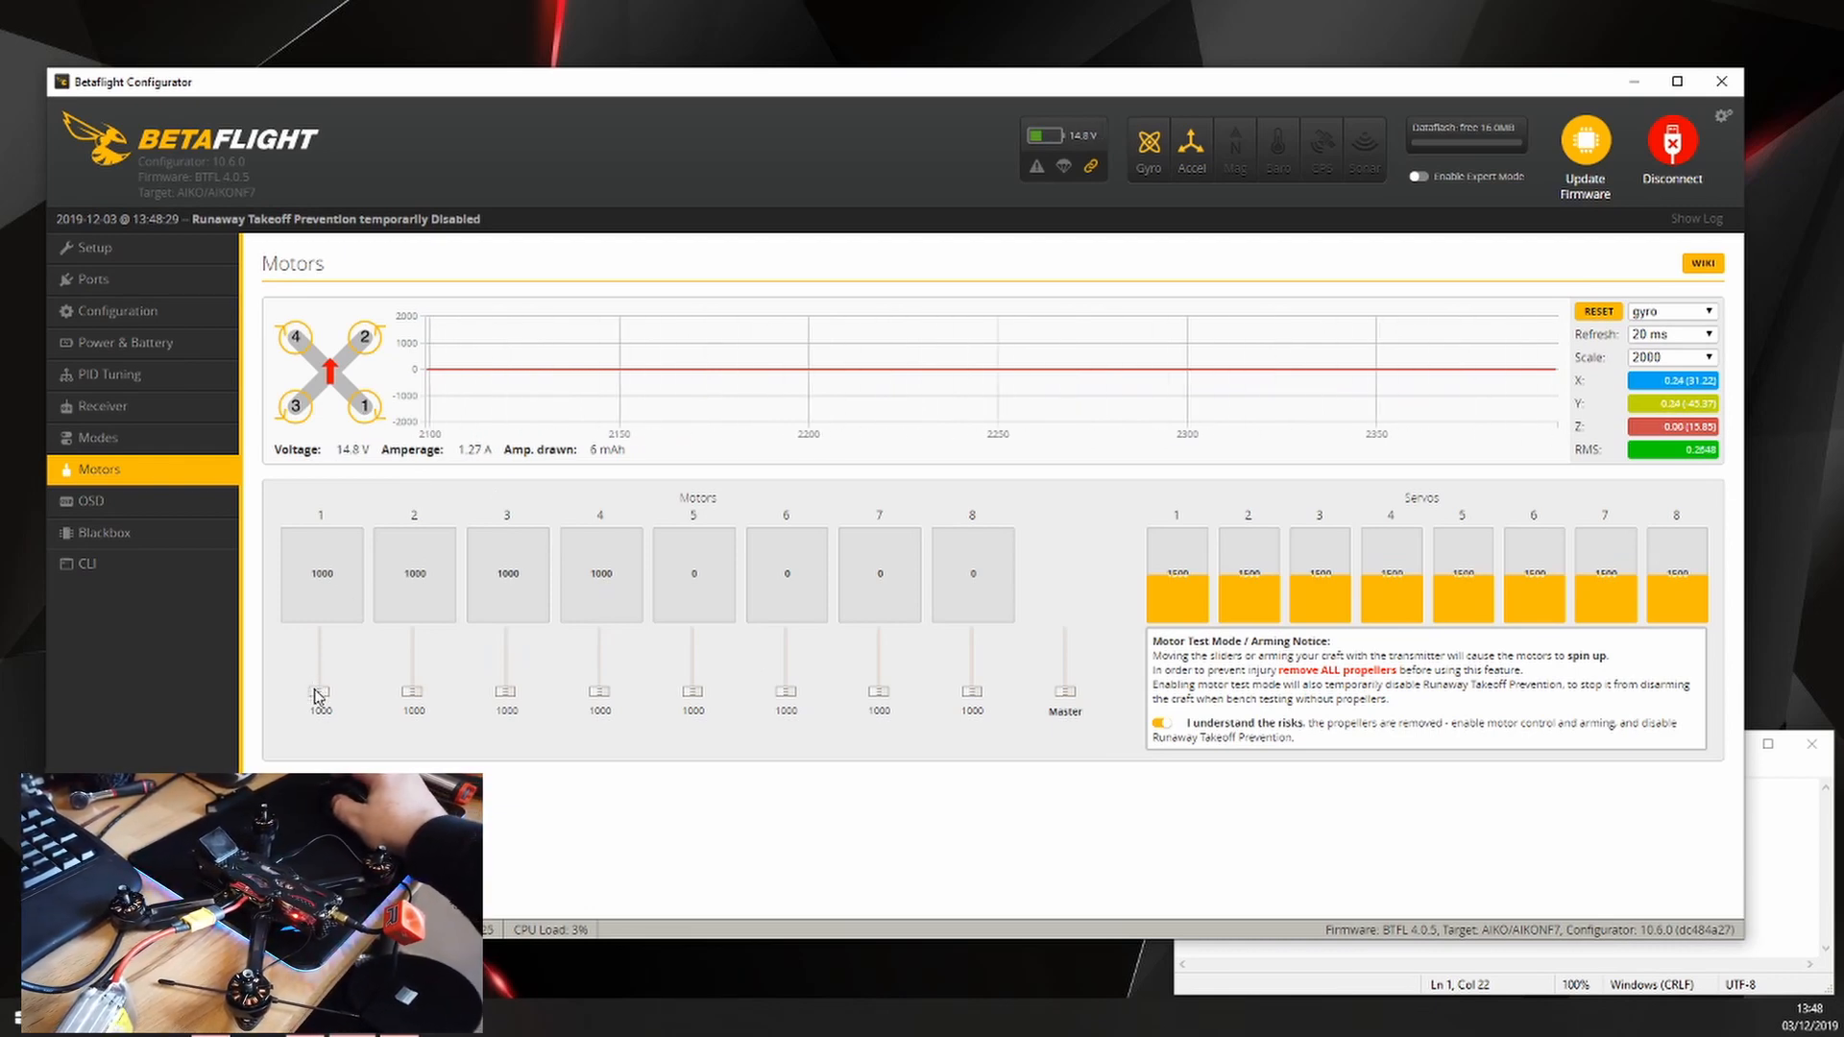
{"action": "left_click_drag", "start_coordinate": [319, 692], "coordinate": [320, 688]}
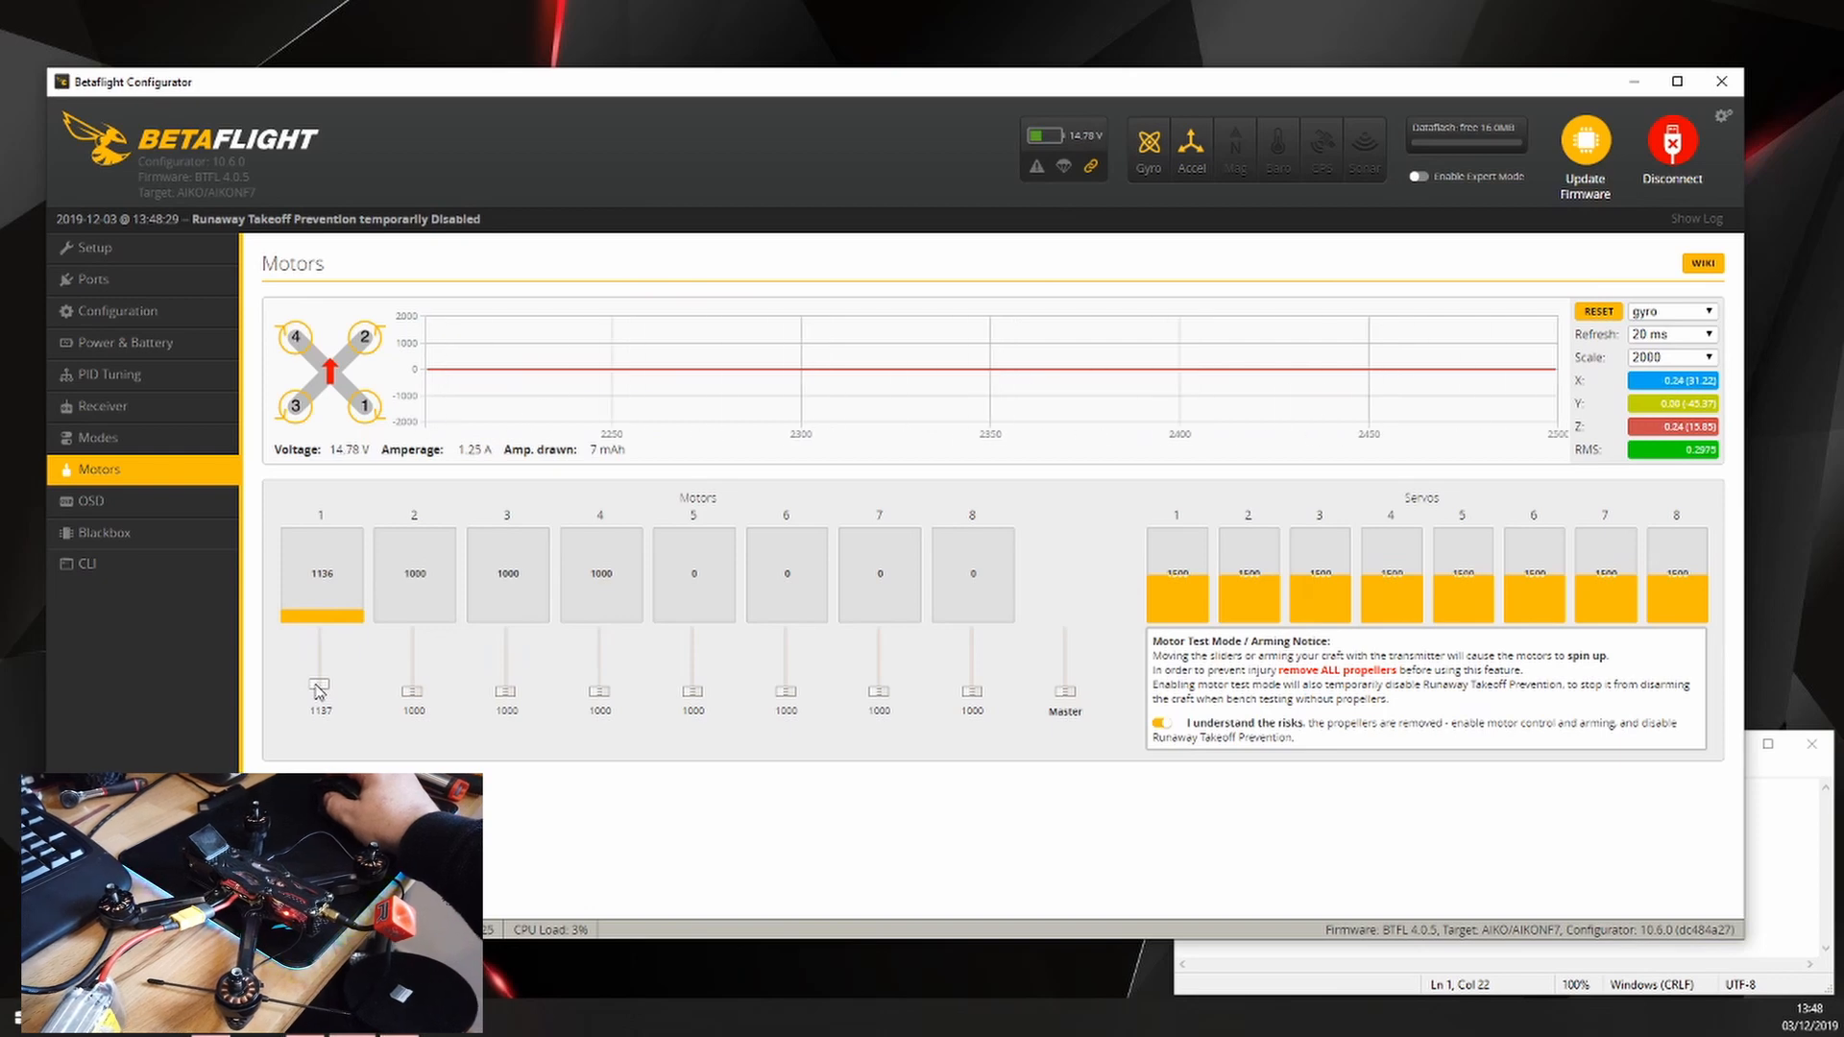
{"action": "left_click_drag", "start_coordinate": [318, 688], "coordinate": [319, 694]}
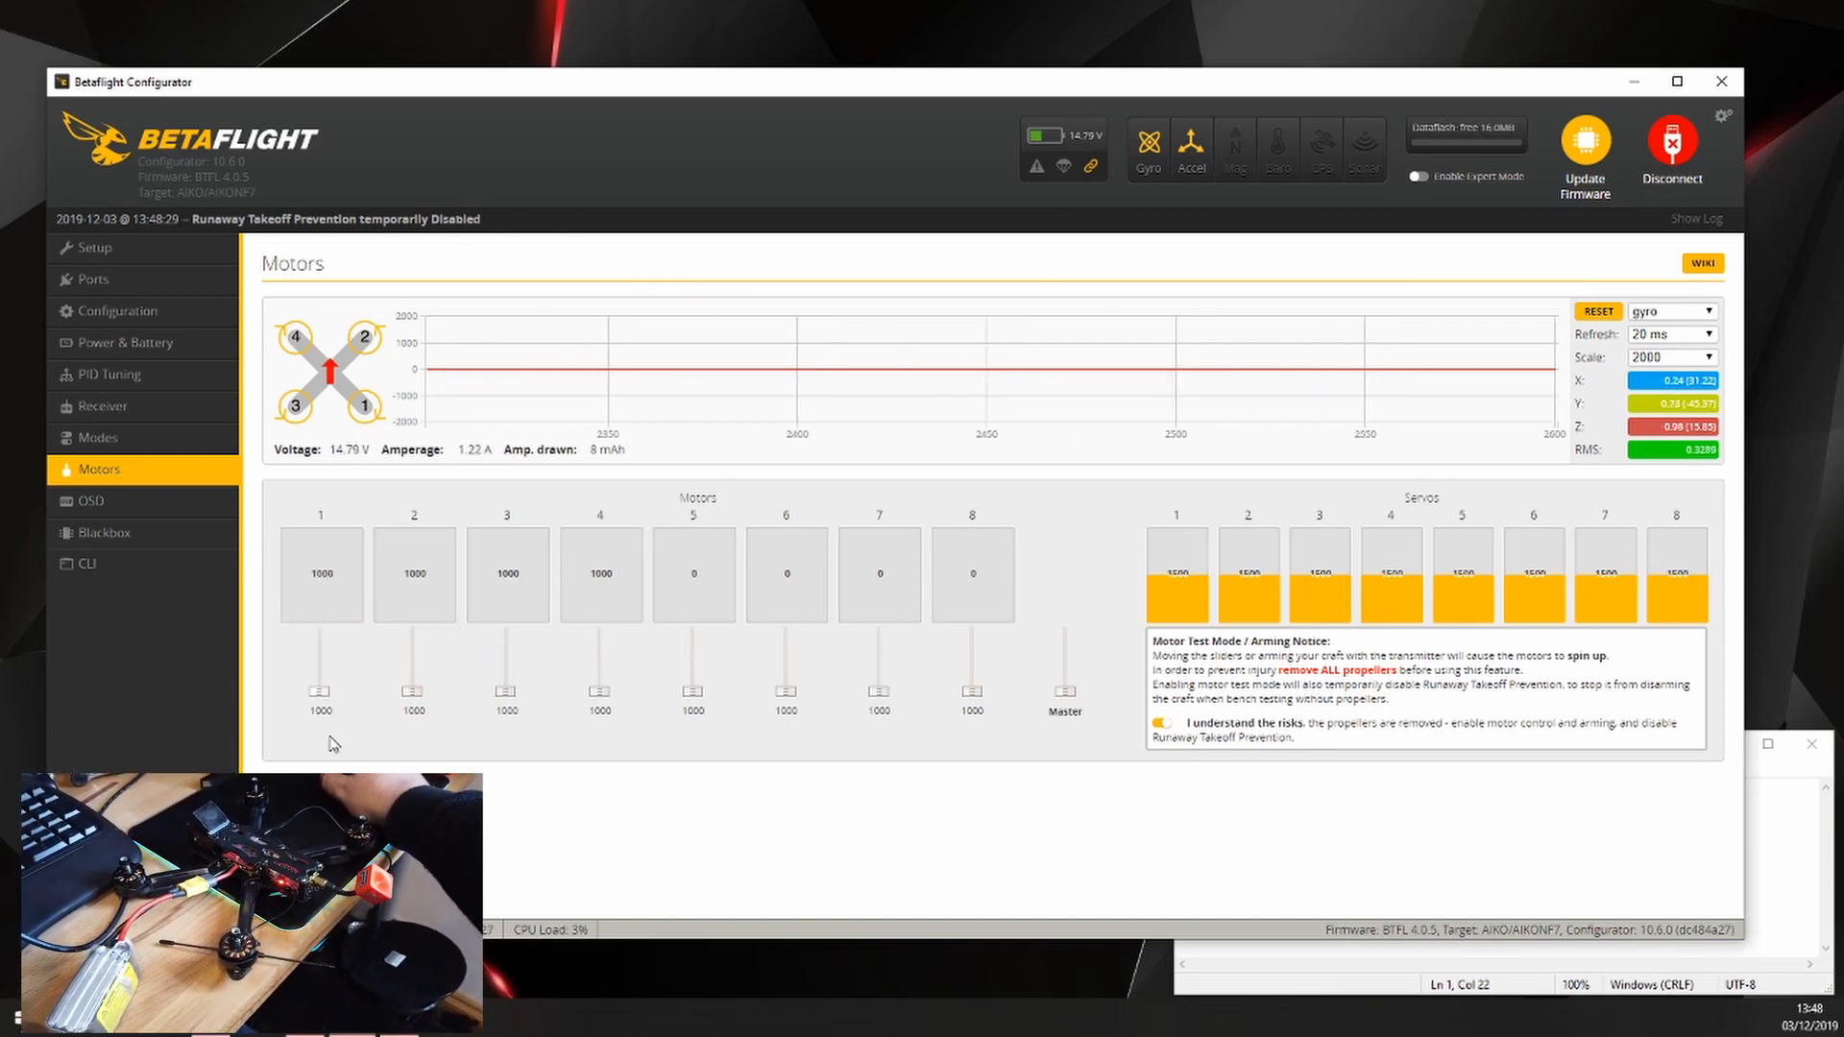
Step: Switch to Notepad and note 3 at the end of the MOTOR 1 line
{"action": "left_click", "coordinate": [1323, 943]}
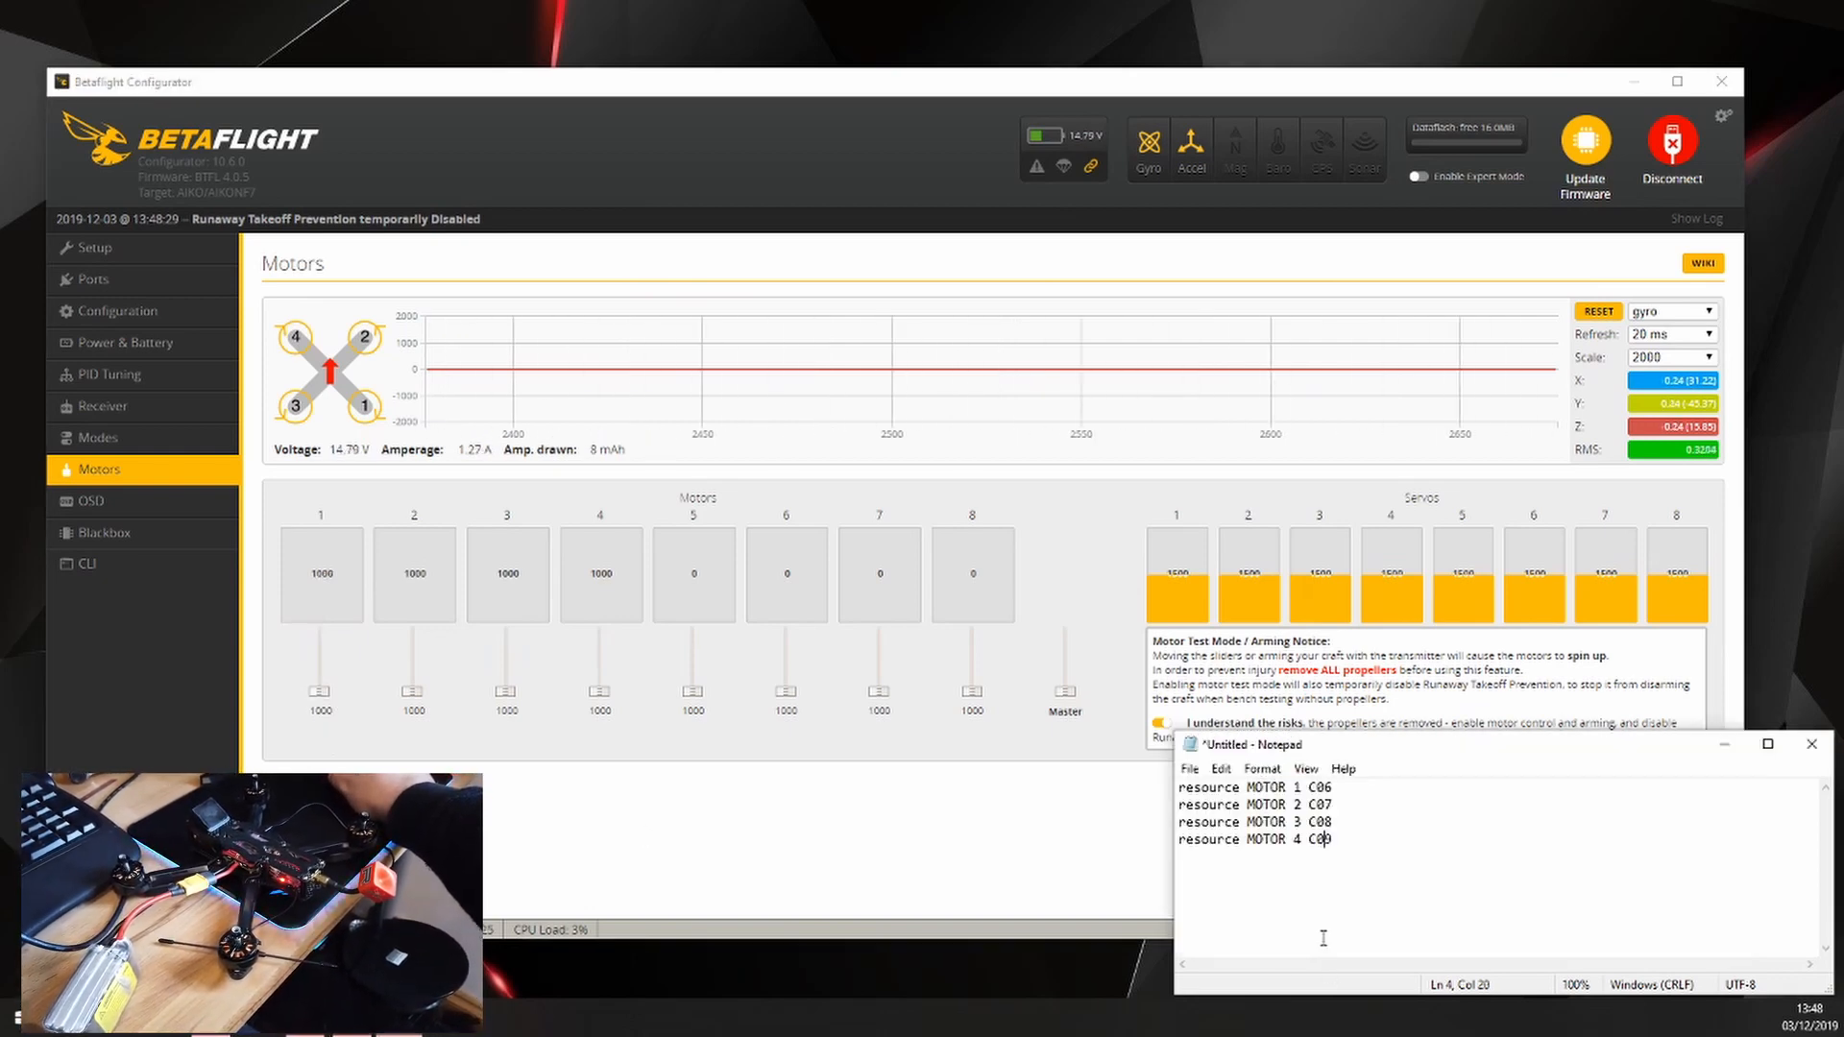
{"action": "left_click", "coordinate": [1357, 787]}
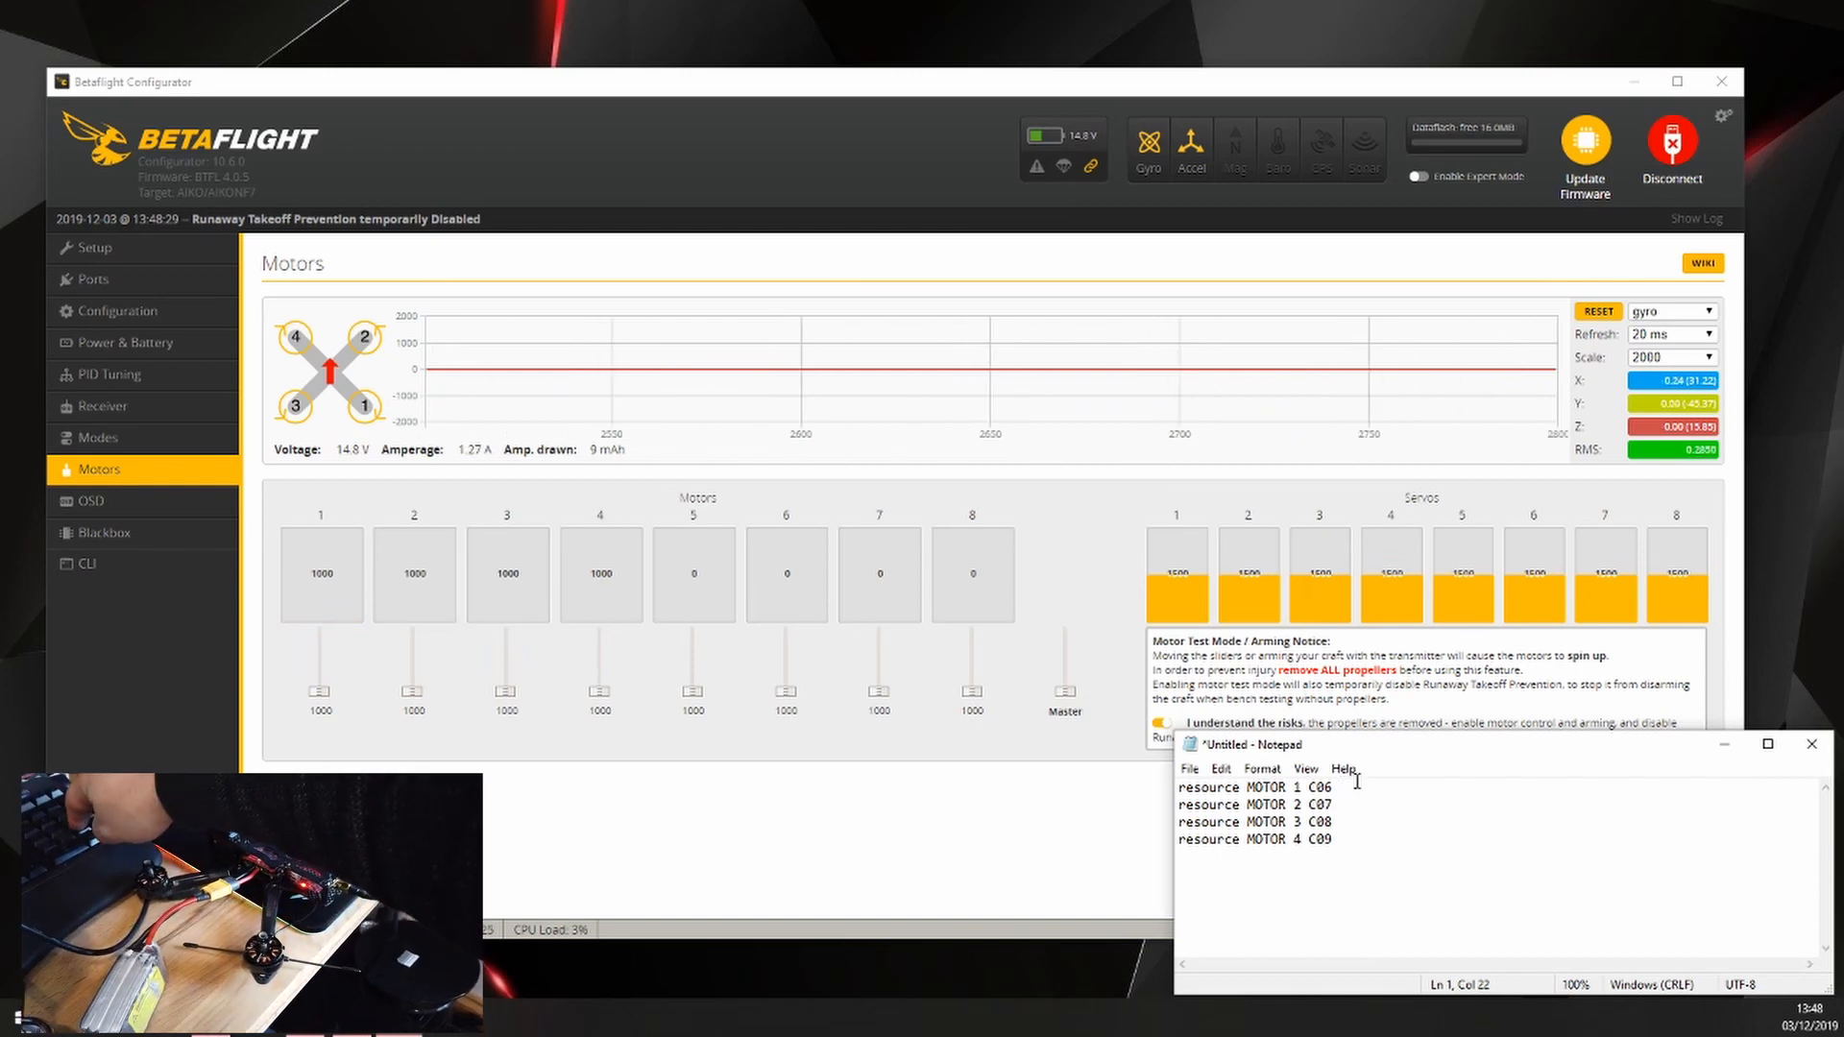
{"action": "type", "text": "3"}
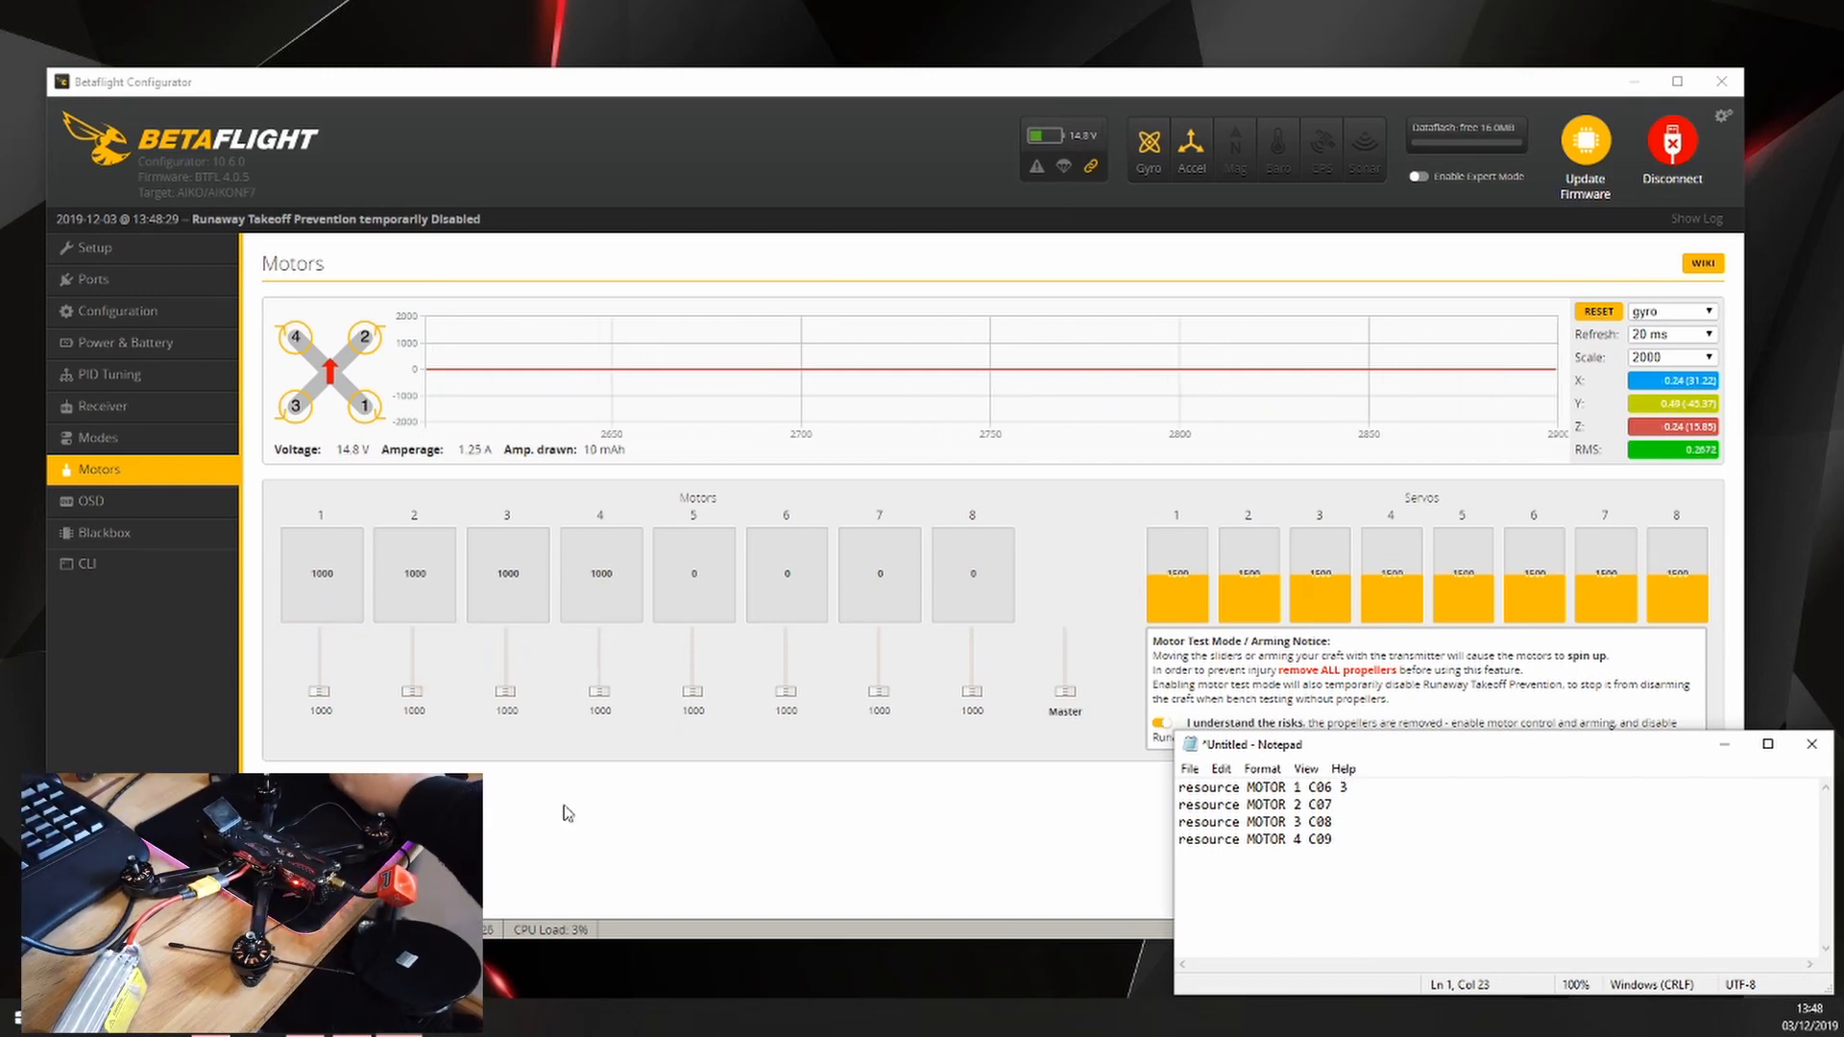
Step: Briefly spin motor 2 at about 1137 in Betaflight, stop it, and note 1 after its resource line in Notepad
{"action": "left_click", "coordinate": [415, 706]}
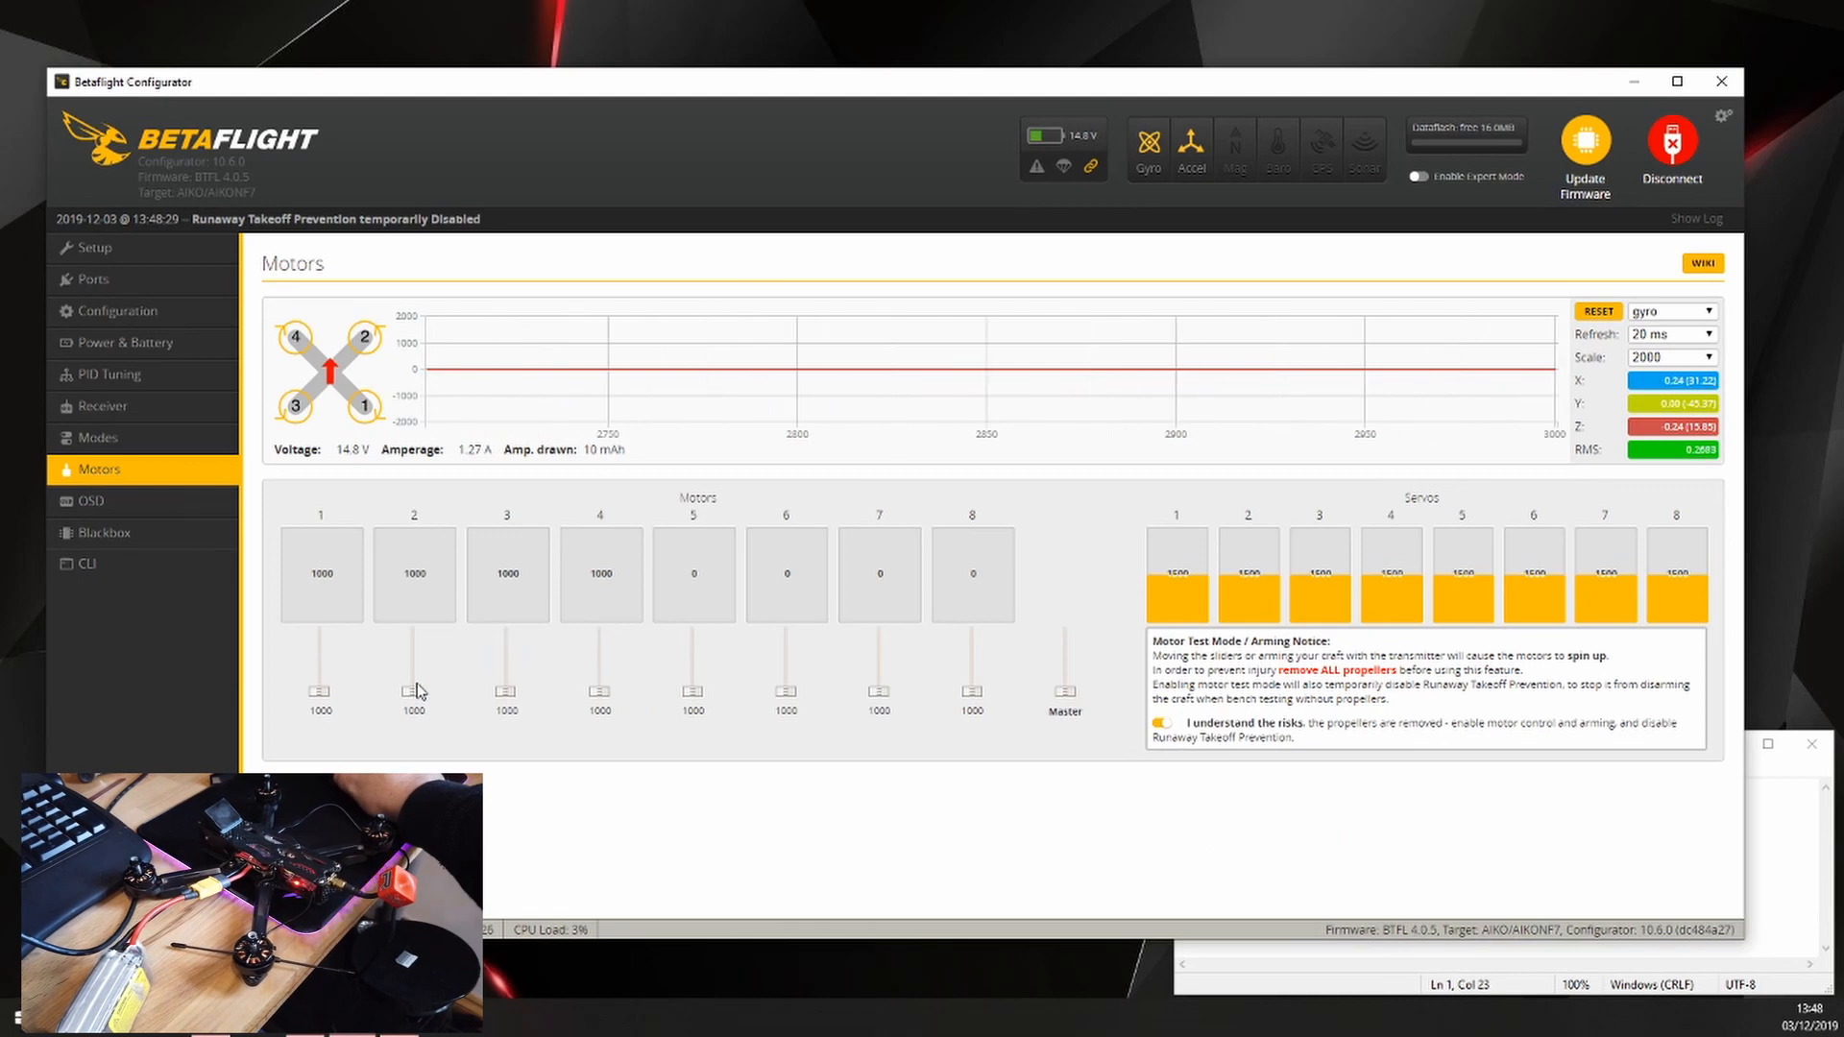
{"action": "left_click", "coordinate": [416, 686]}
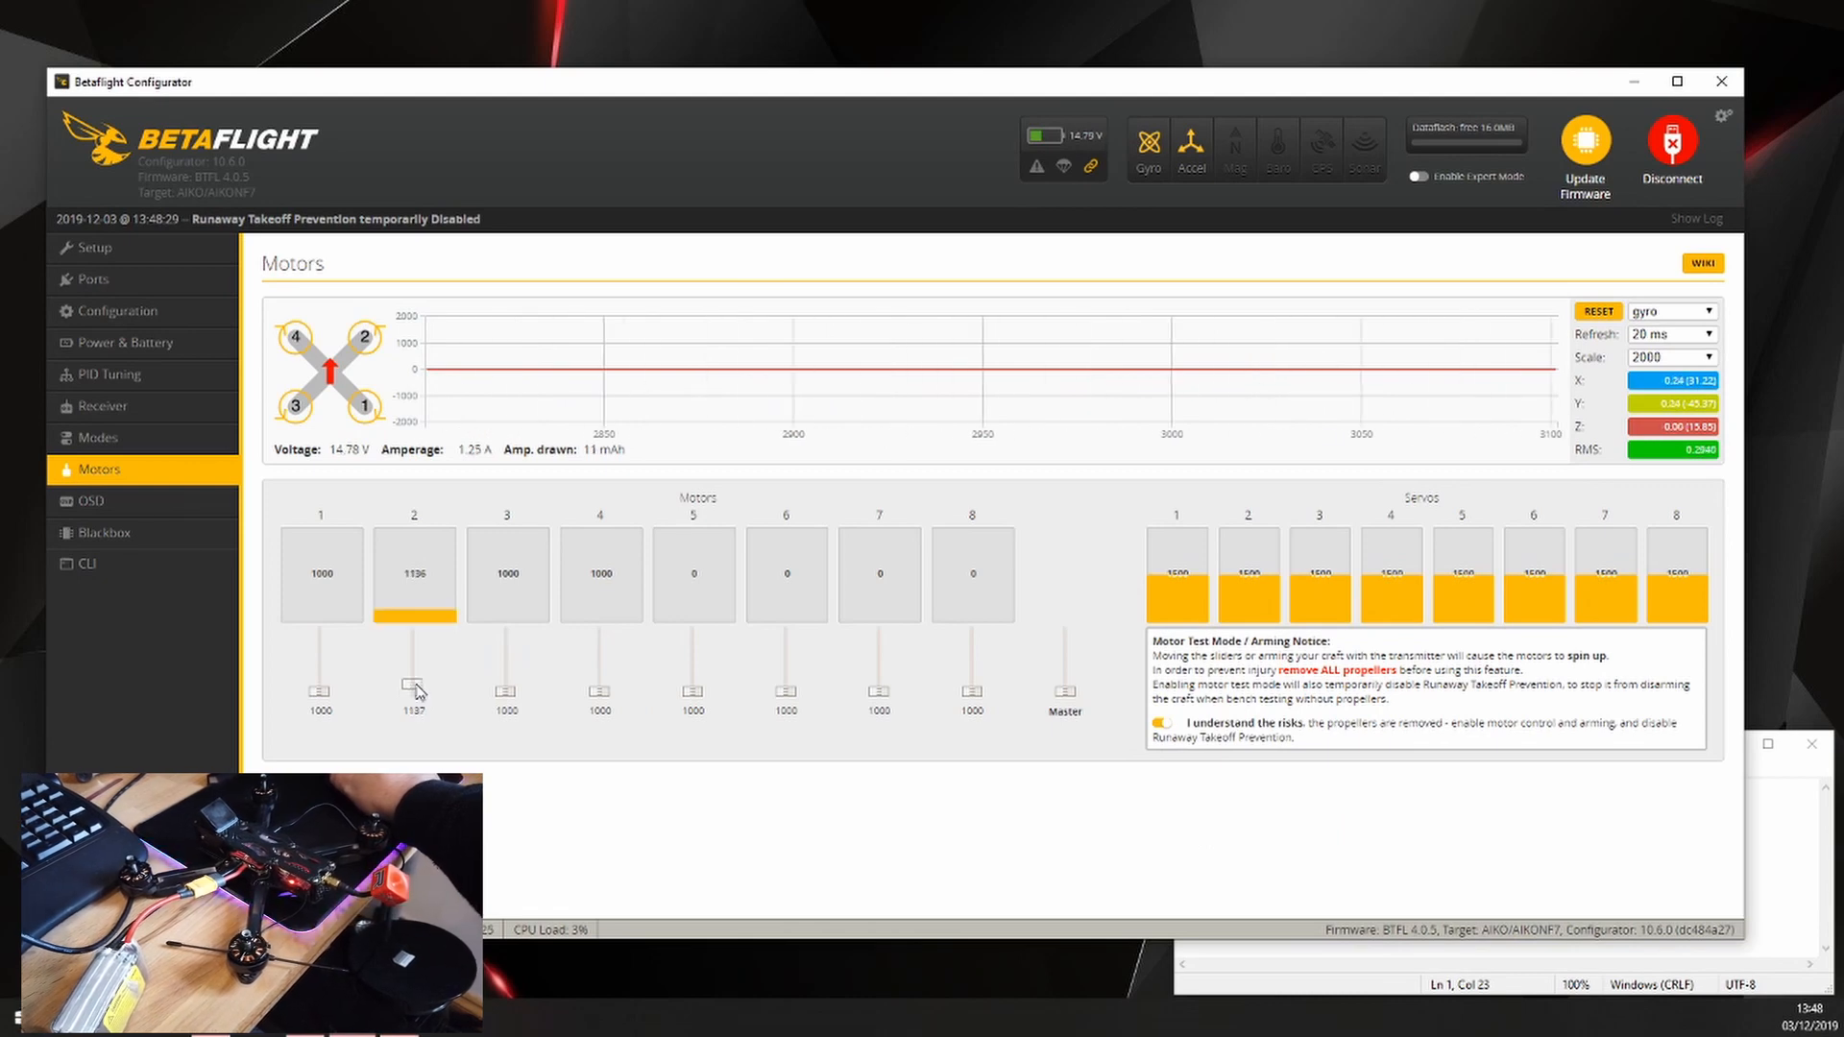
{"action": "left_click_drag", "start_coordinate": [415, 686], "coordinate": [412, 708]}
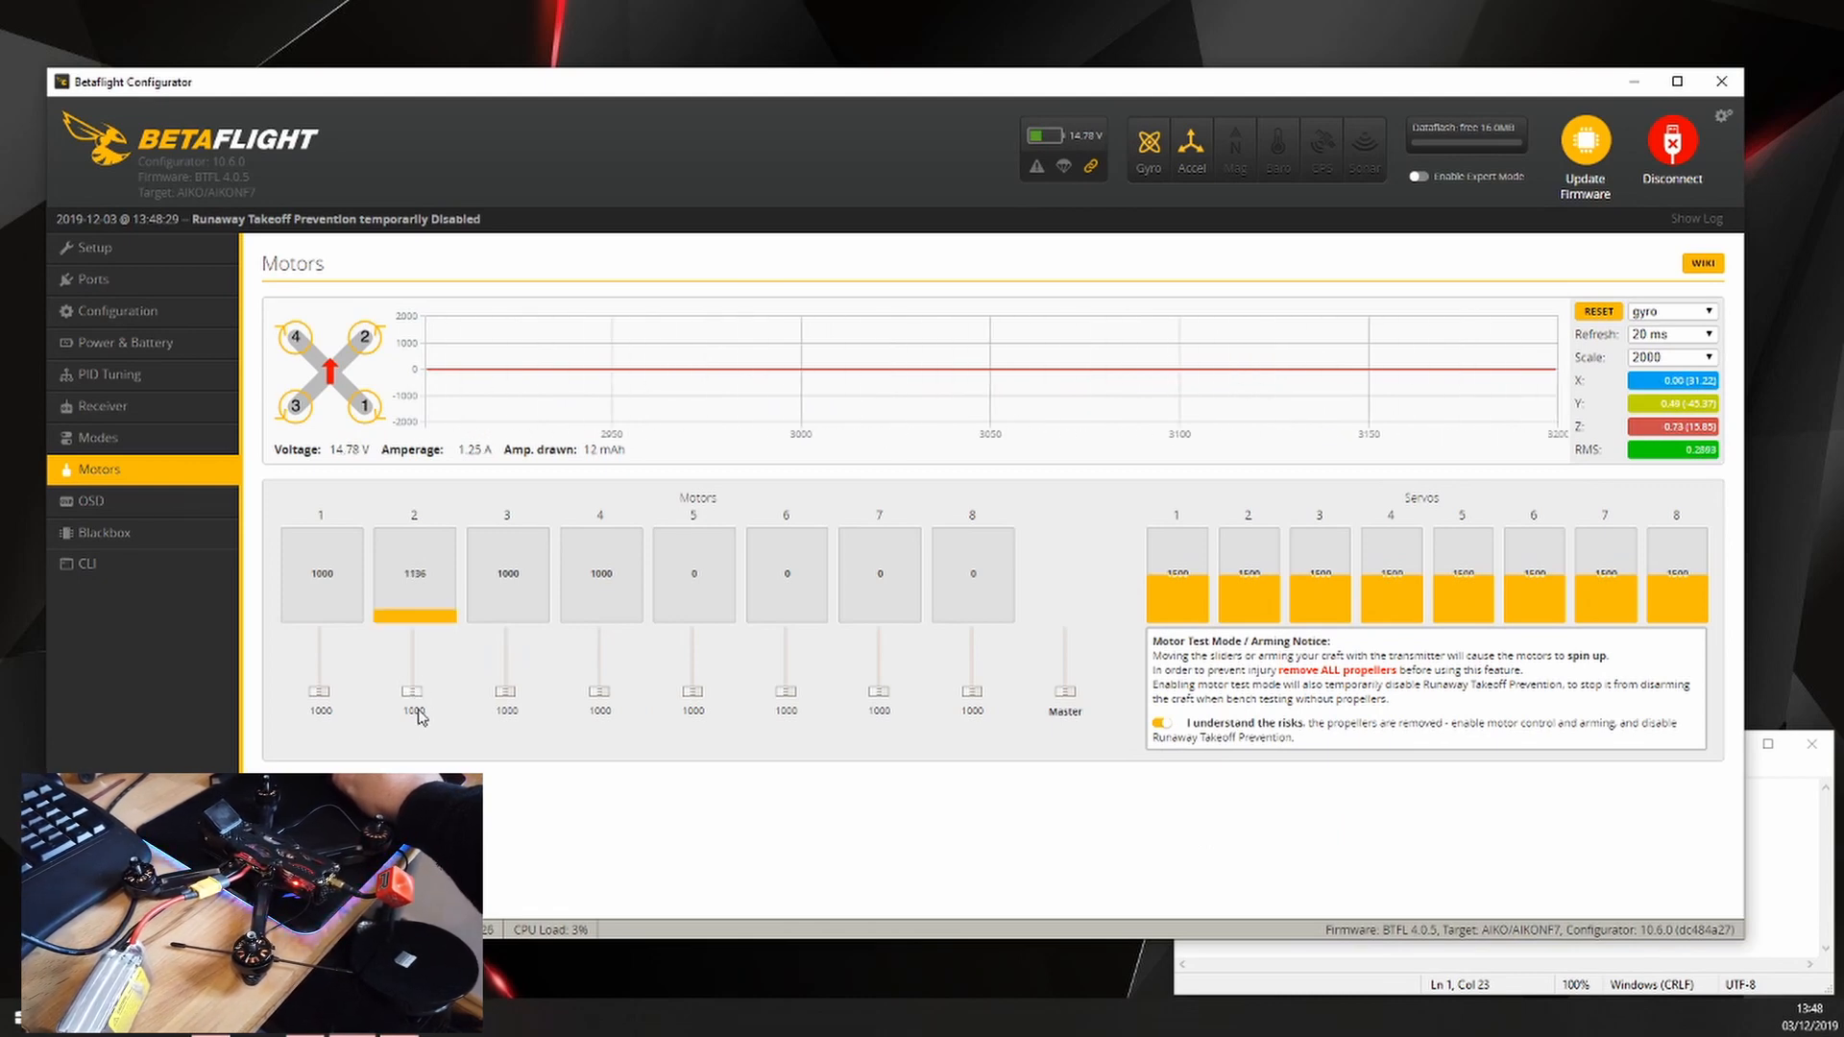
{"action": "left_click", "coordinate": [1825, 876]}
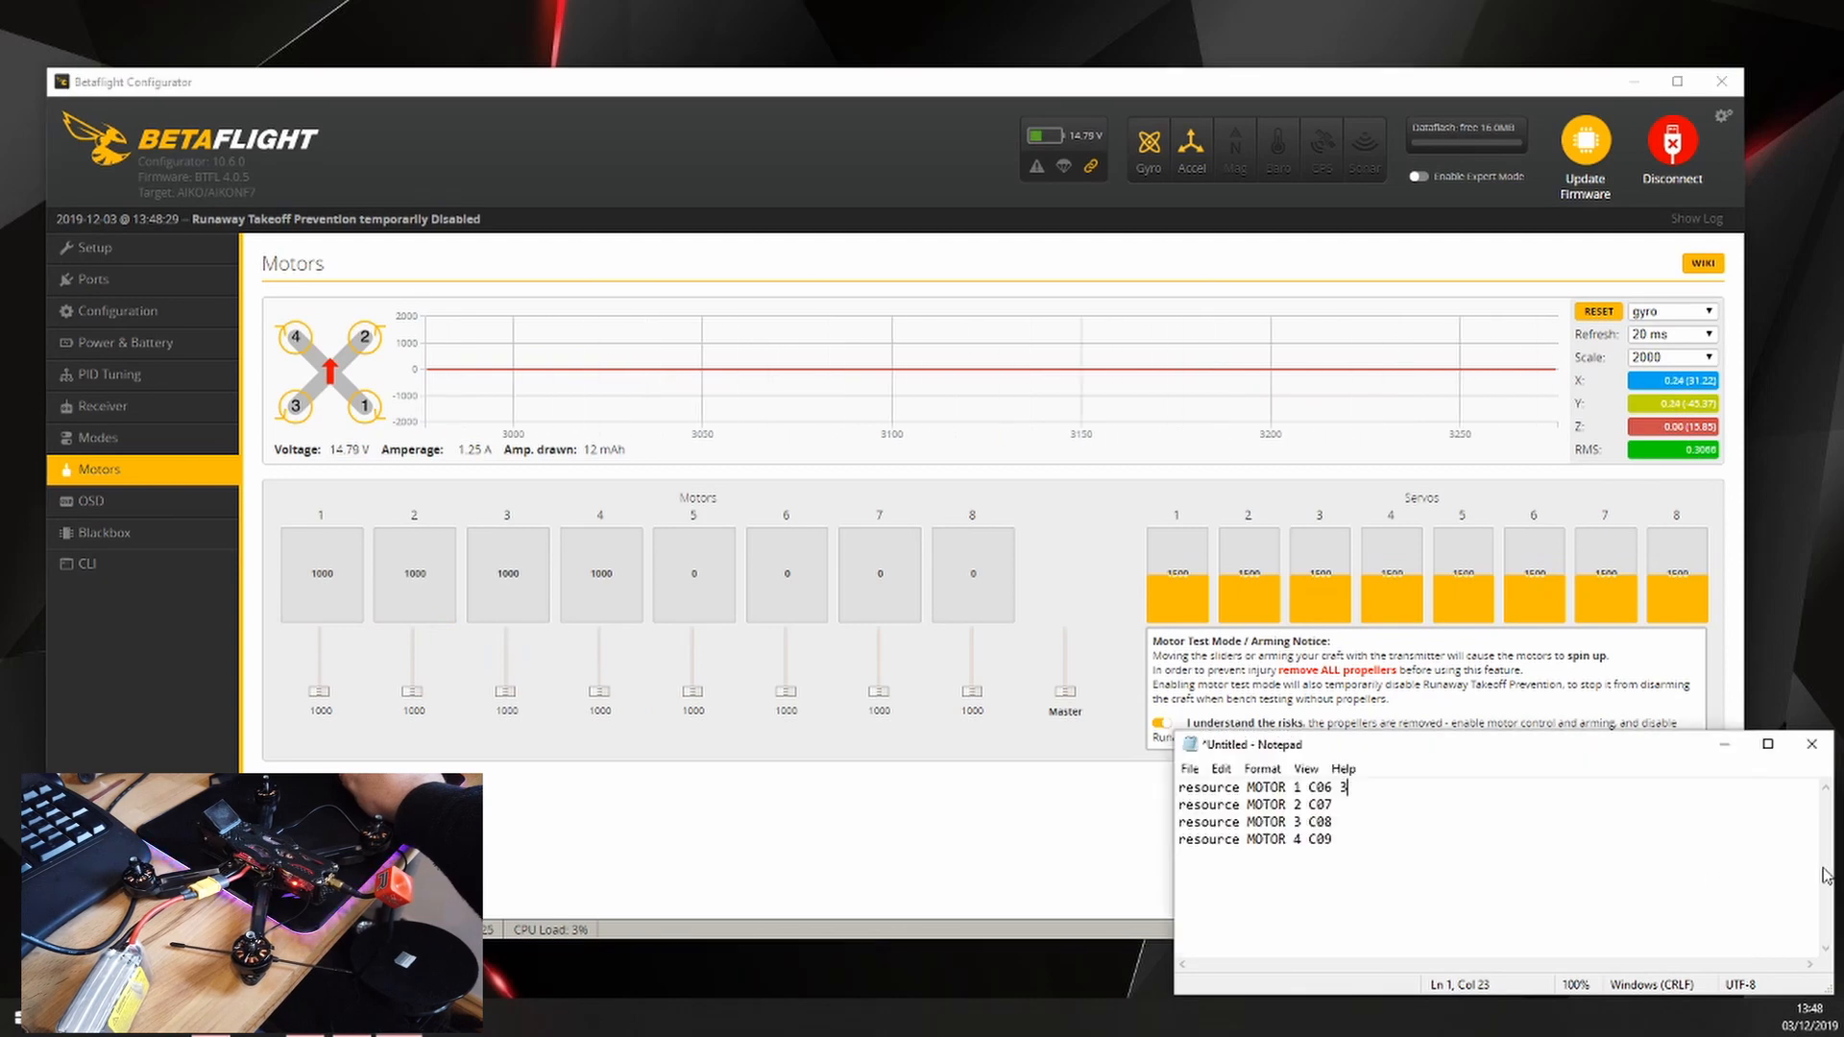
{"action": "left_click", "coordinate": [1355, 810]}
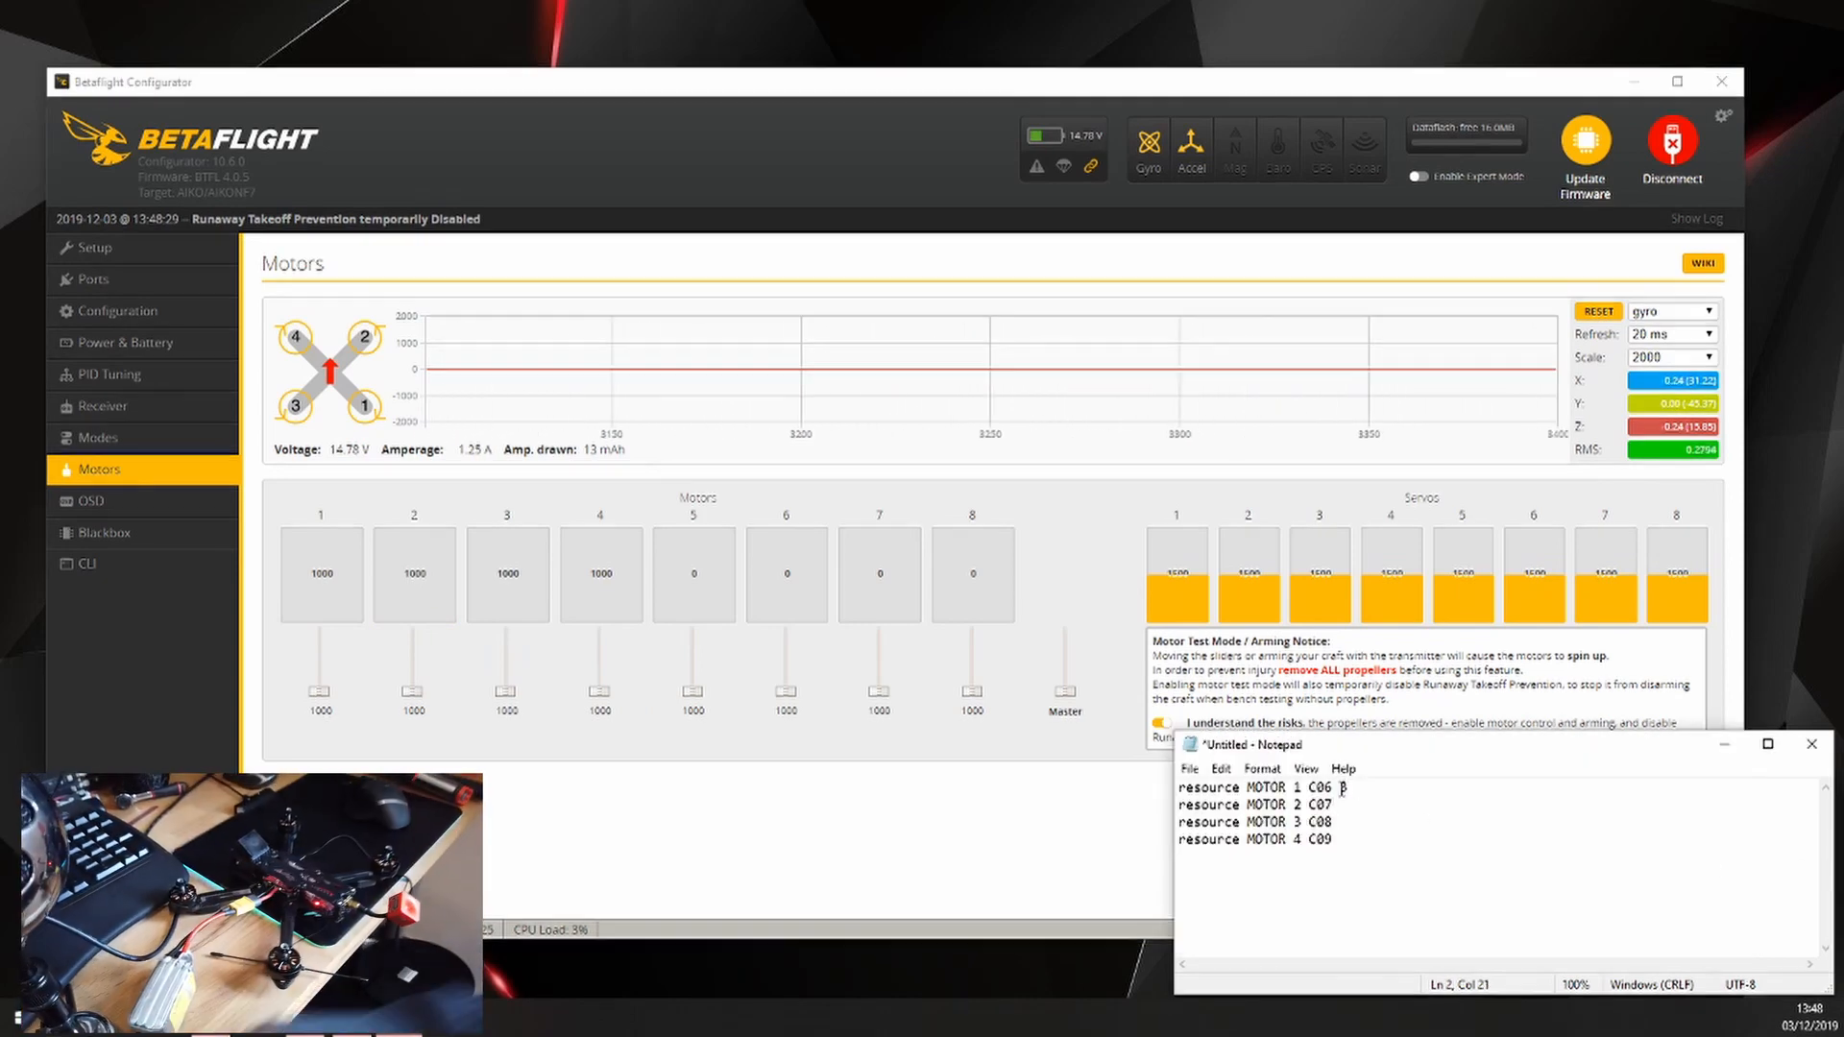
{"action": "type", "text": "1"}
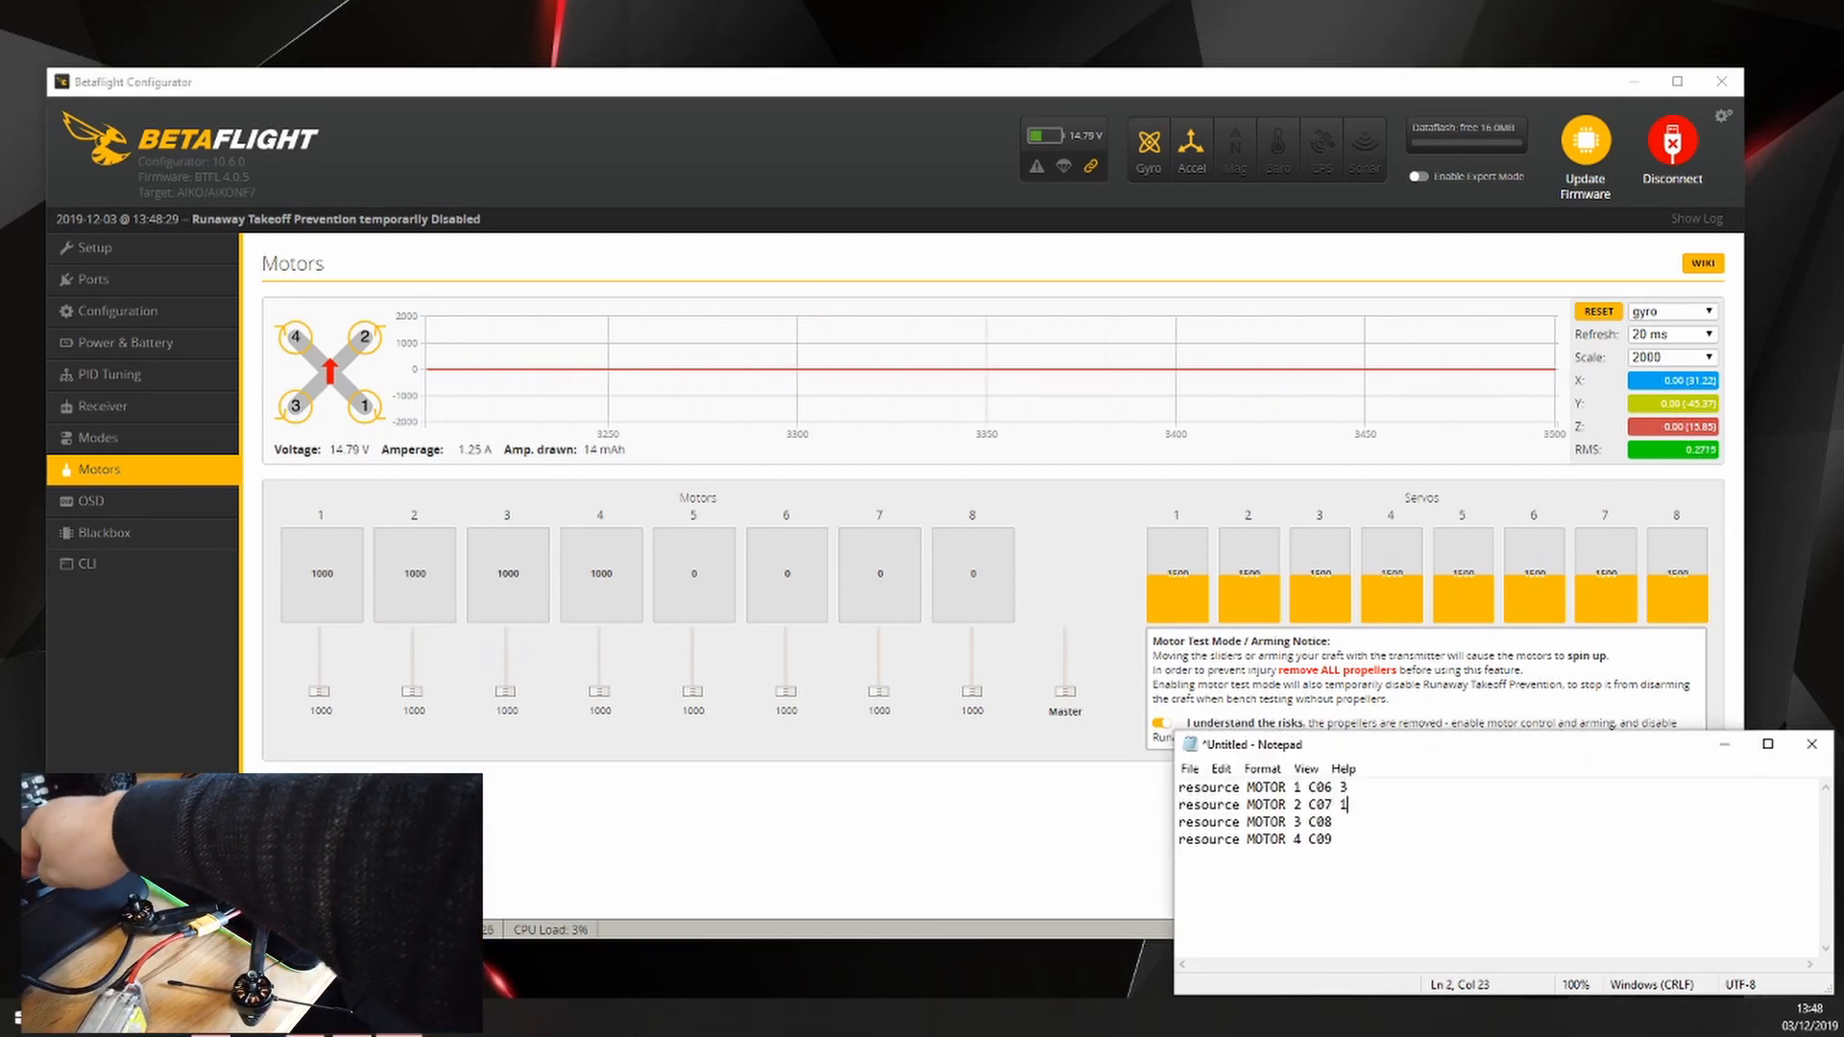
Step: Briefly spin motor 3 at about 1088 in Betaflight, stop it, and note 4 after its resource line in Notepad
{"action": "left_click", "coordinate": [527, 741]}
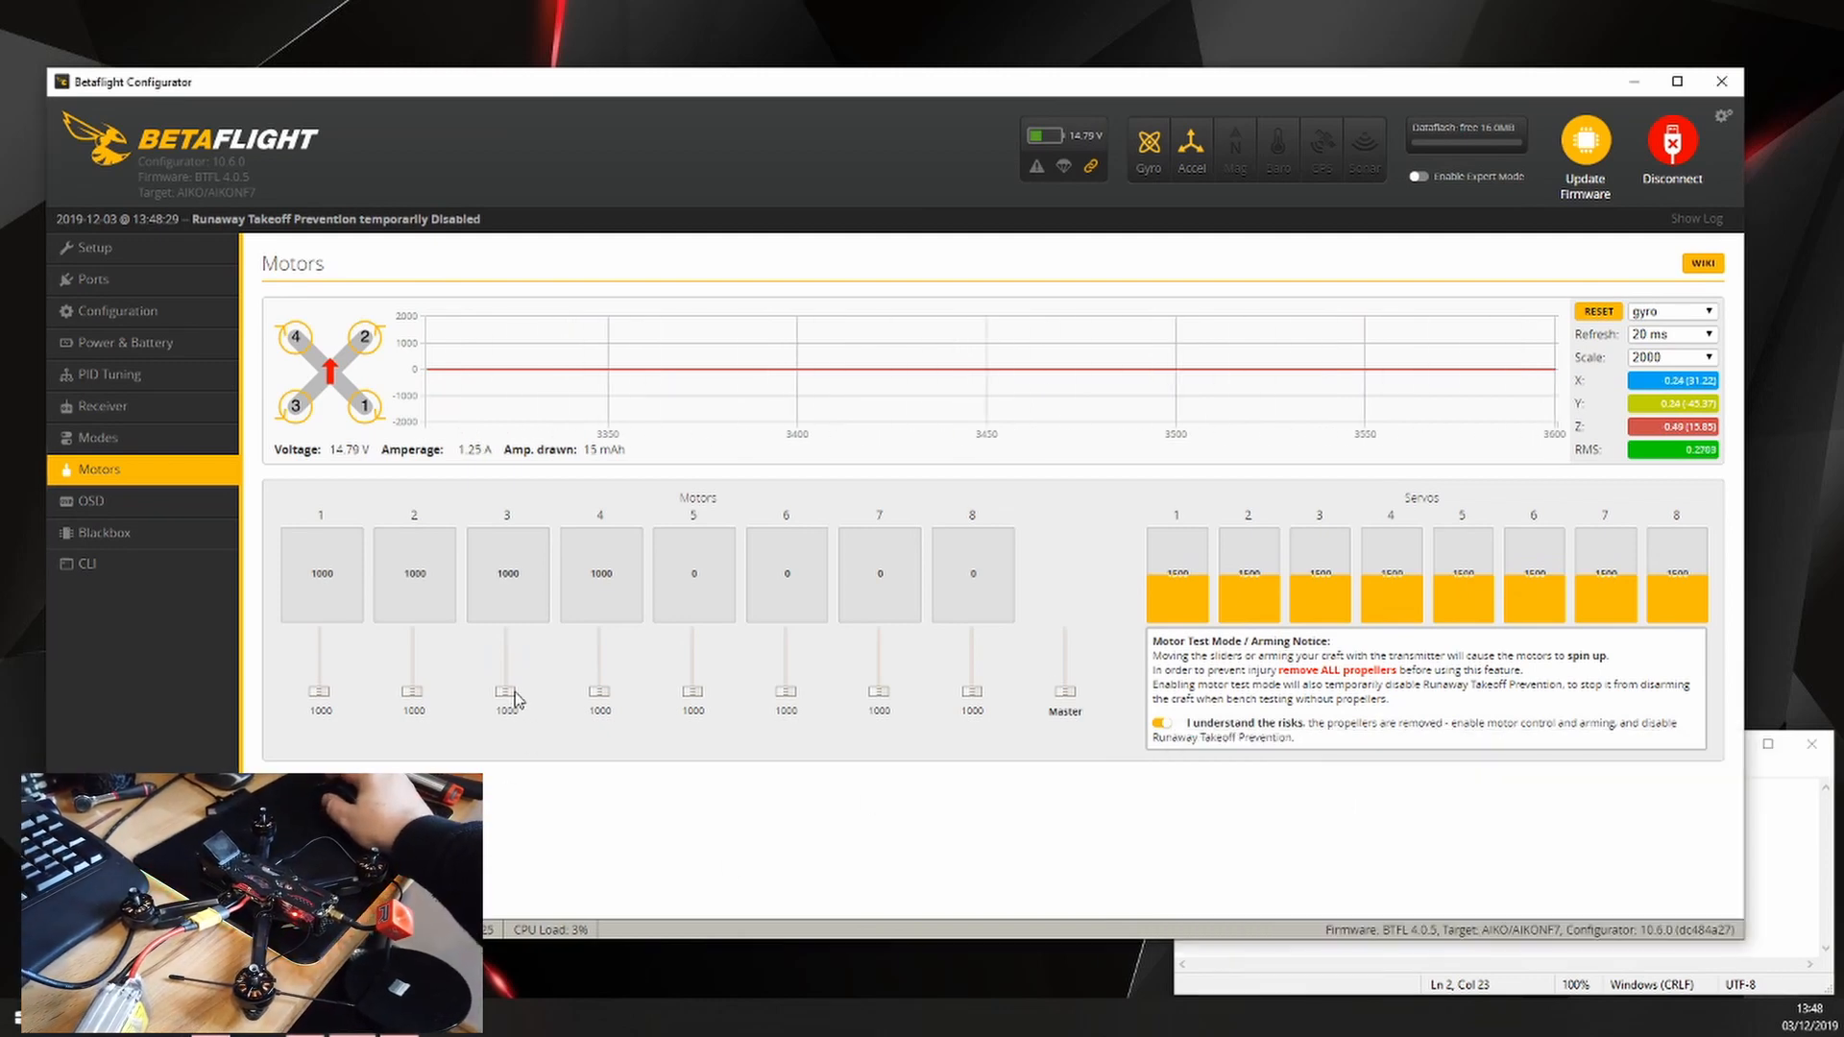
{"action": "left_click_drag", "start_coordinate": [515, 691], "coordinate": [515, 685]}
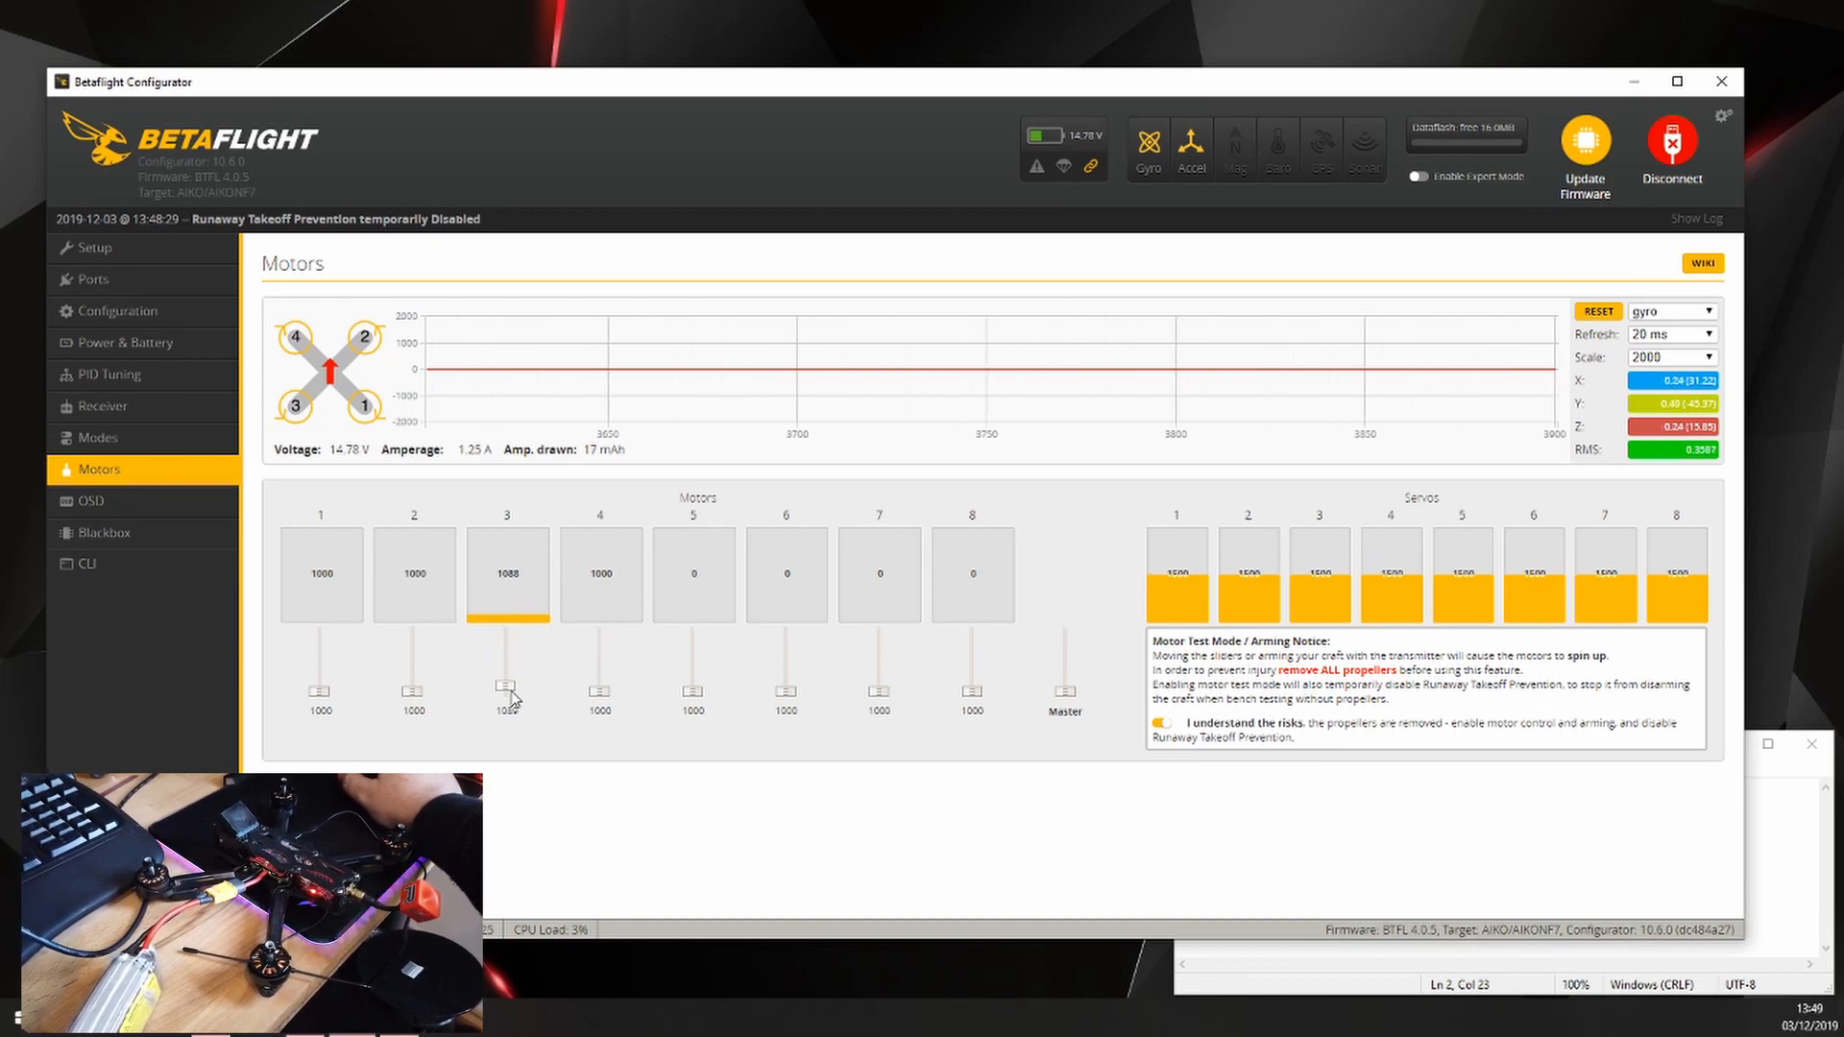
{"action": "left_click_drag", "start_coordinate": [510, 691], "coordinate": [510, 702]}
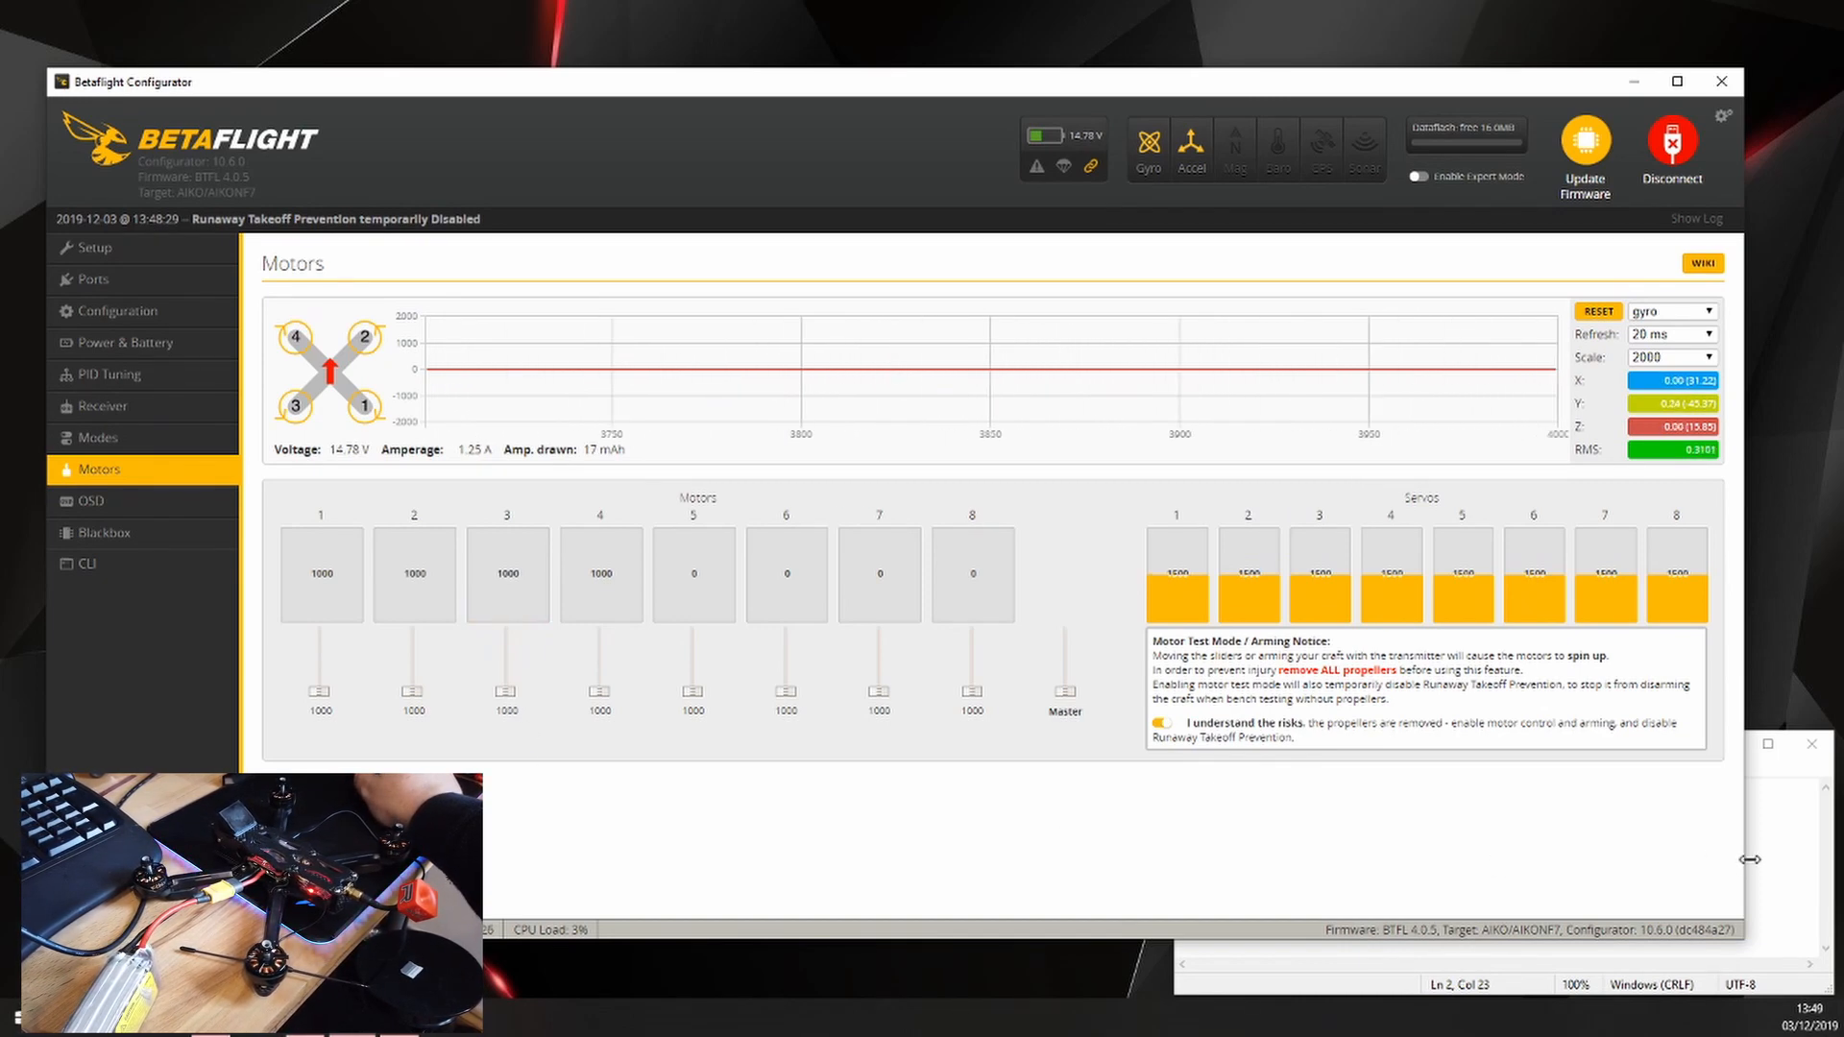
{"action": "left_click", "coordinate": [1793, 884]}
{"action": "left_click", "coordinate": [1341, 818]}
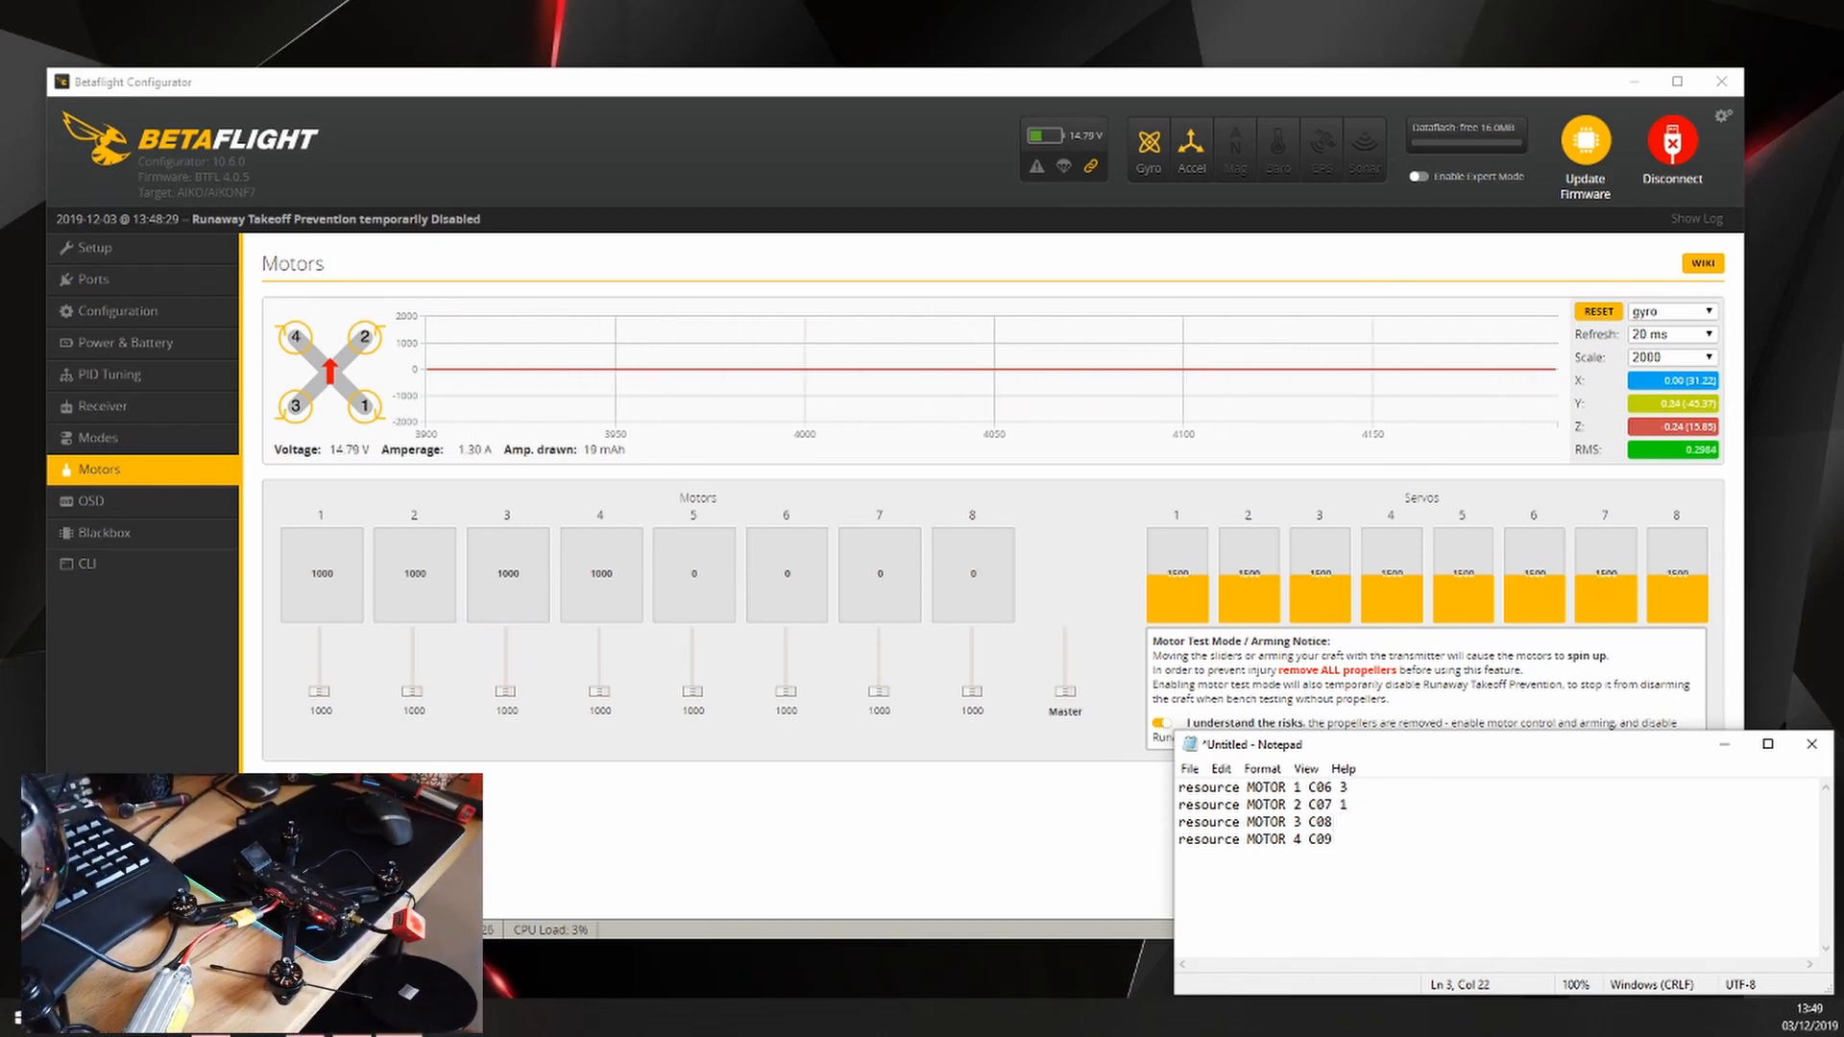
{"action": "type", "text": "4"}
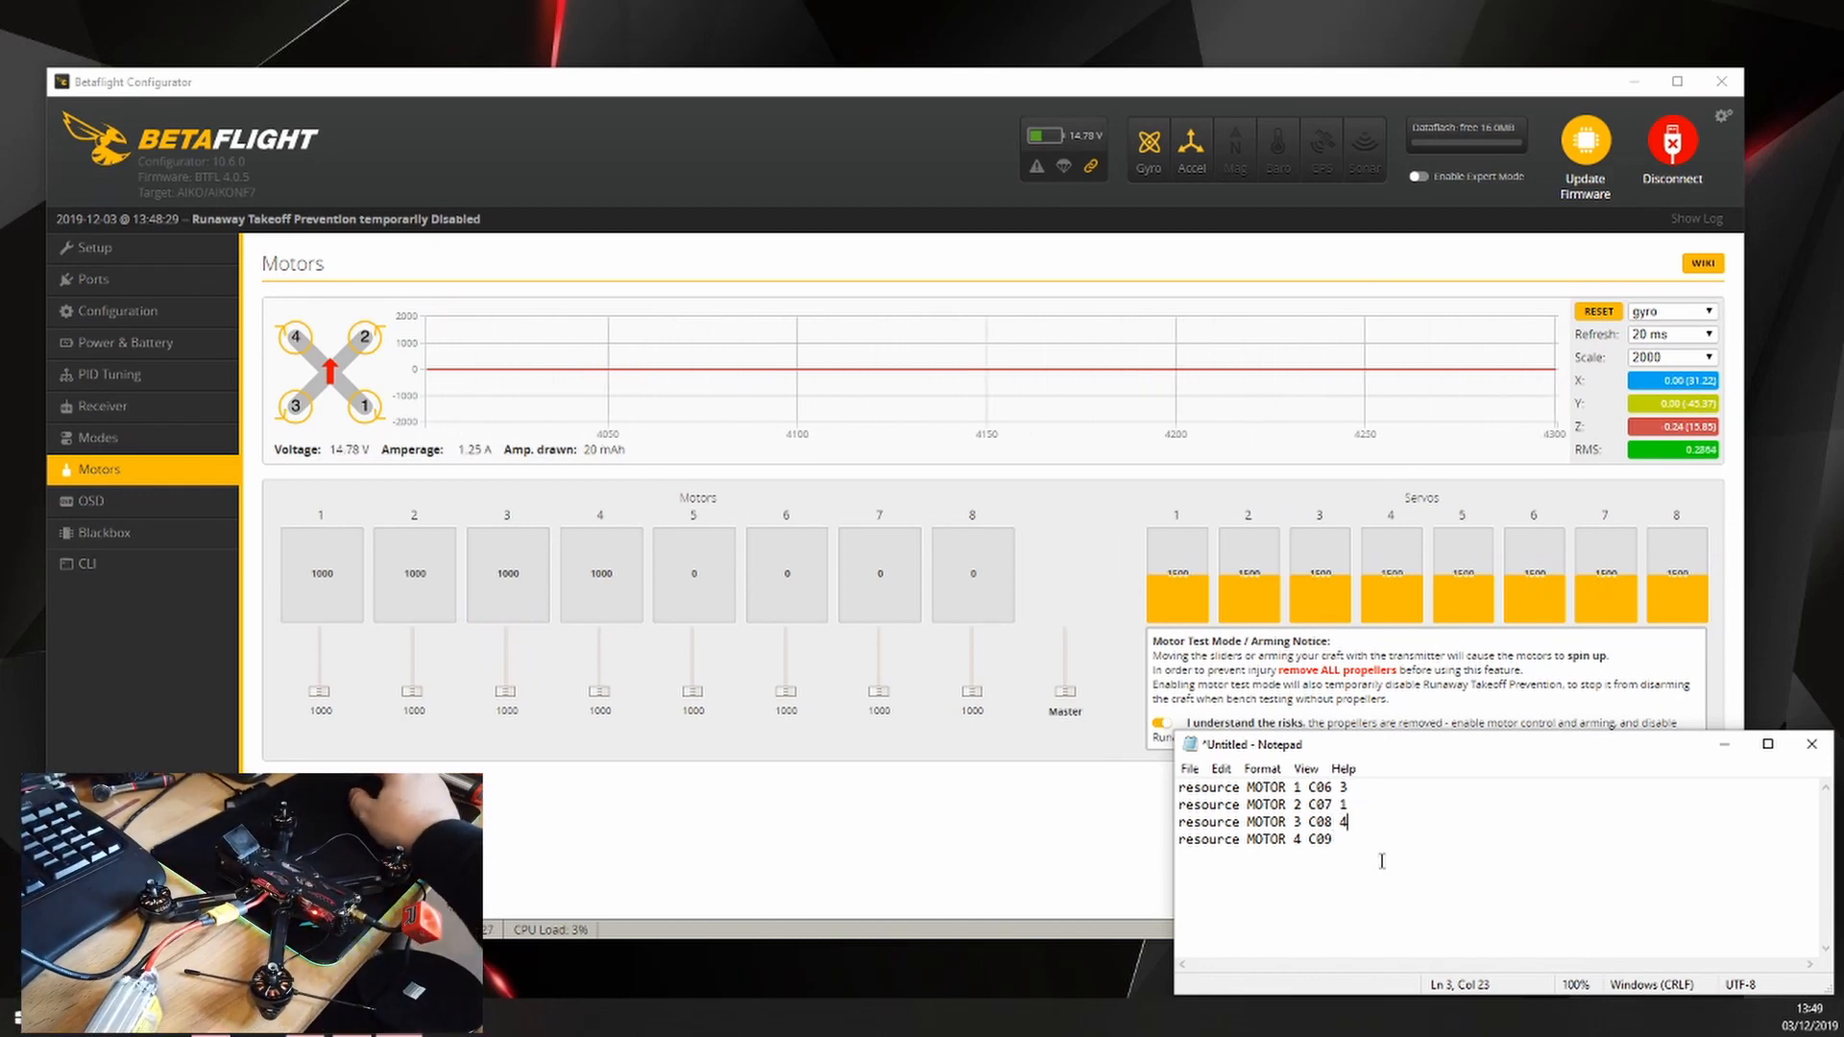
Step: Briefly spin motor 4 in Betaflight, stop it, and note 2 after its resource line in Notepad
{"action": "left_click", "coordinate": [1351, 846]}
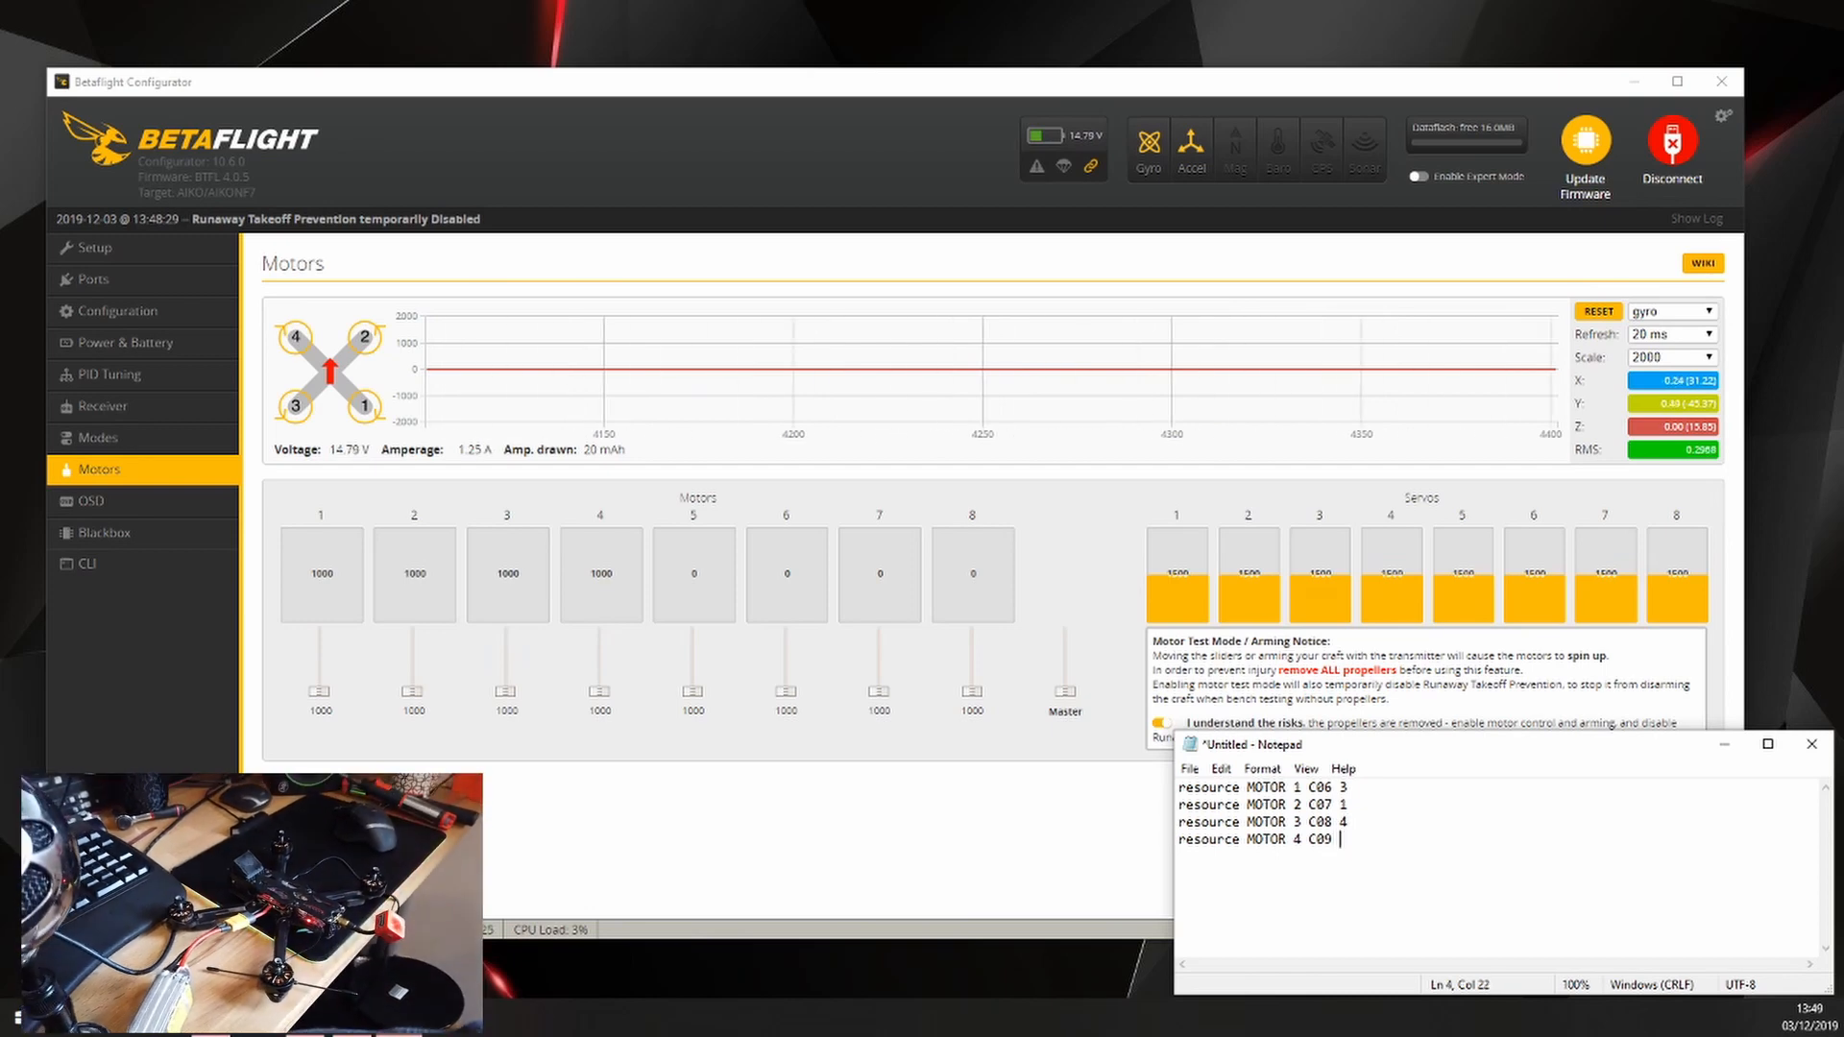
{"action": "left_click", "coordinate": [604, 699]}
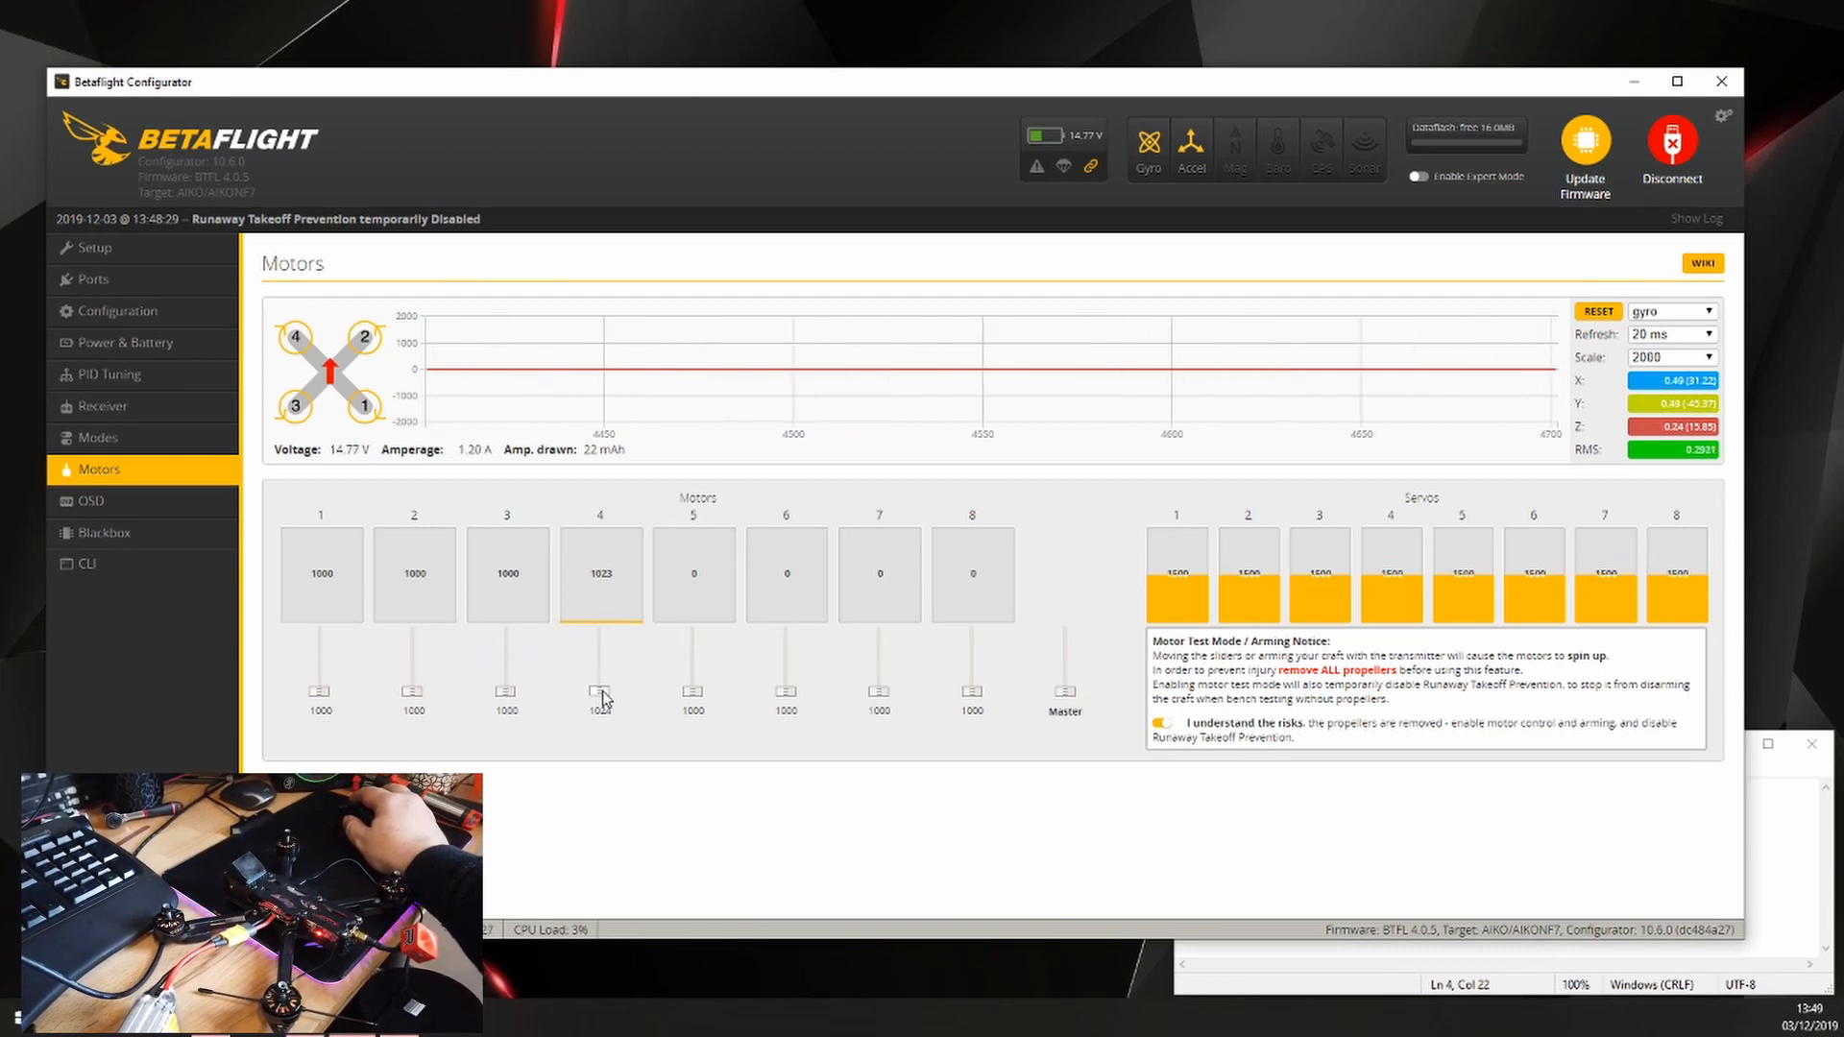
{"action": "left_click_drag", "start_coordinate": [602, 692], "coordinate": [604, 732]}
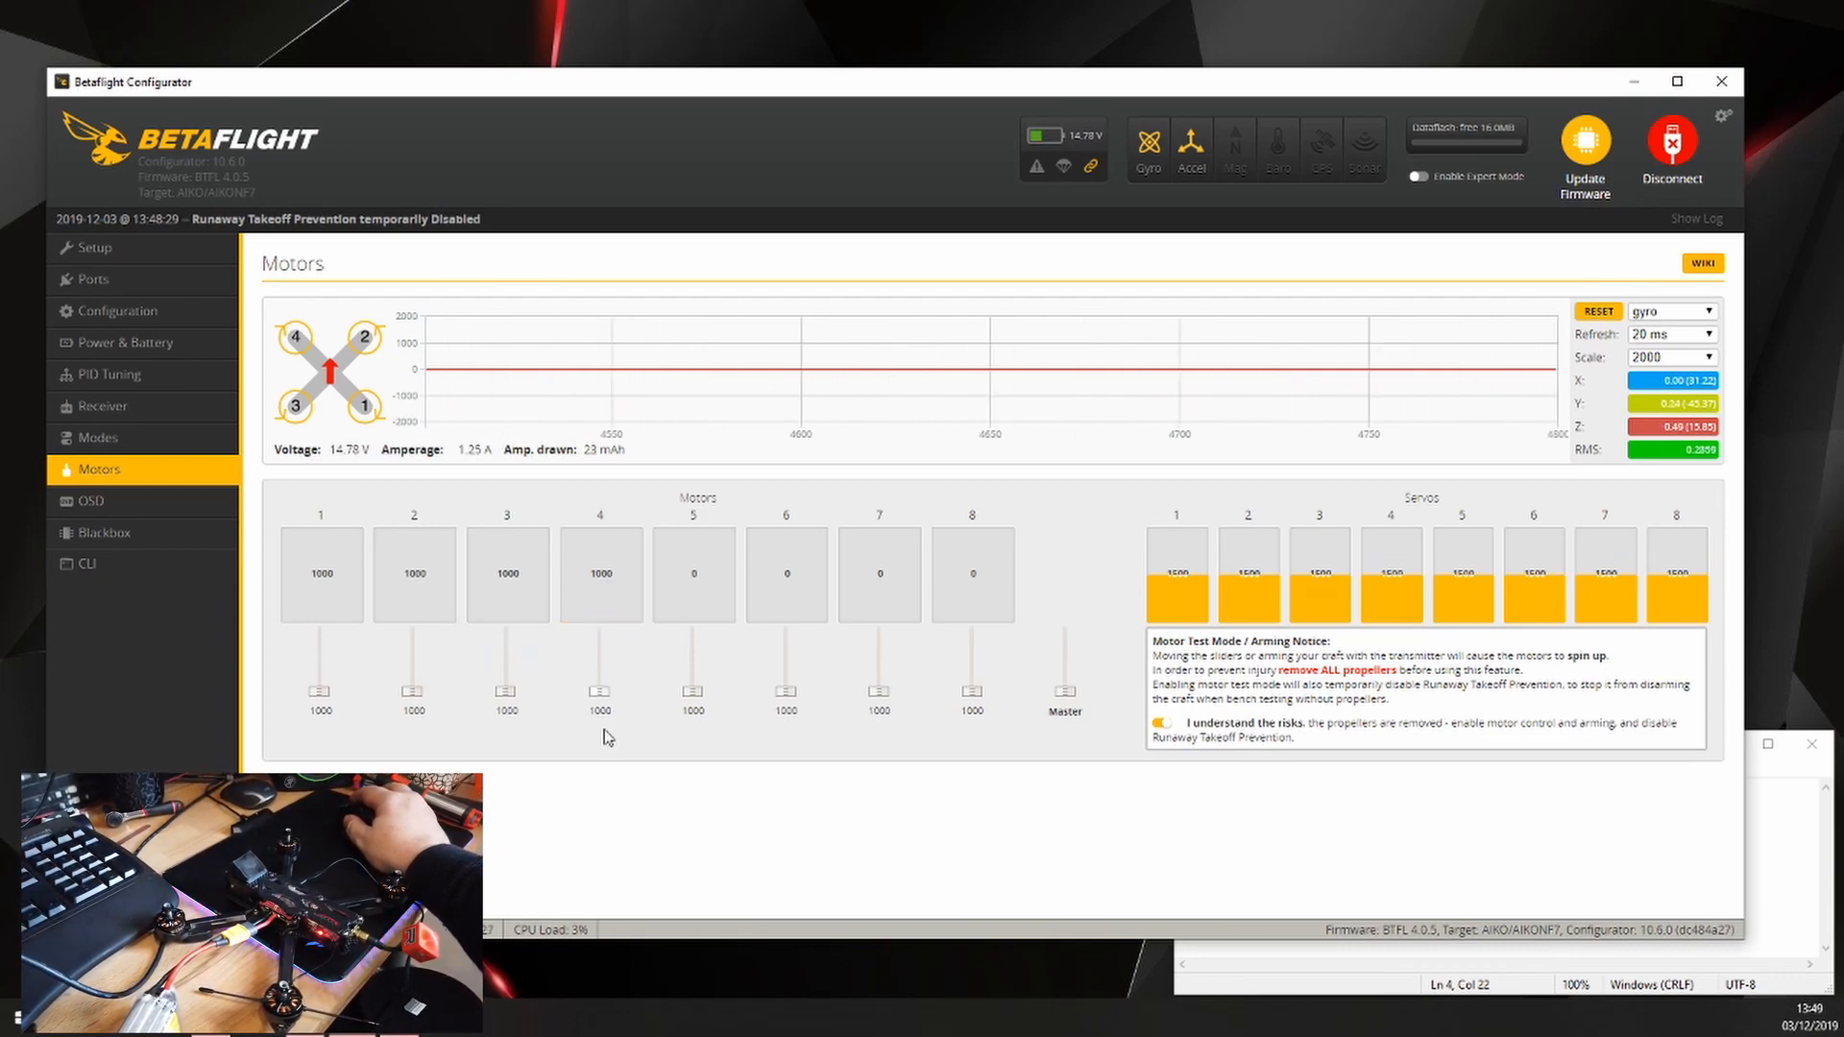
{"action": "left_click", "coordinate": [1773, 907]}
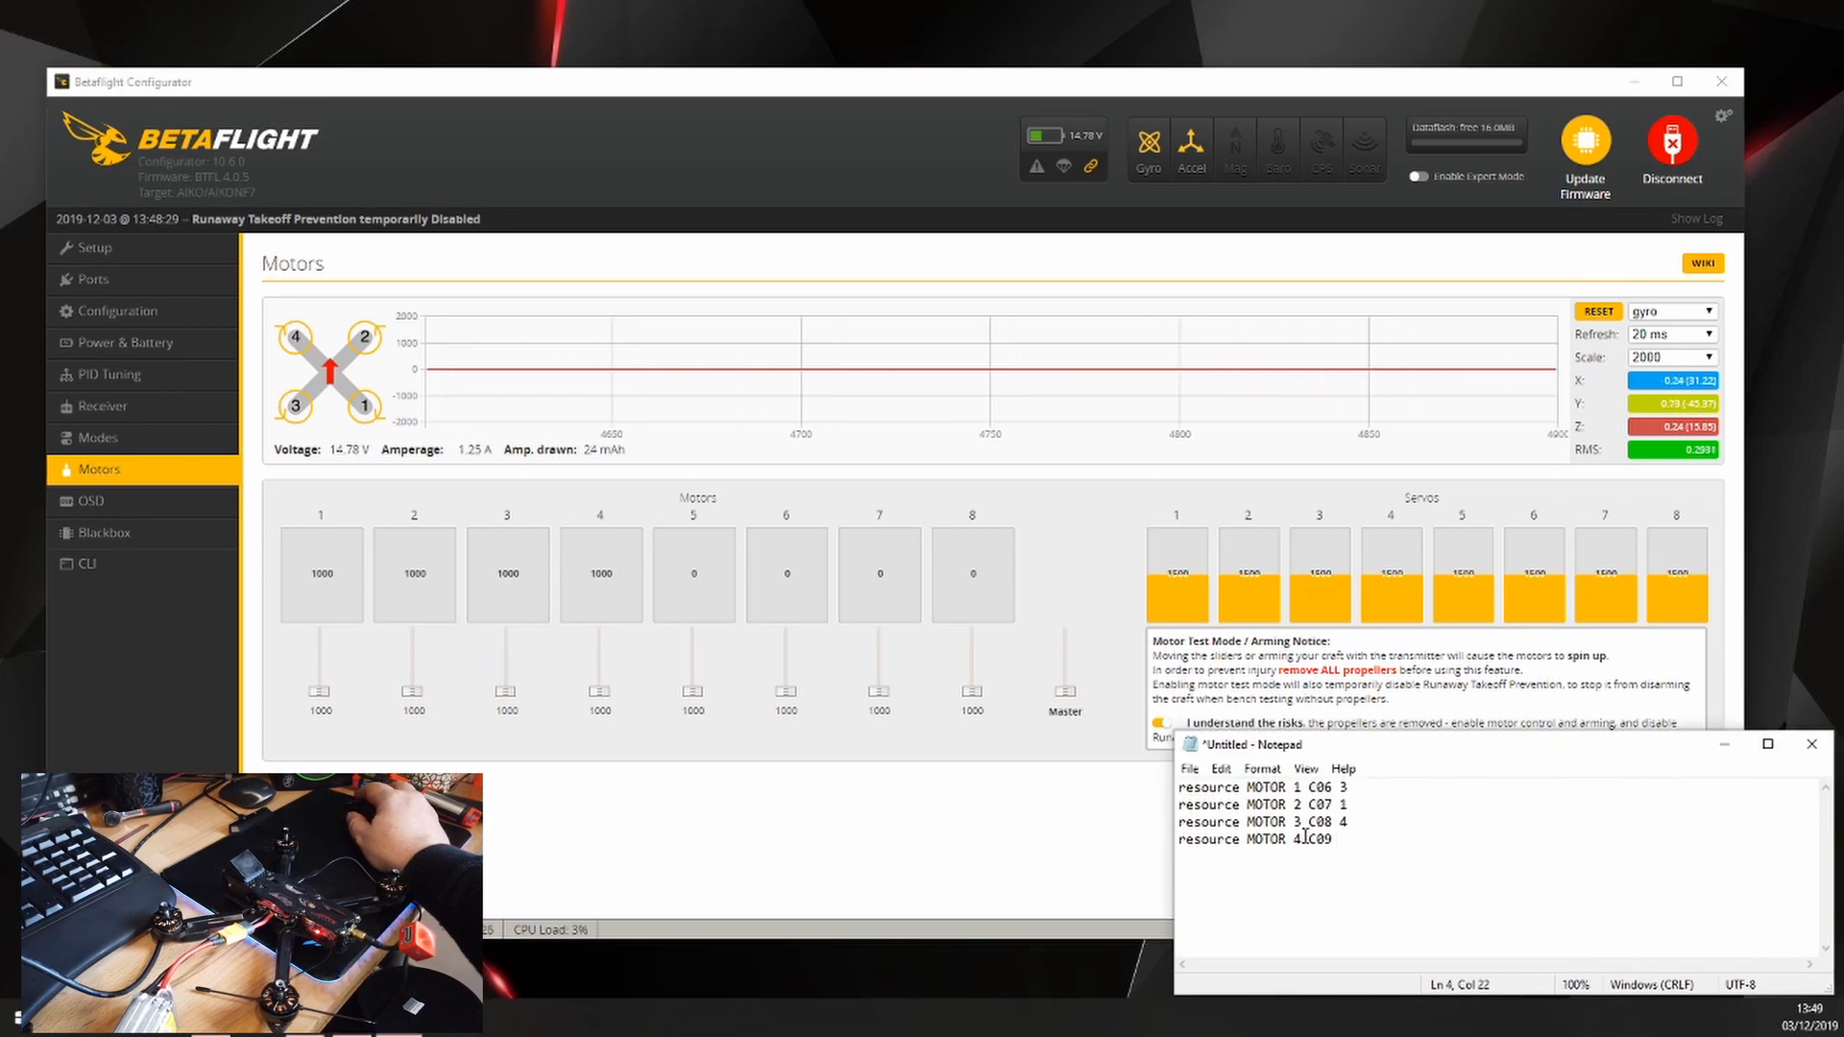
{"action": "type", "text": "2"}
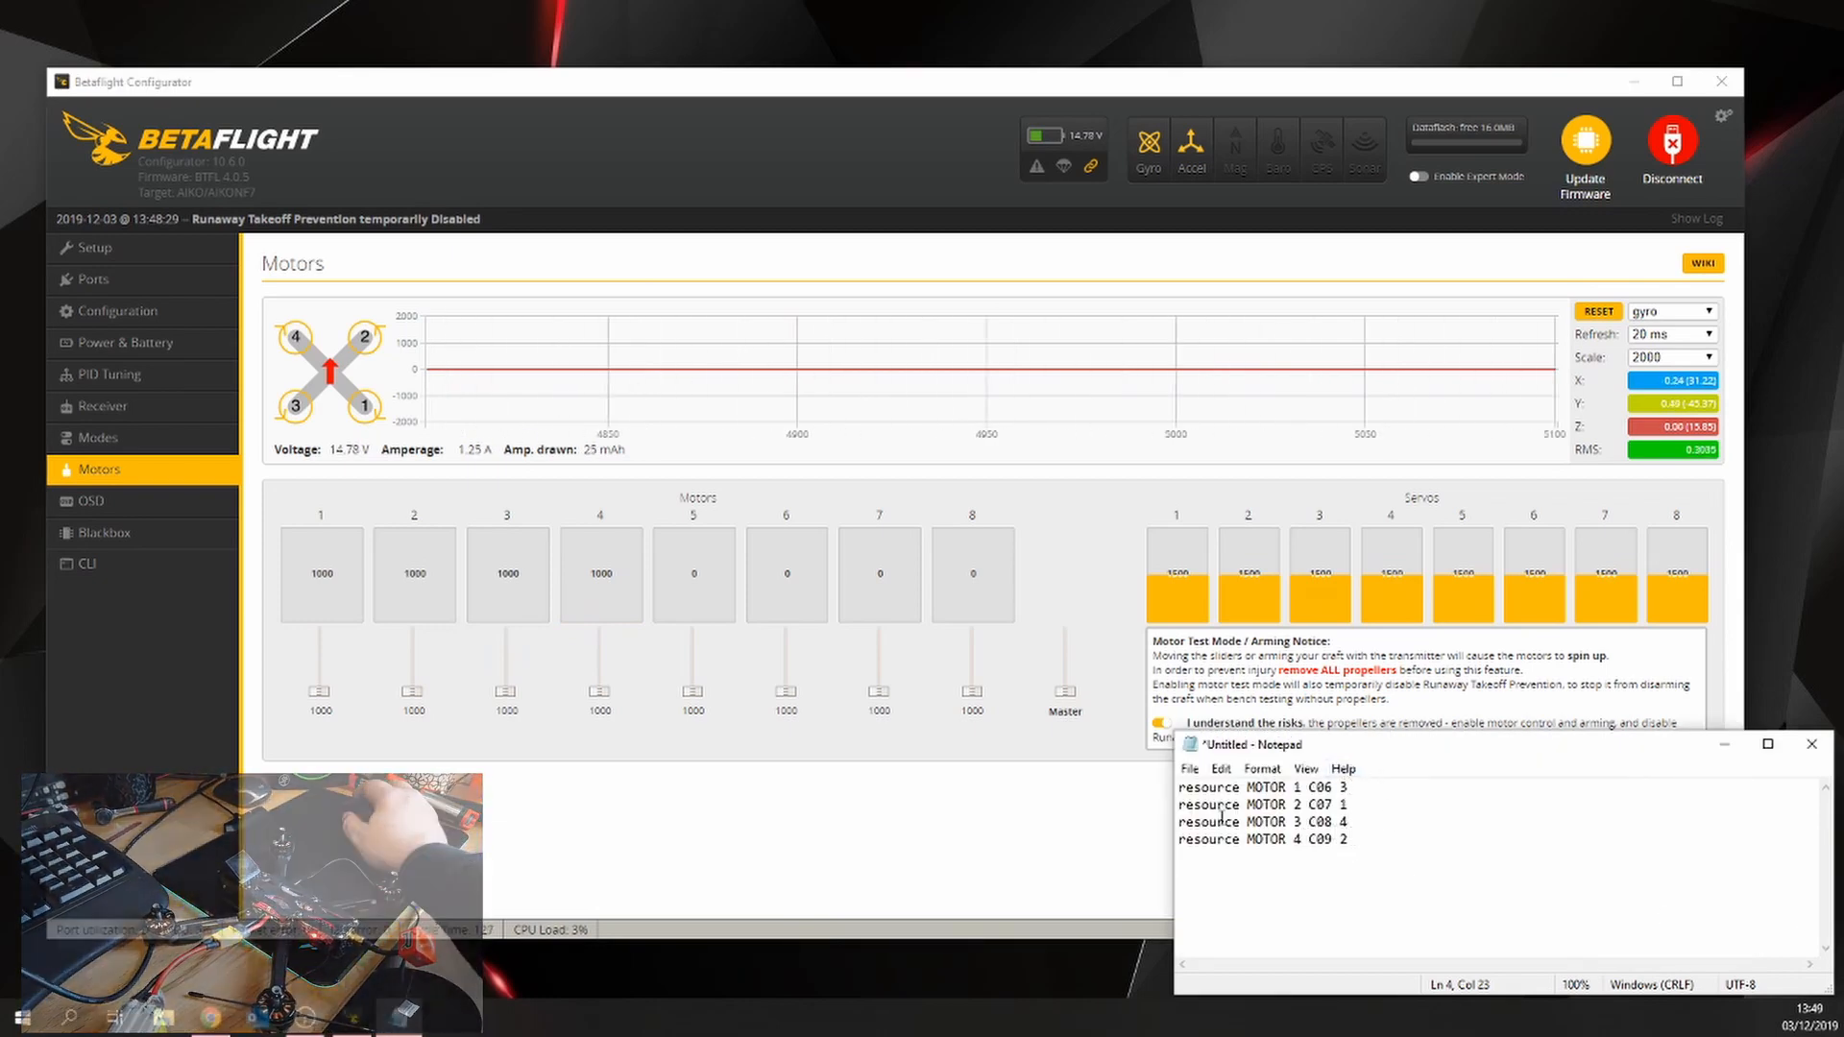
Step: Switch back to Betaflight Configurator, turn off motor test mode and open the CLI
{"action": "left_click", "coordinate": [1045, 829]}
{"action": "left_click", "coordinate": [1162, 722]}
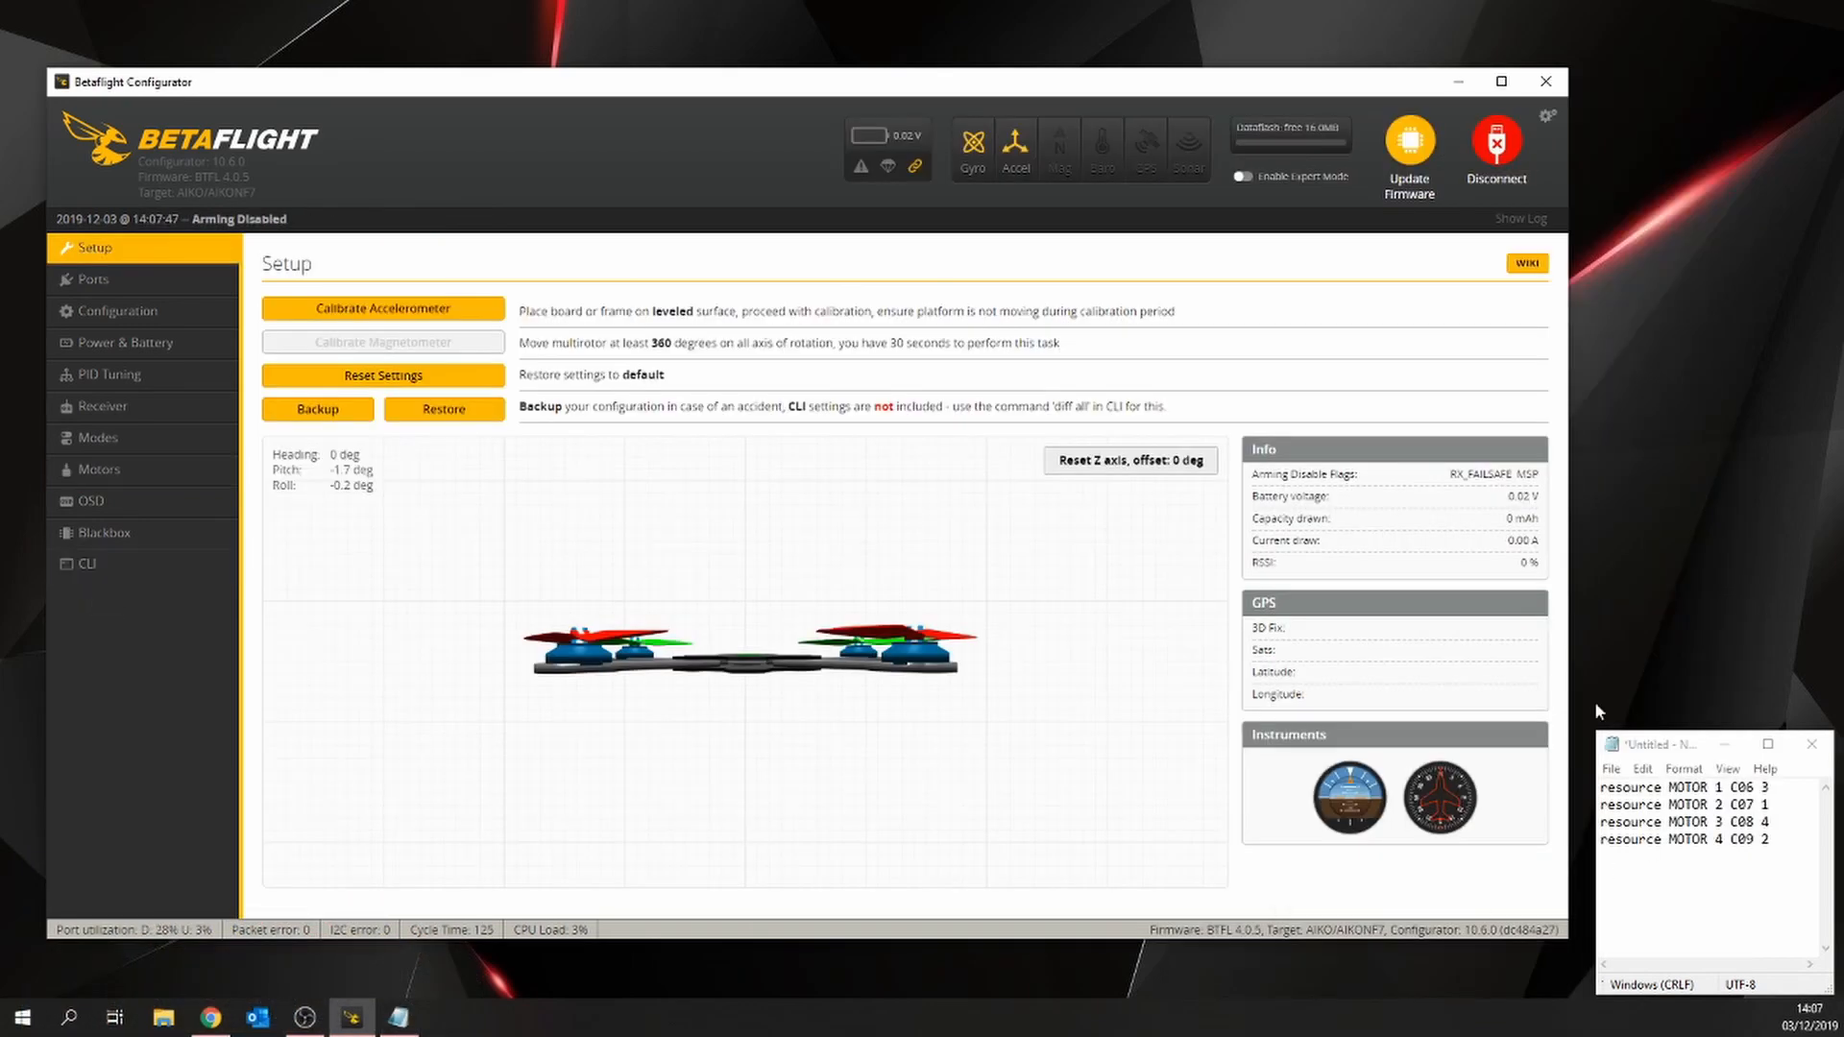
{"action": "left_click", "coordinate": [84, 572]}
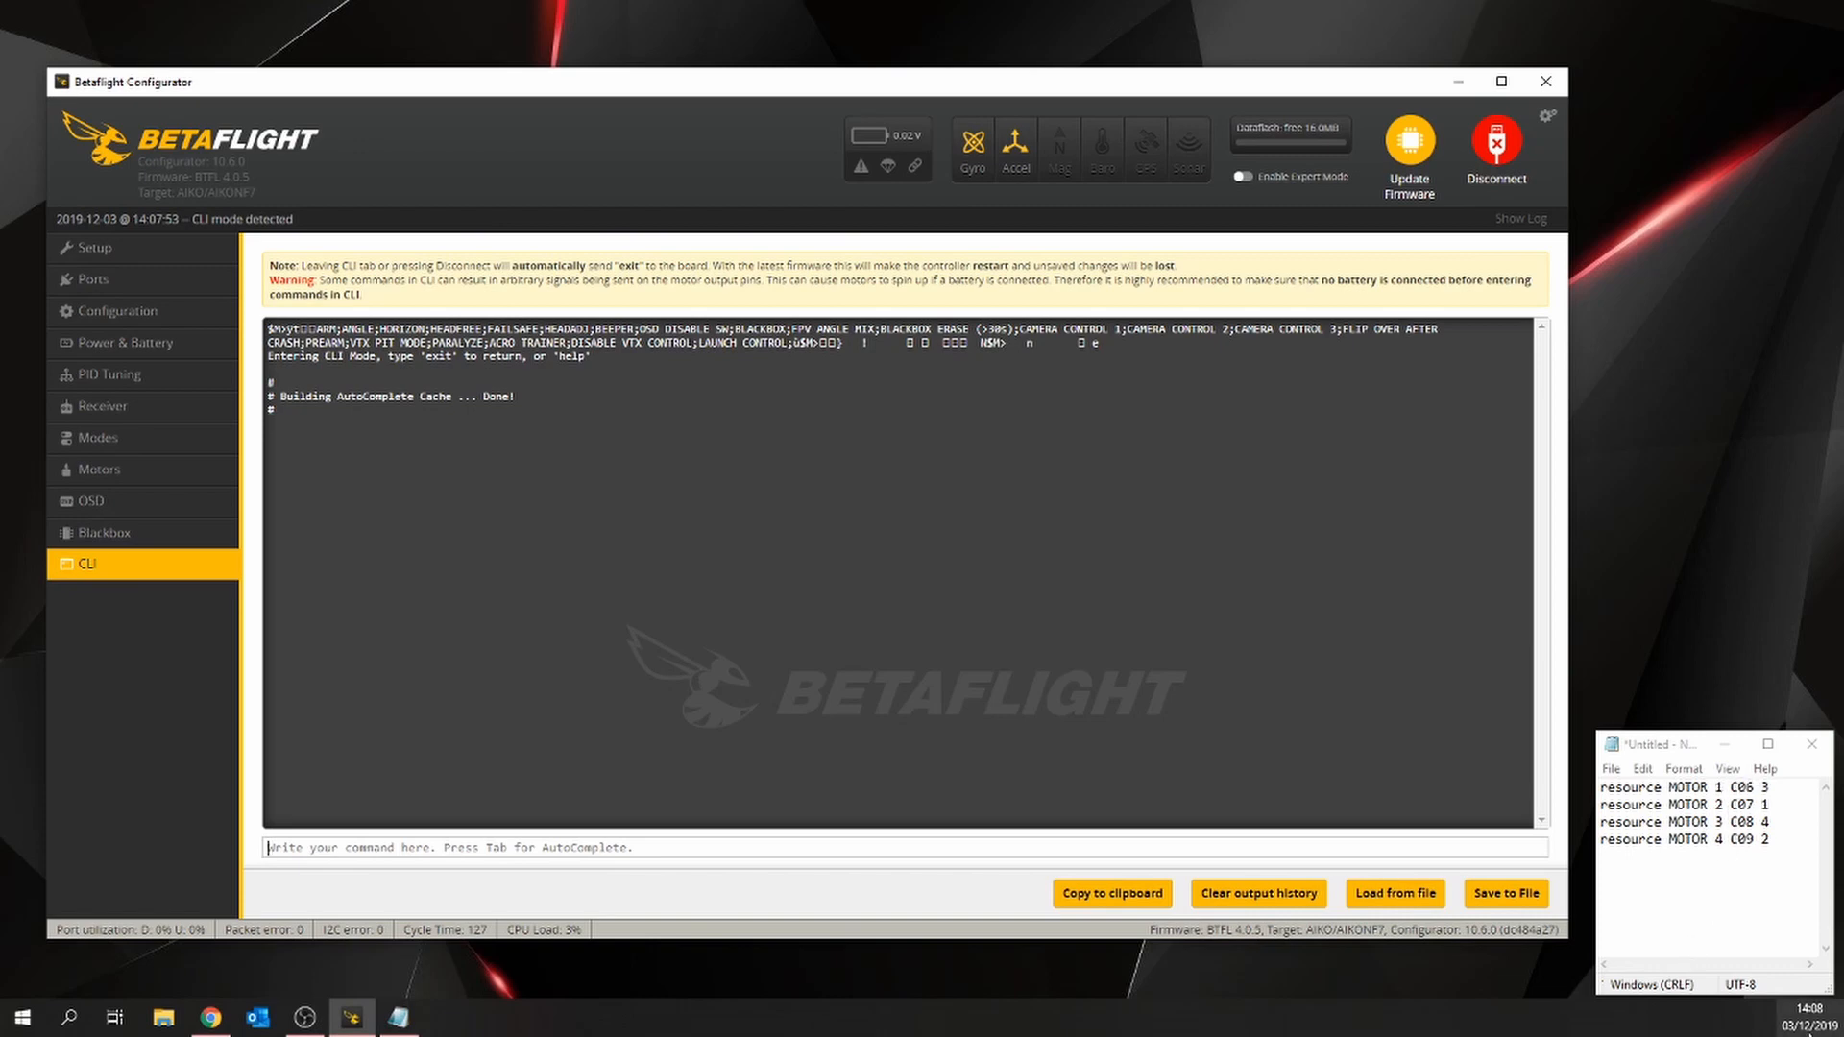
Step: Assign pin C06 to motor 3 with the CLI command "resource MOTOR 3 C06"
{"action": "type", "text": "resource MOTOR 1"}
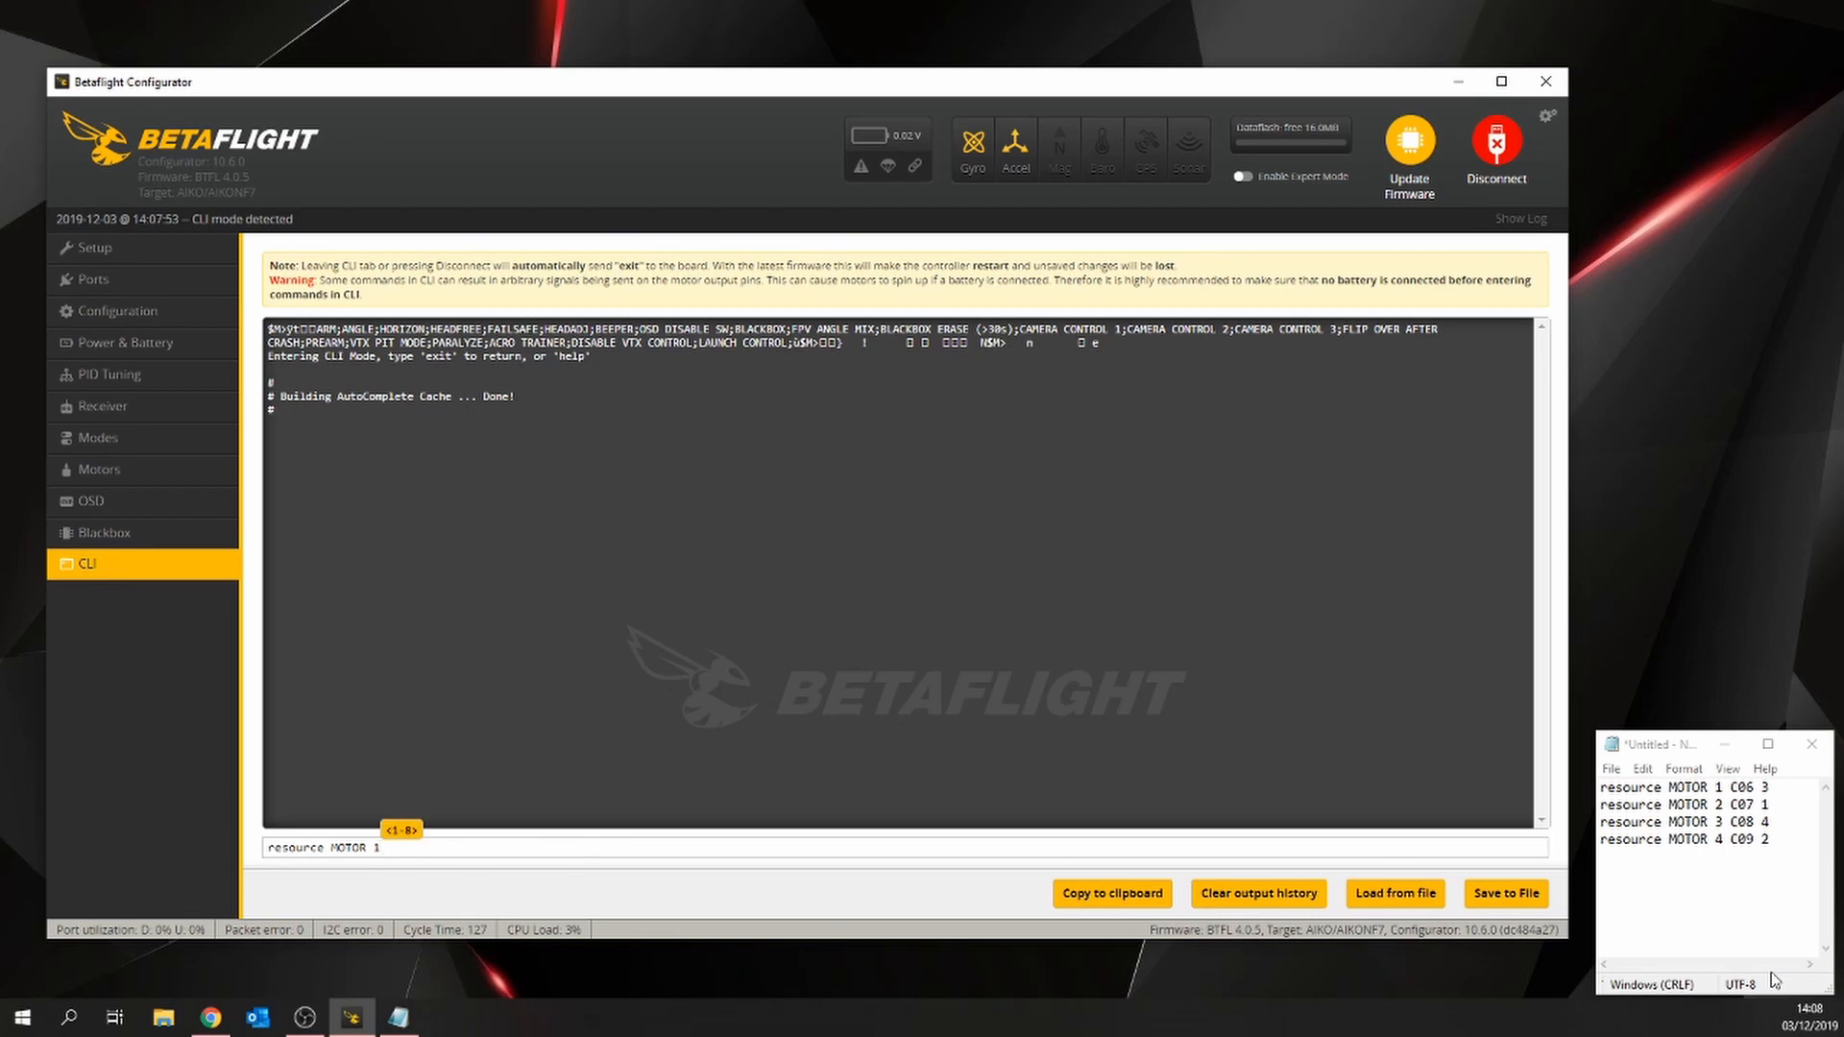
{"action": "key", "text": "BackSpace"}
{"action": "type", "text": "3 "}
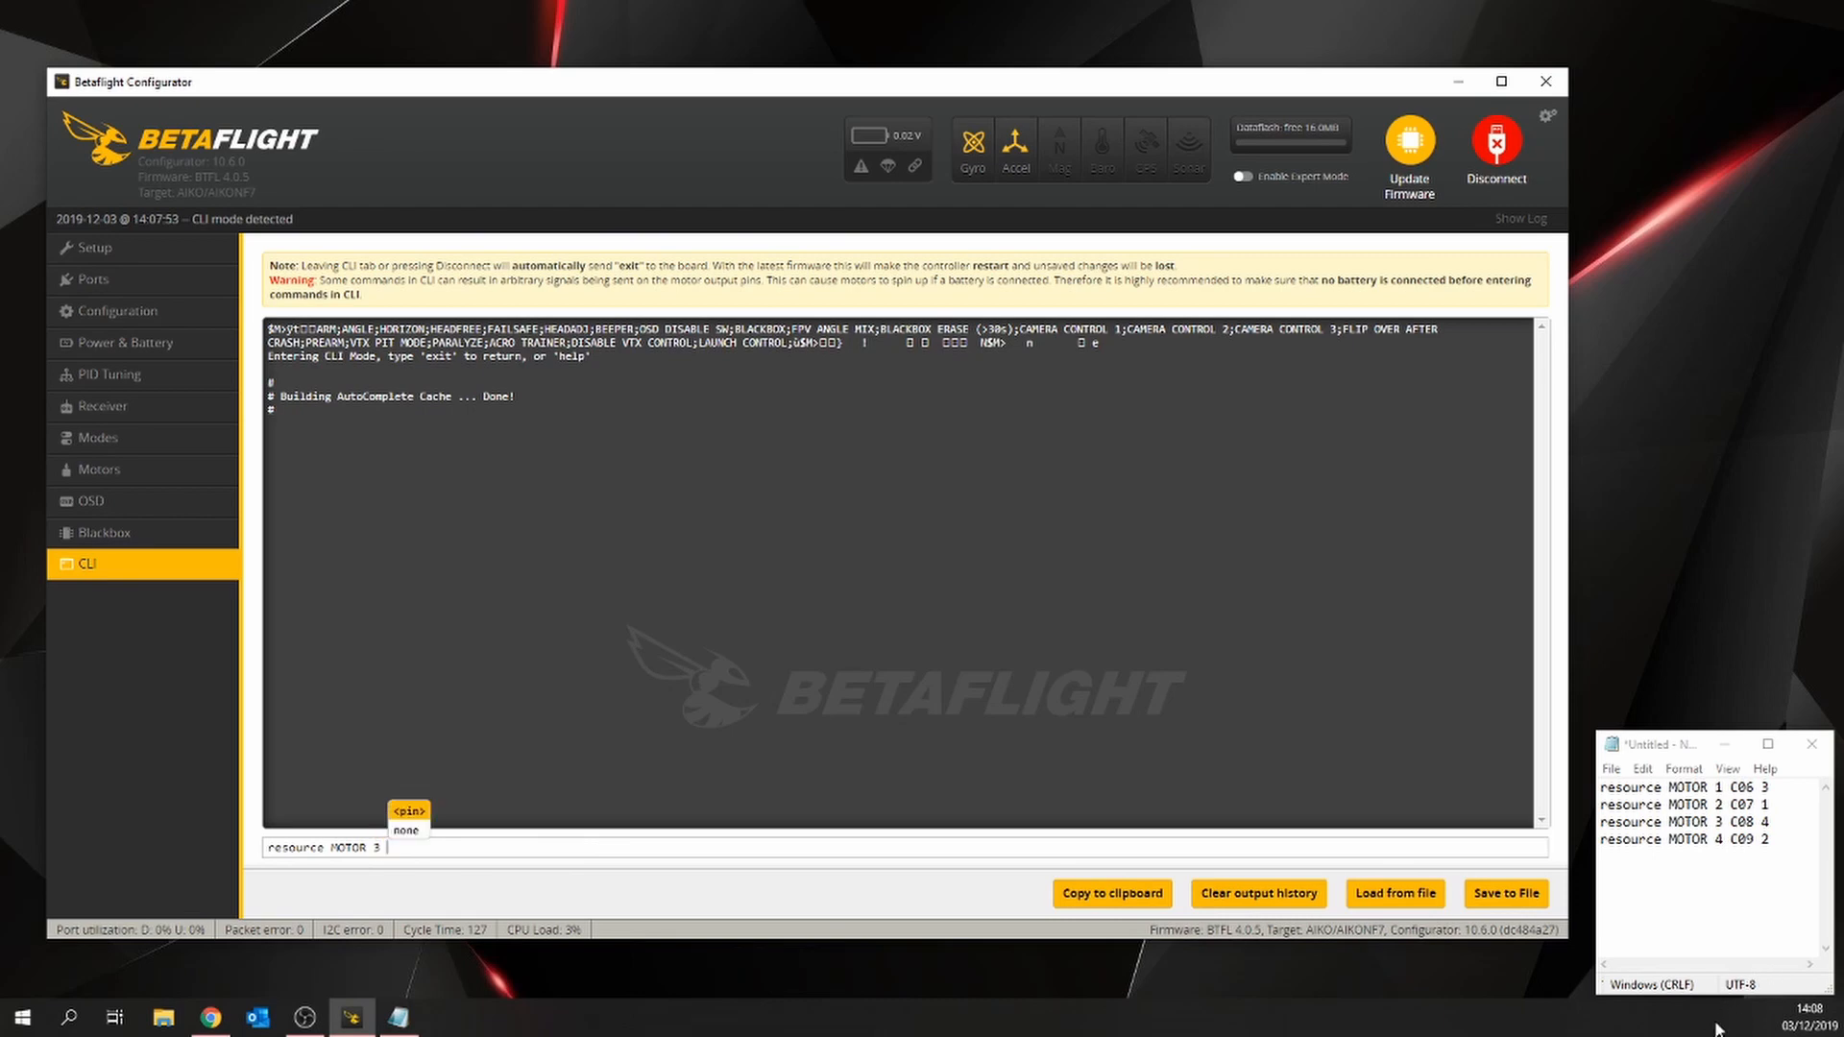
{"action": "type", "text": "C06"}
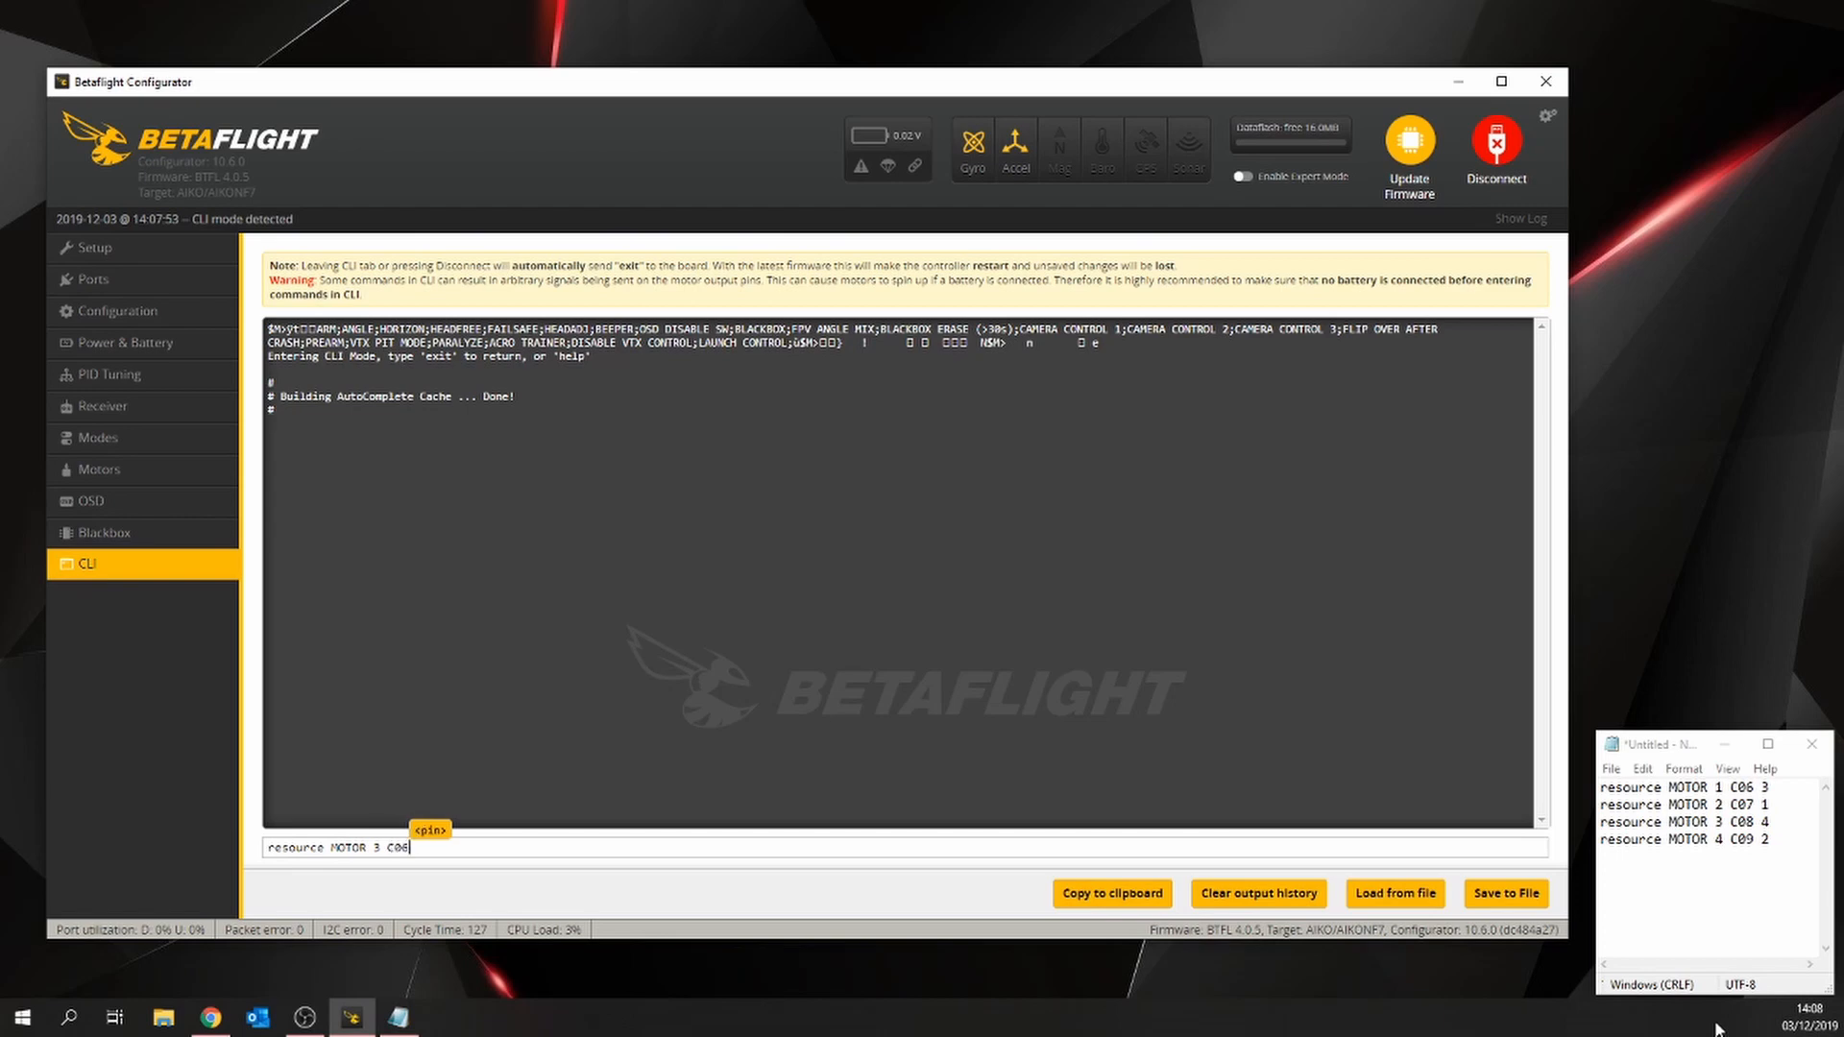
{"action": "key", "text": "Return"}
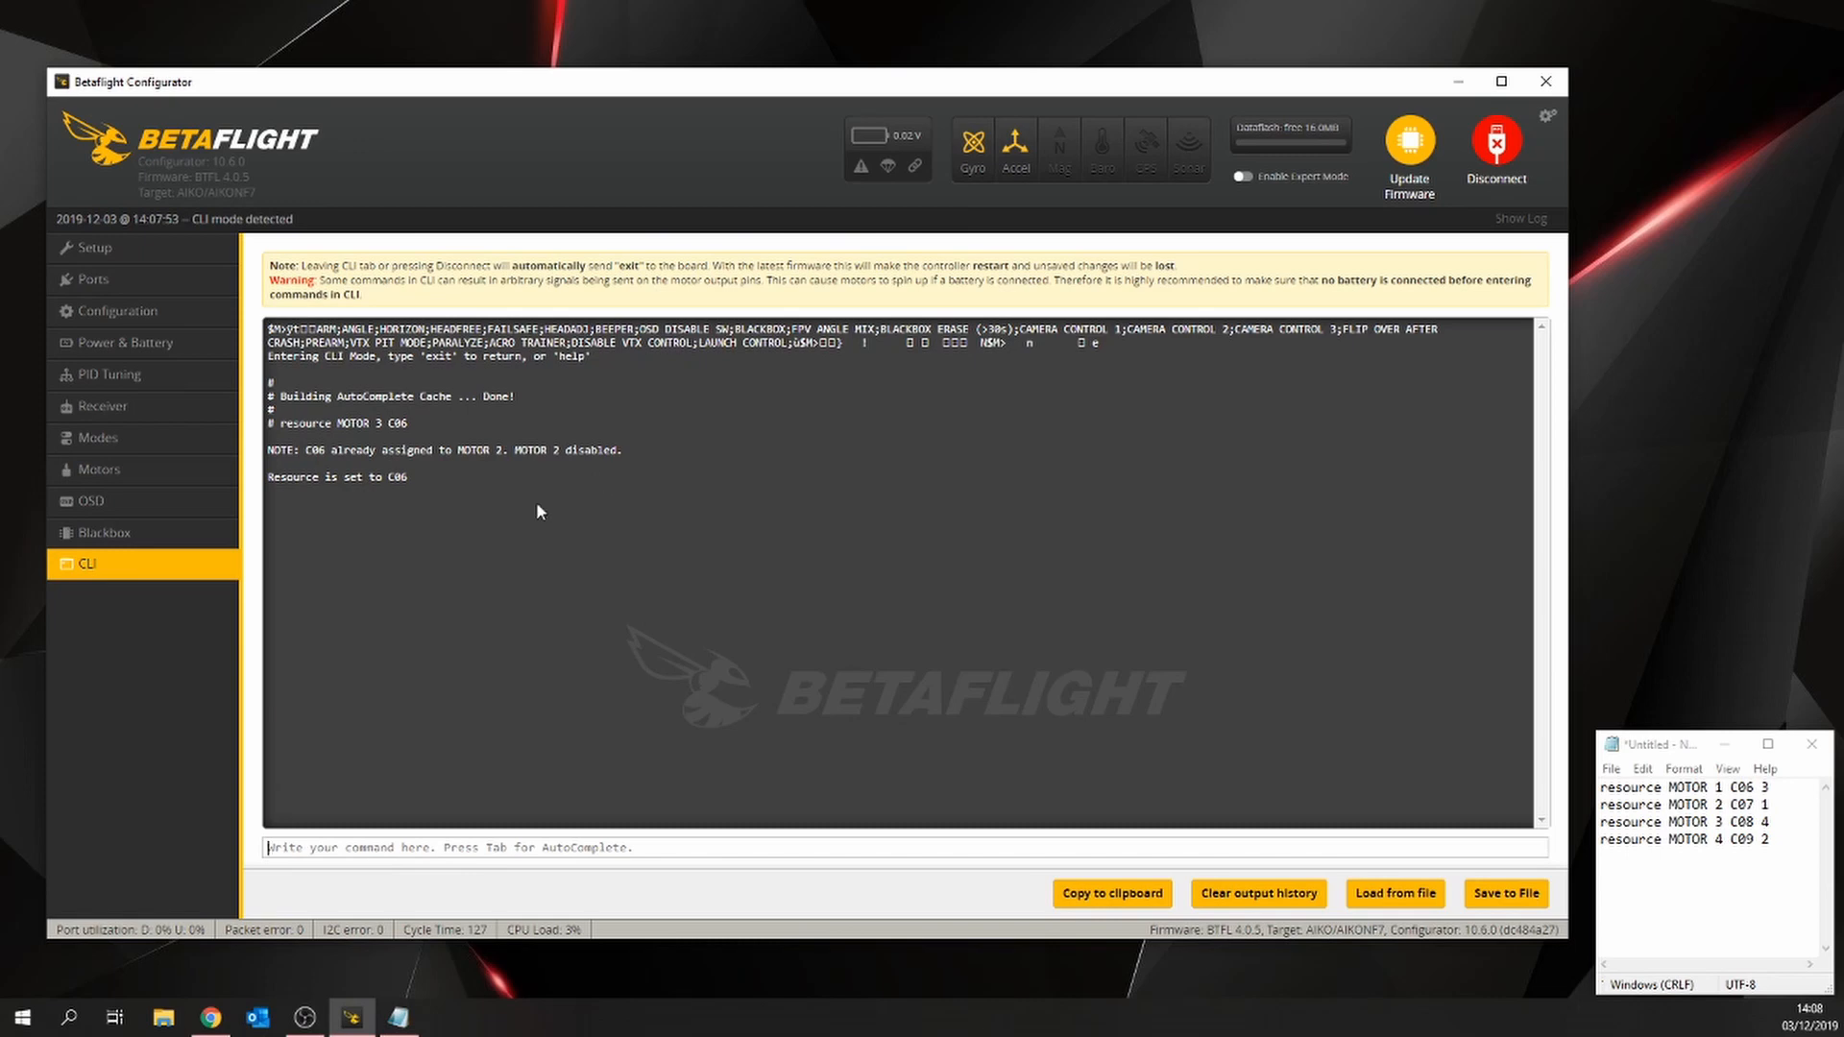
Step: Assign pin C07 to motor 1 with the CLI command "resource MOTOR 1 C07"
{"action": "type", "text": "resource MOTOR 1"}
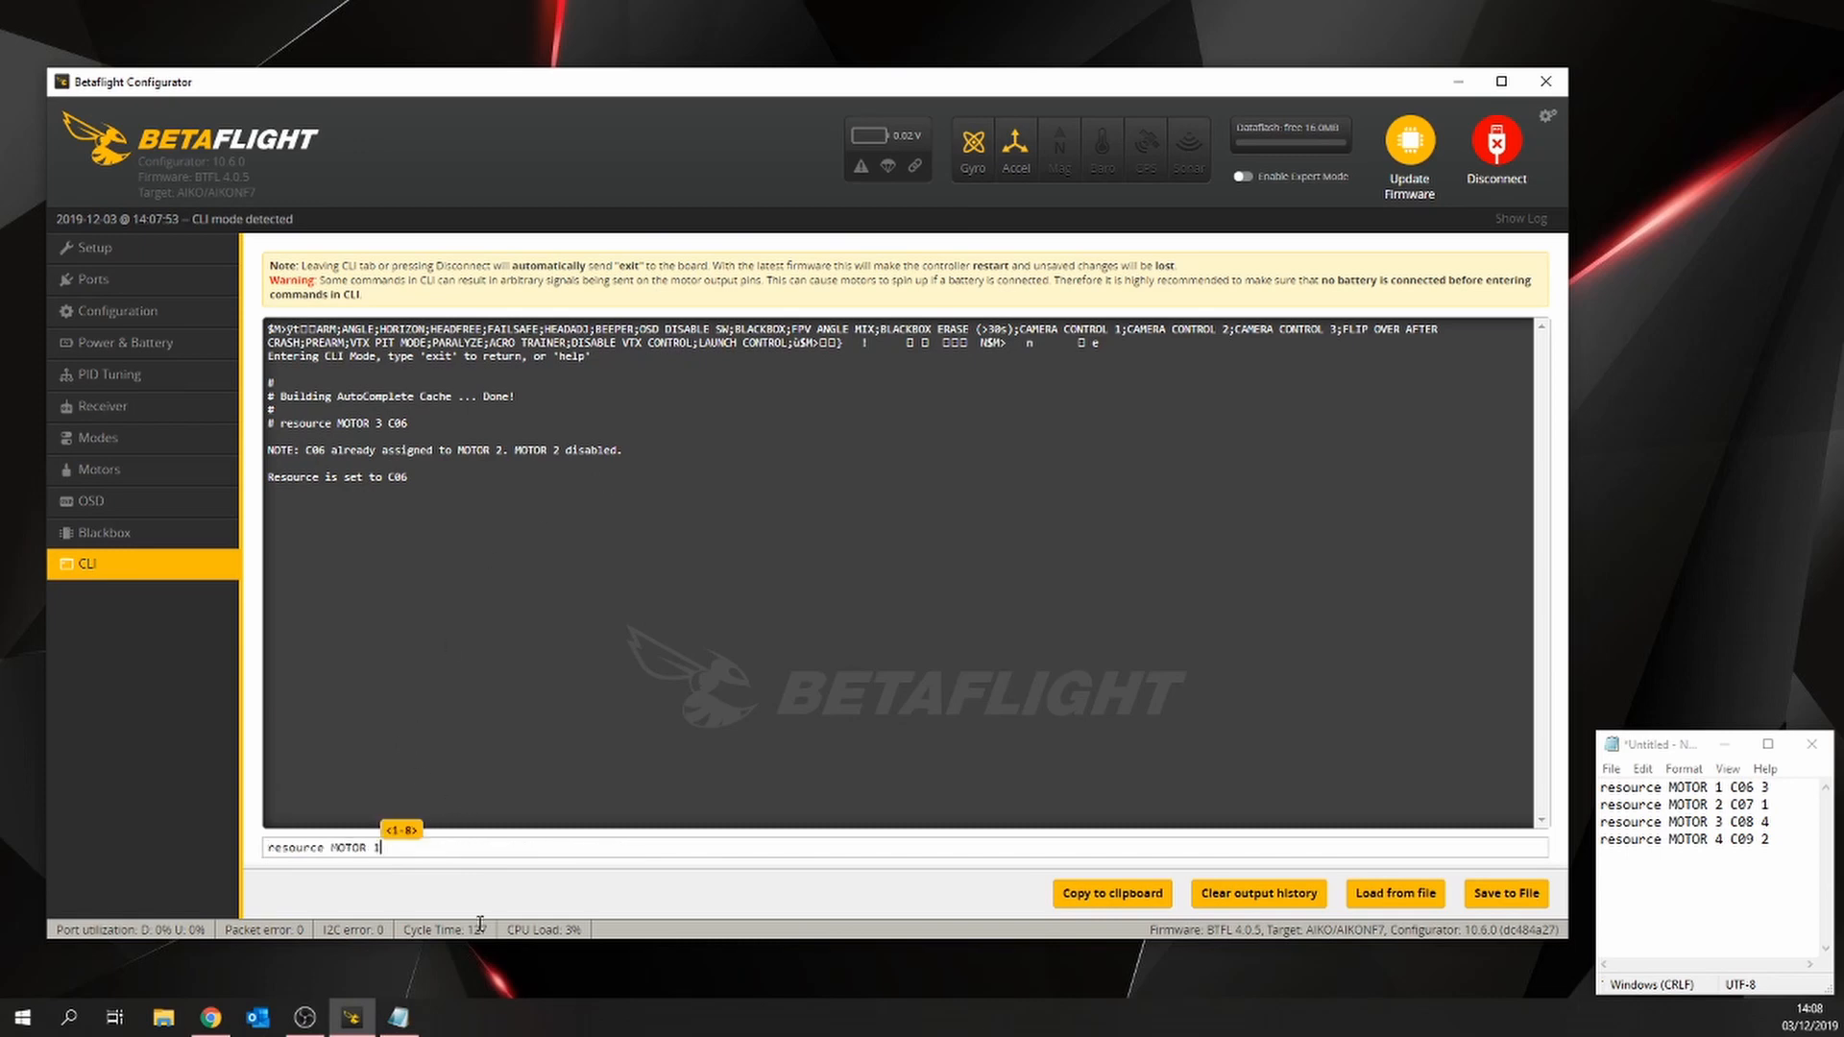
{"action": "key", "text": "BackSpace"}
{"action": "type", "text": "1"}
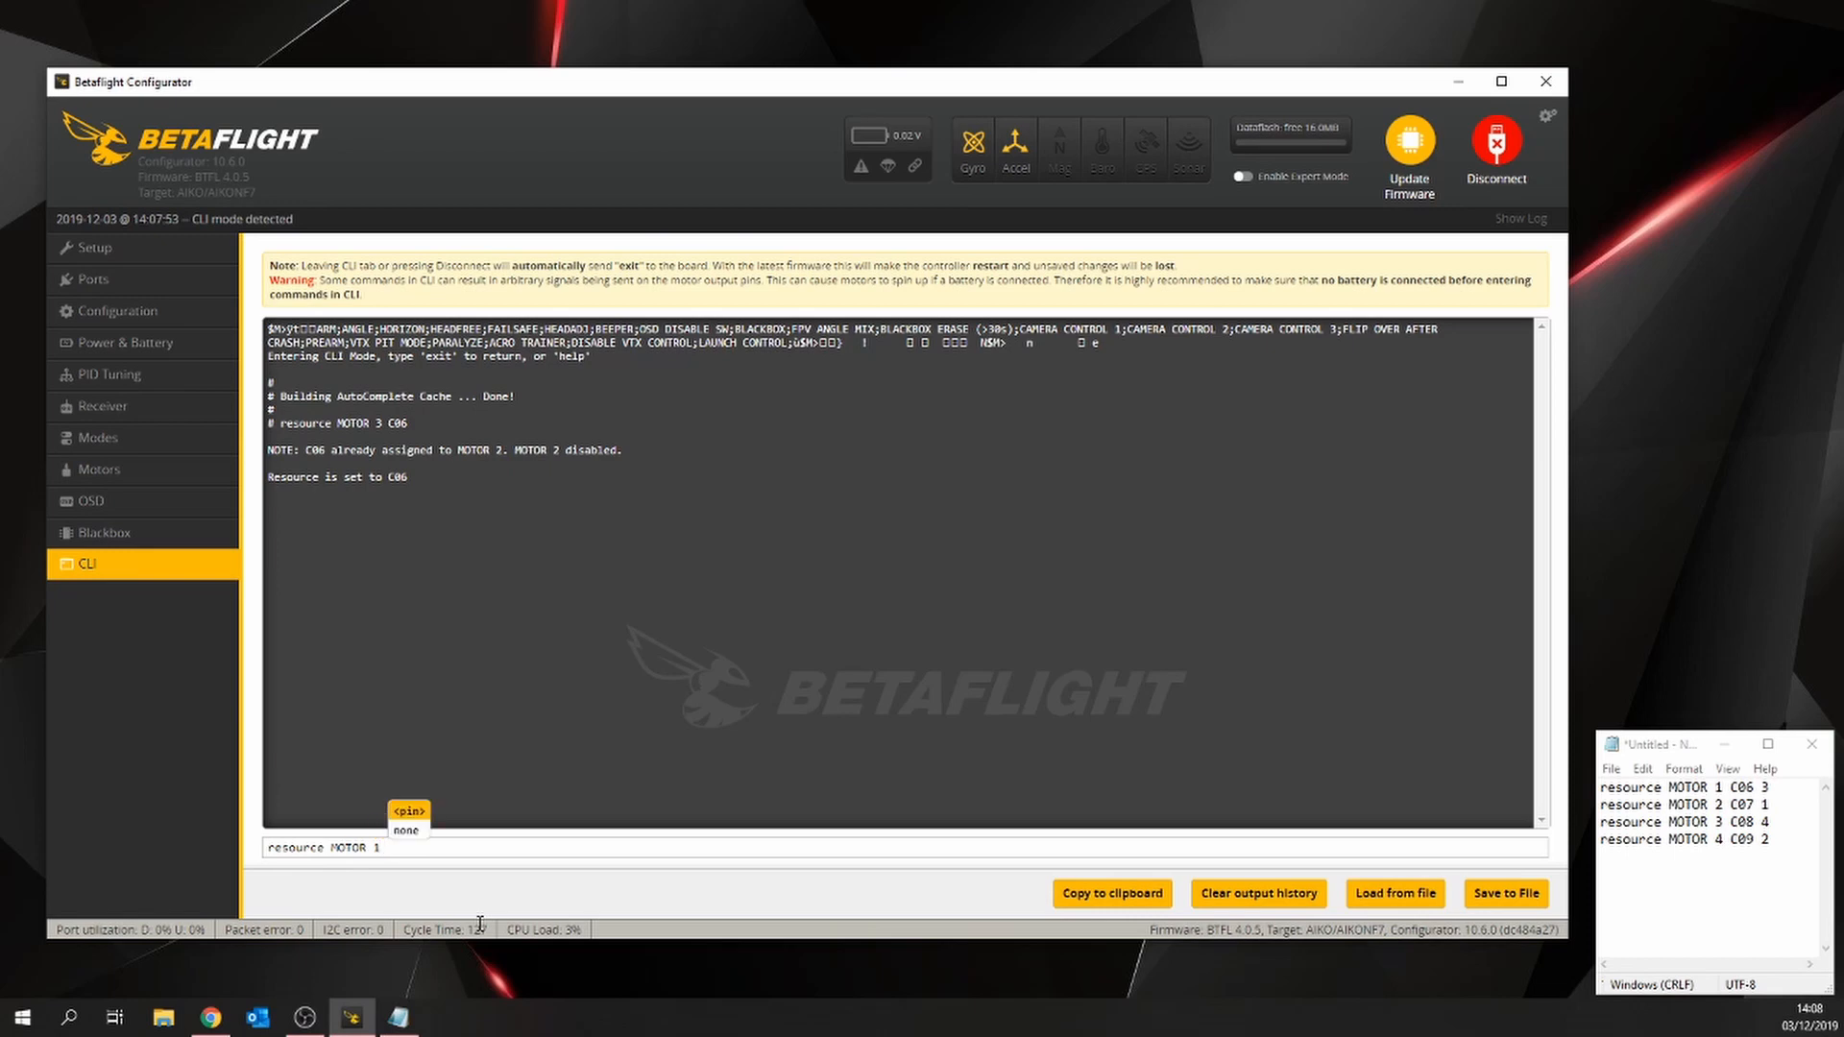
{"action": "type", "text": " C"}
{"action": "type", "text": "07"}
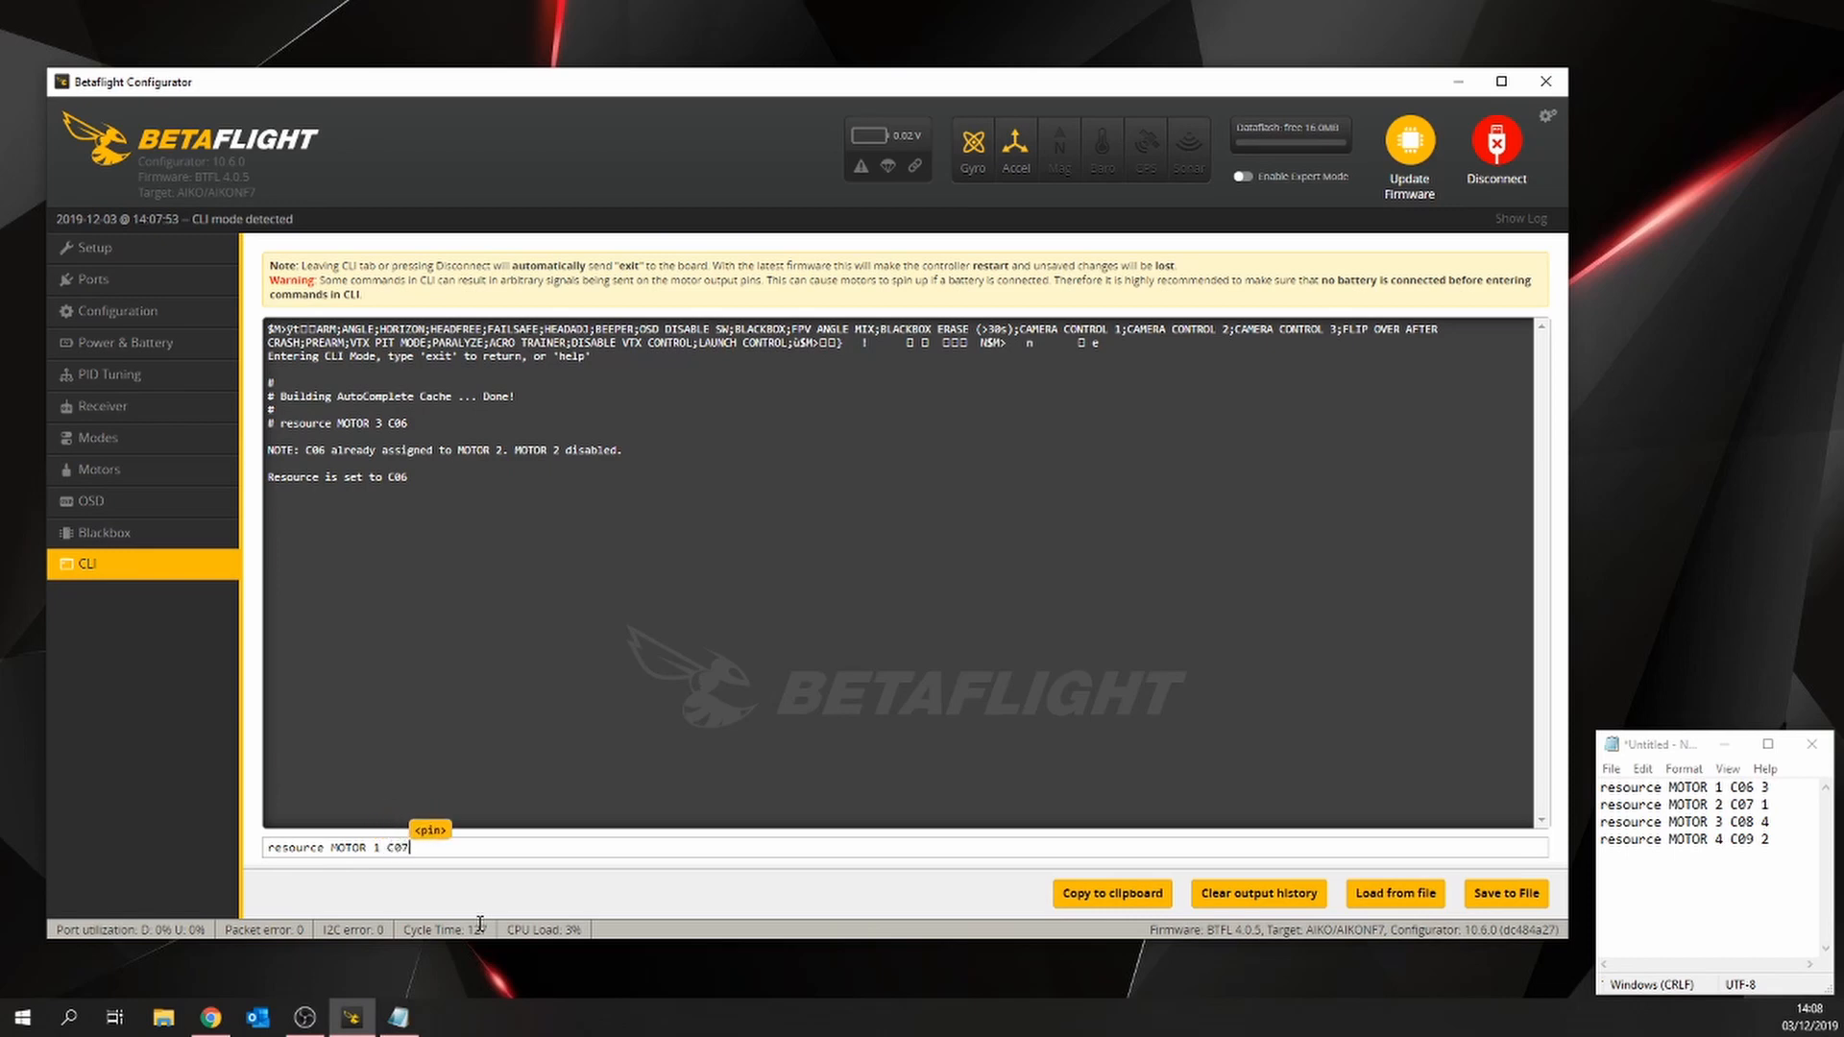
{"action": "key", "text": "Return"}
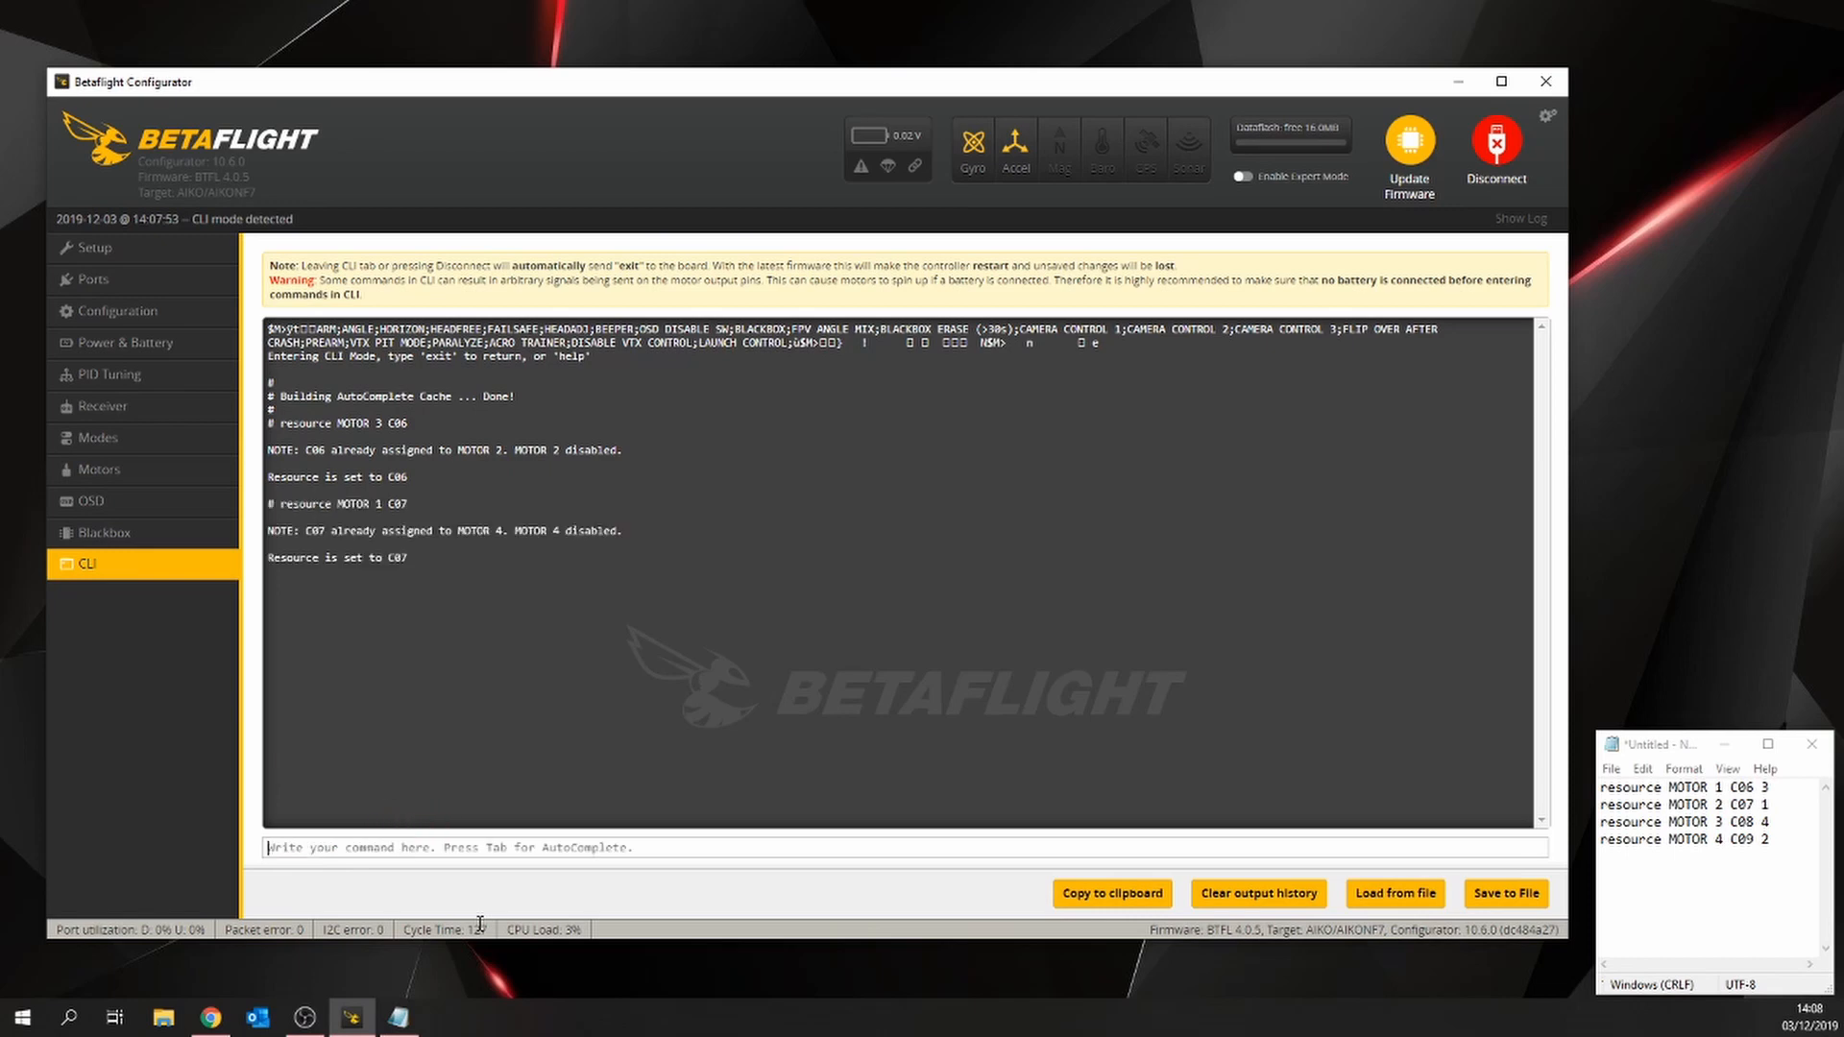
Step: Assign pin C08 to motor 4 with the CLI command "resource MOTOR 4 C08"
{"action": "type", "text": "resource MOTOR 1"}
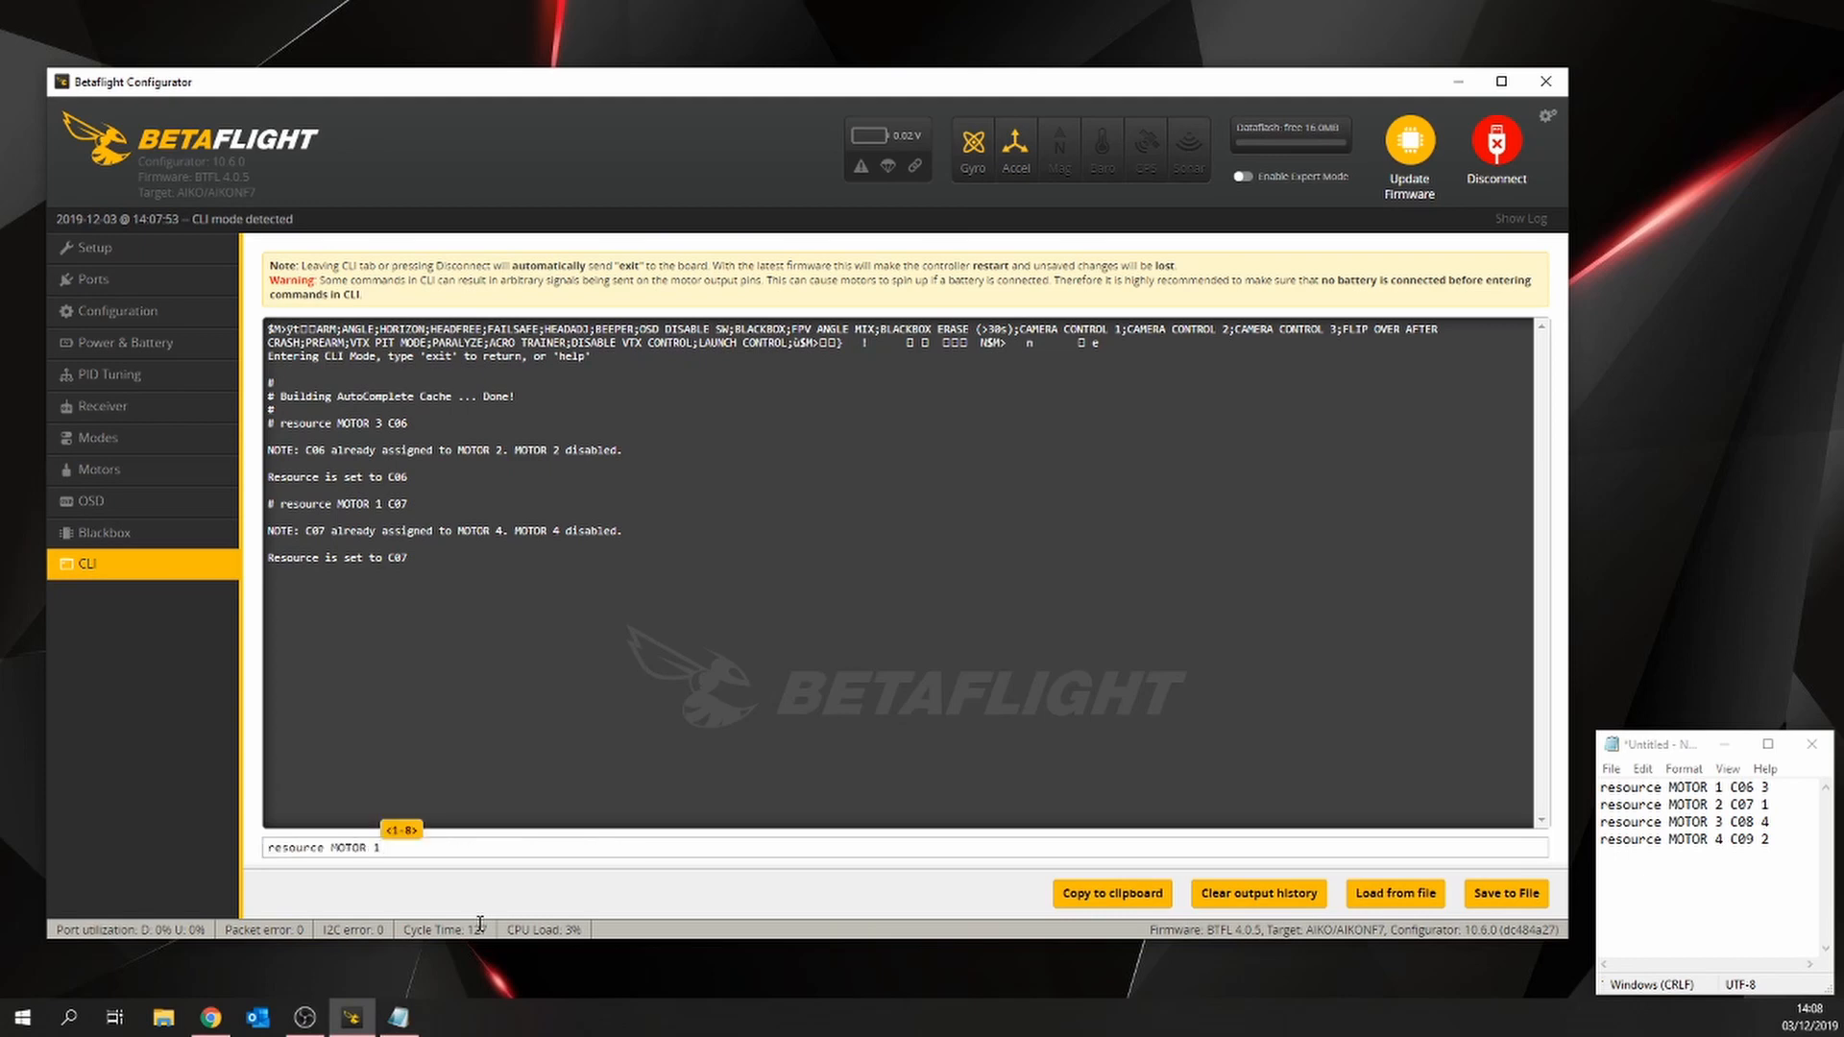
{"action": "key", "text": "BackSpace"}
{"action": "type", "text": "4 "}
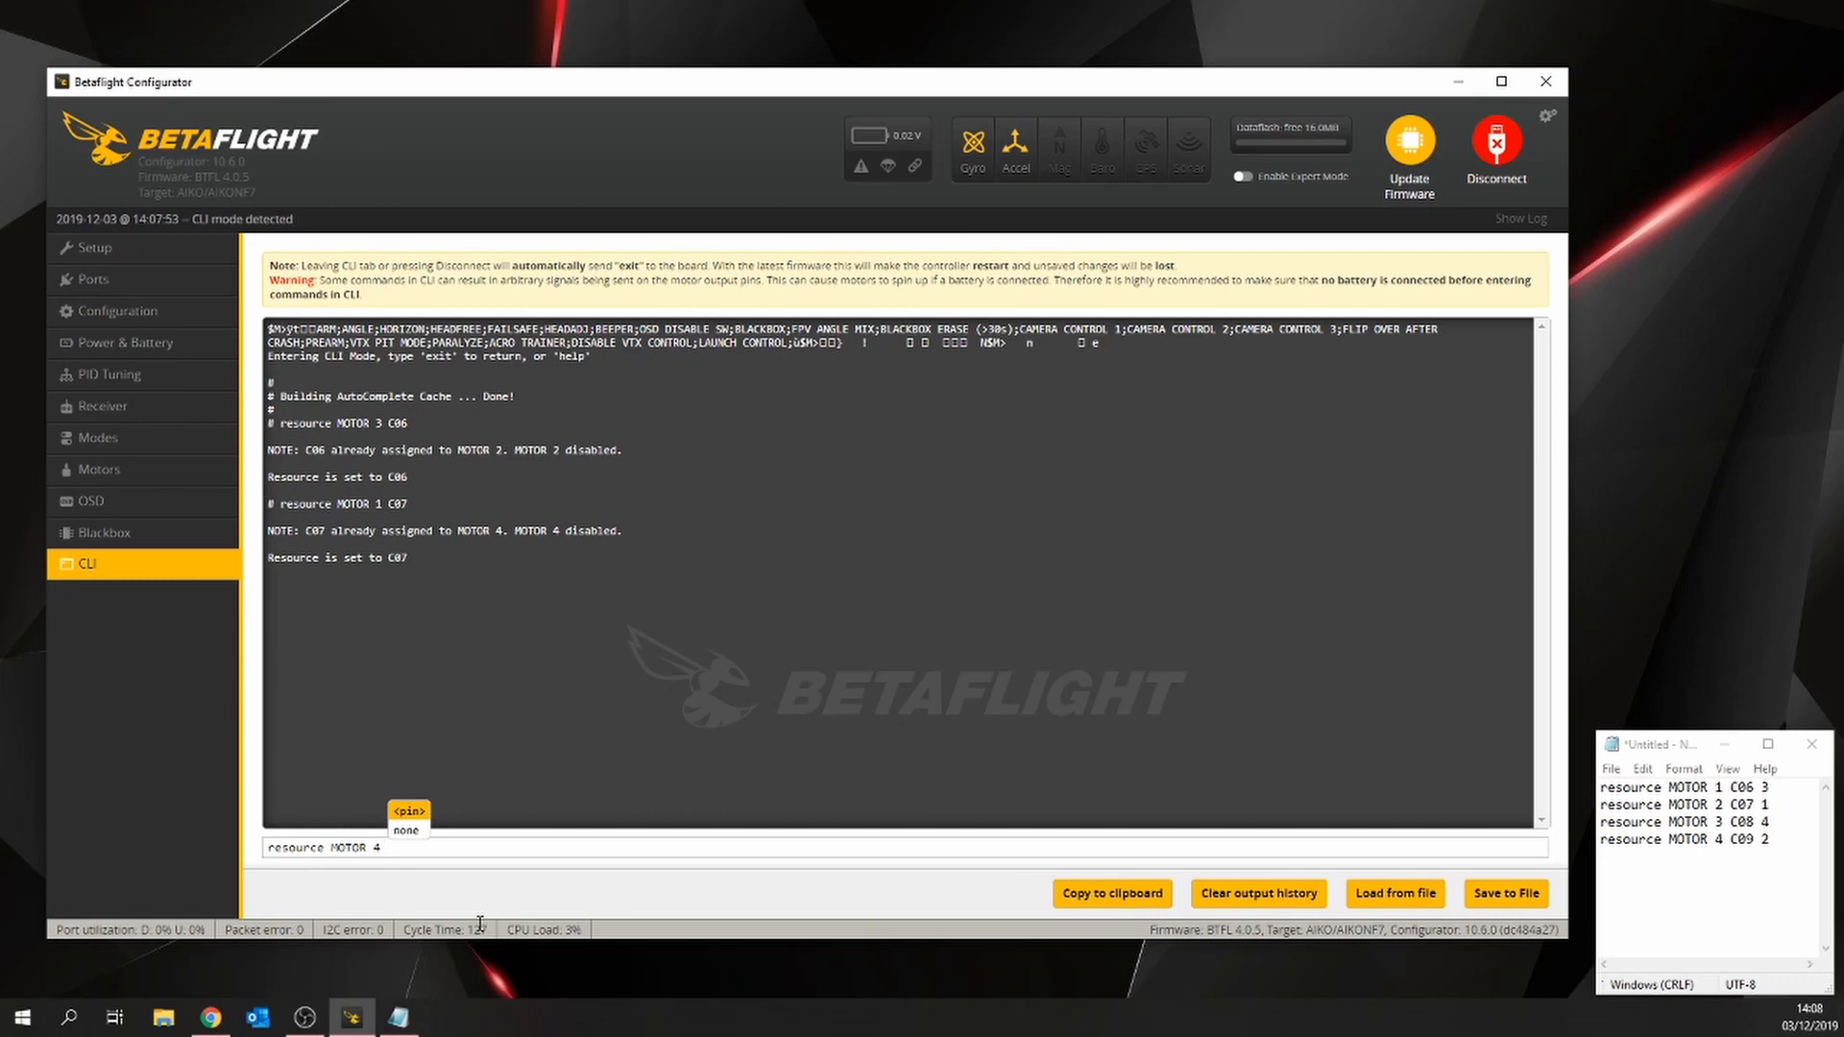
{"action": "type", "text": "08"}
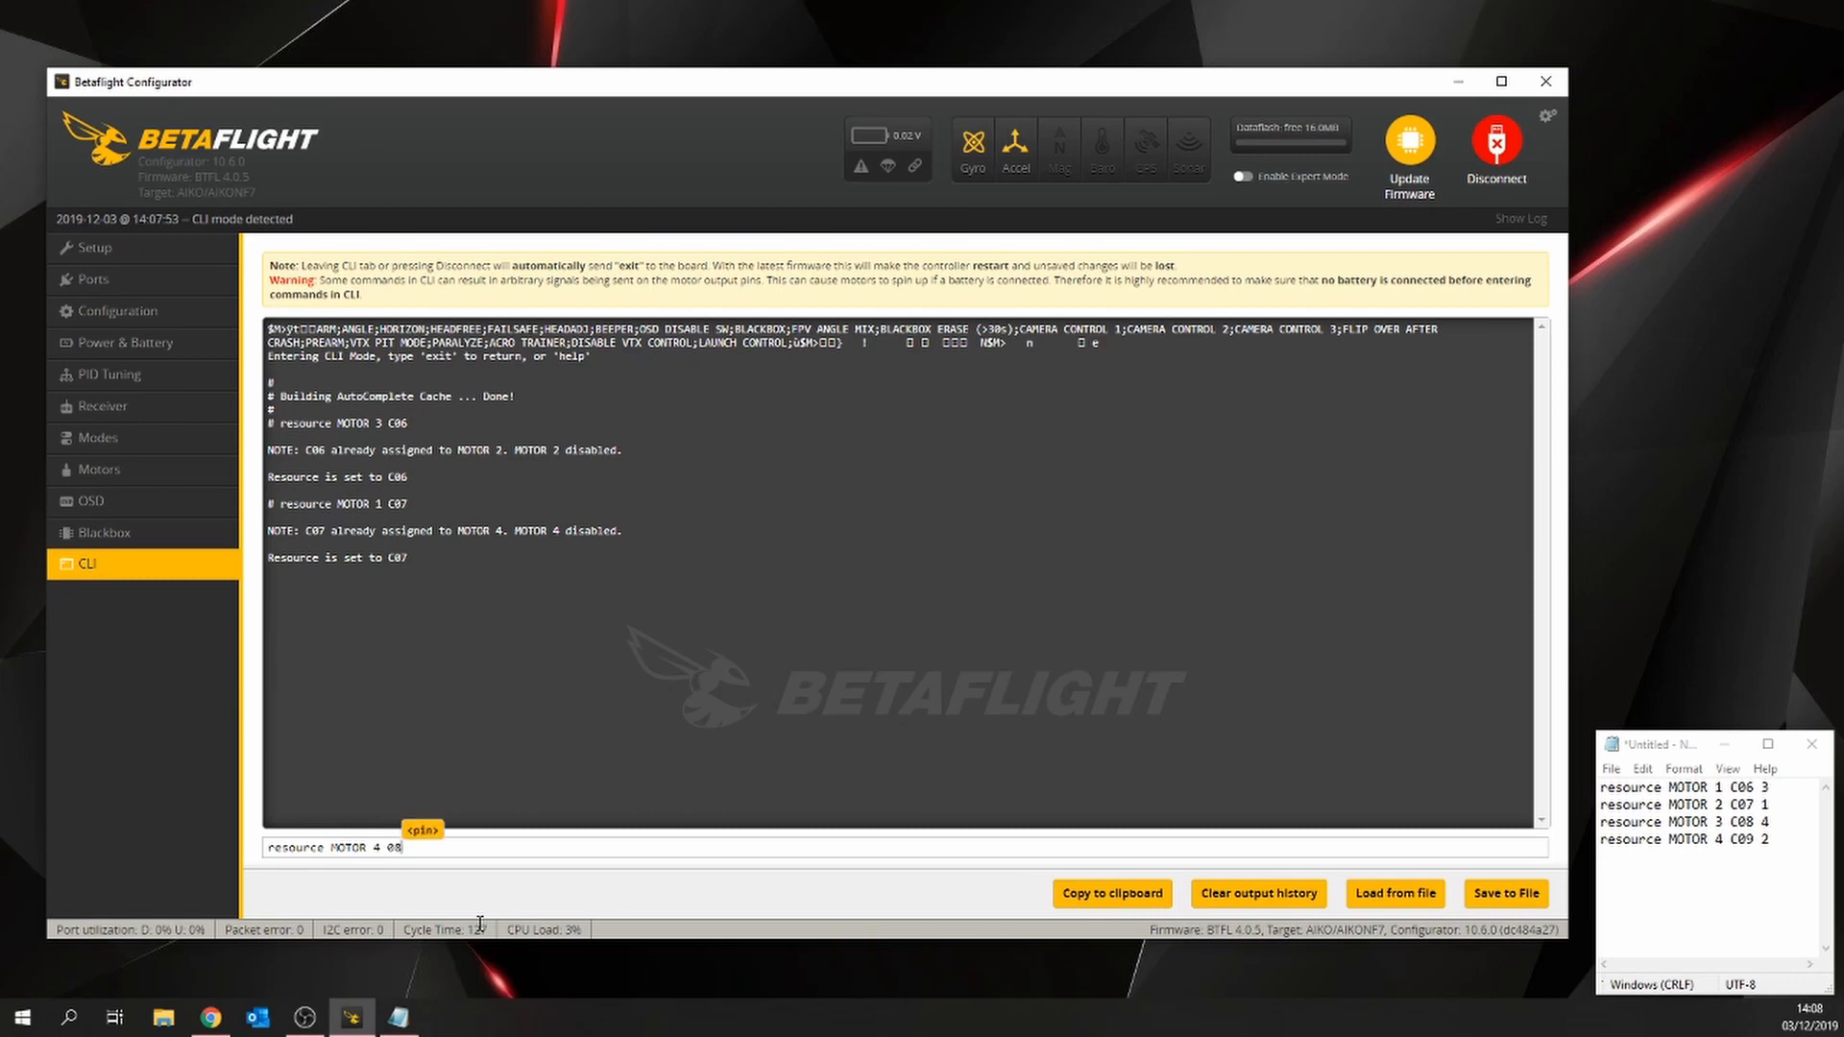
{"action": "key", "text": "Left"}
{"action": "type", "text": "C"}
{"action": "key", "text": "Return"}
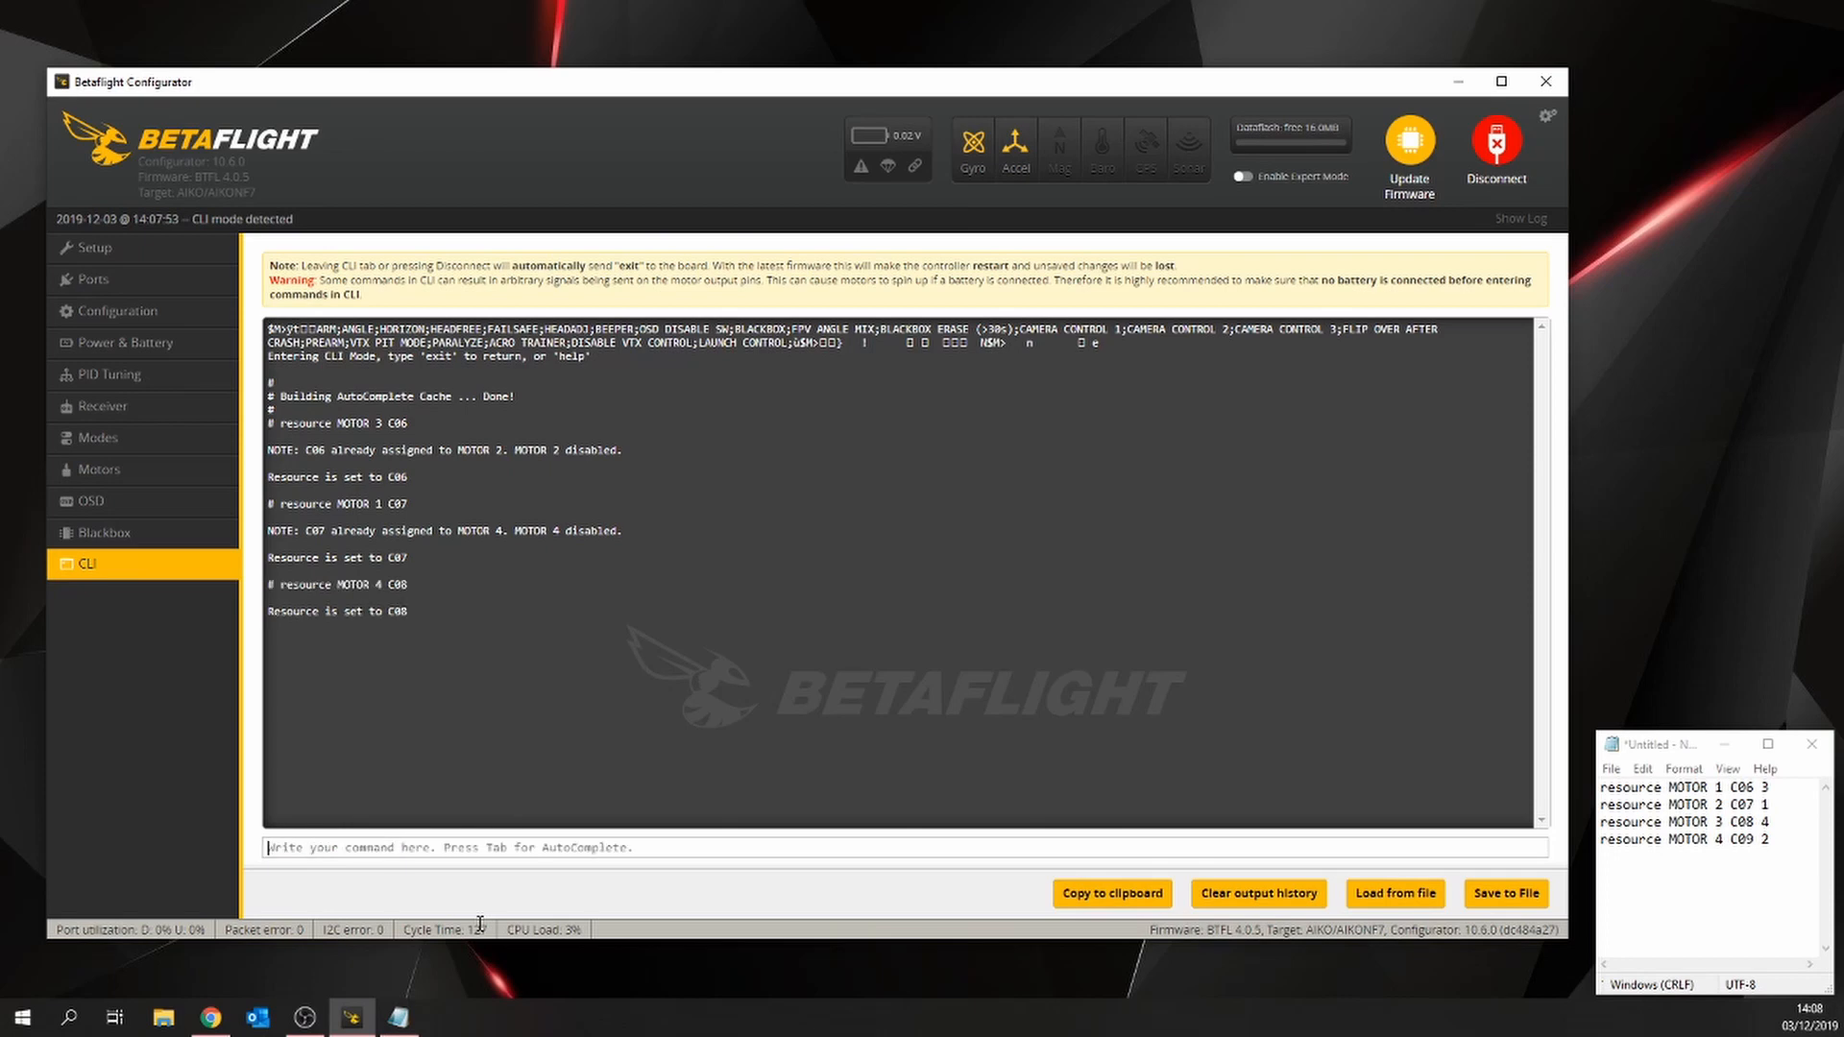
Step: Assign pin C09 to motor 2 with "resource MOTOR 2 C09" and run "save" to store the new motor mapping
{"action": "type", "text": "resource MOTOR "}
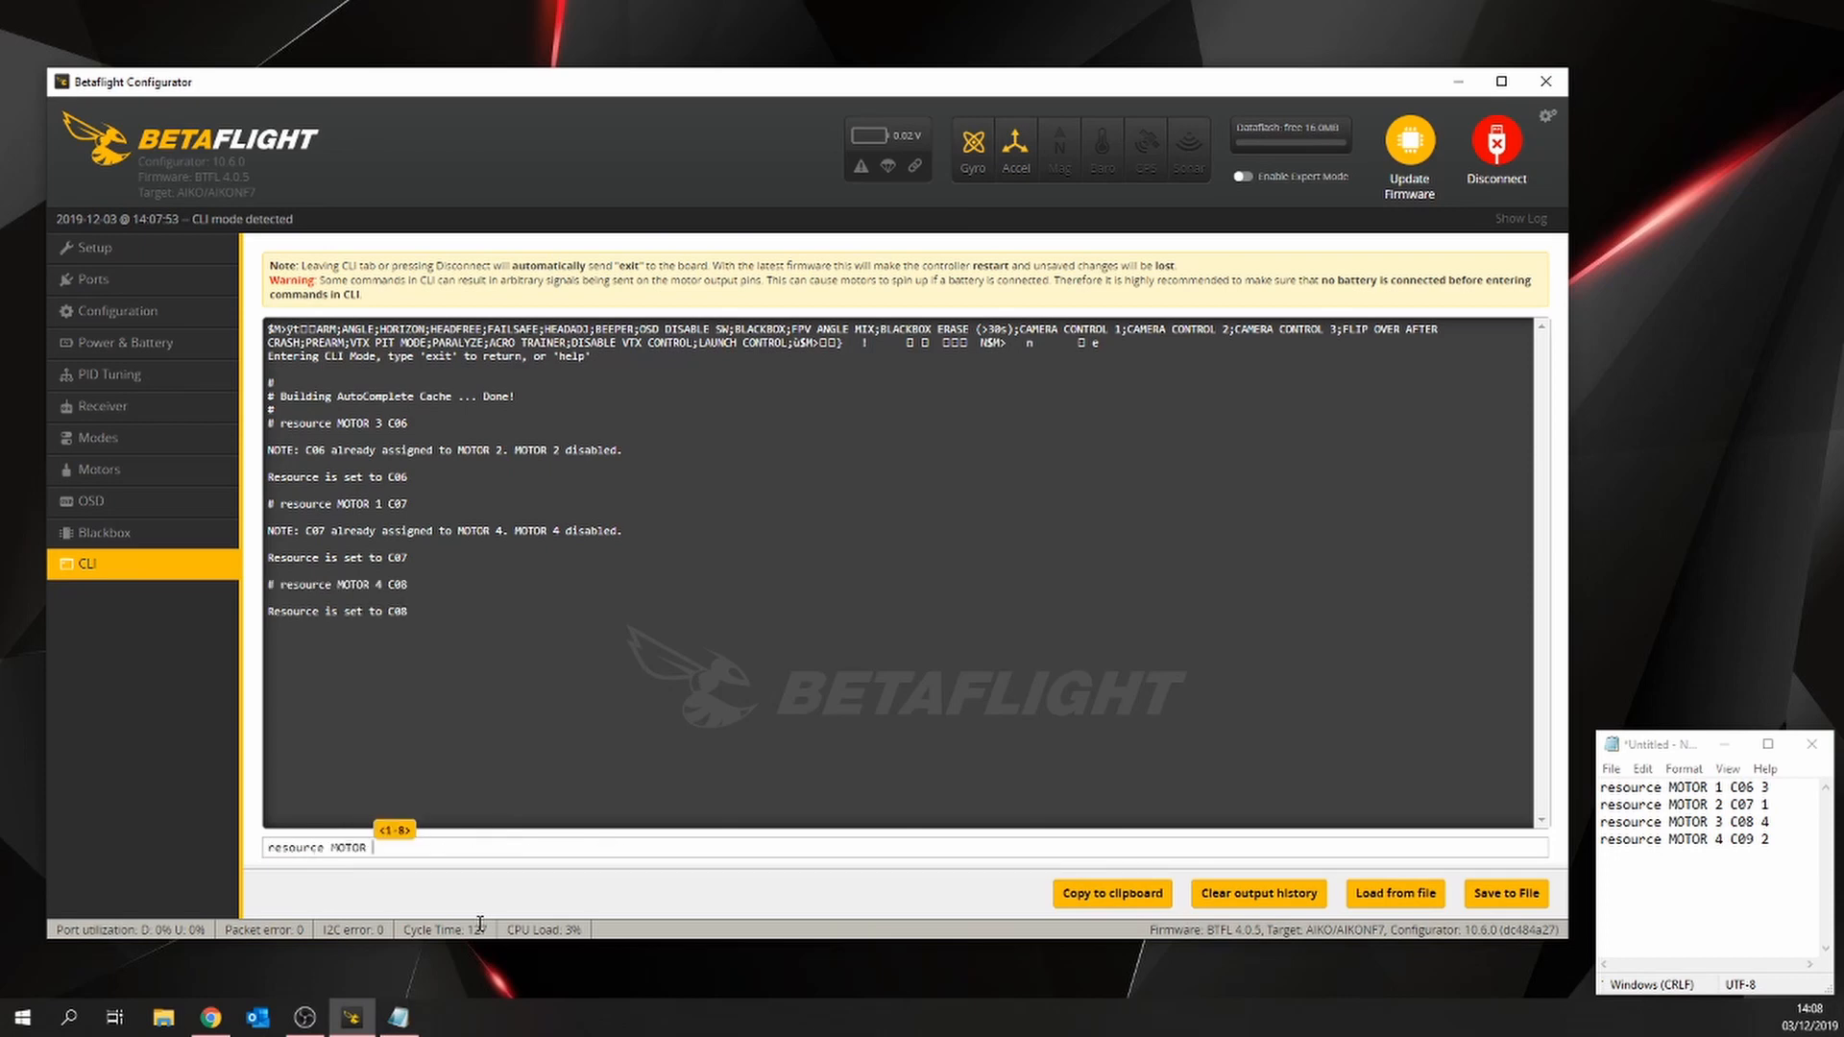
{"action": "type", "text": "2 "}
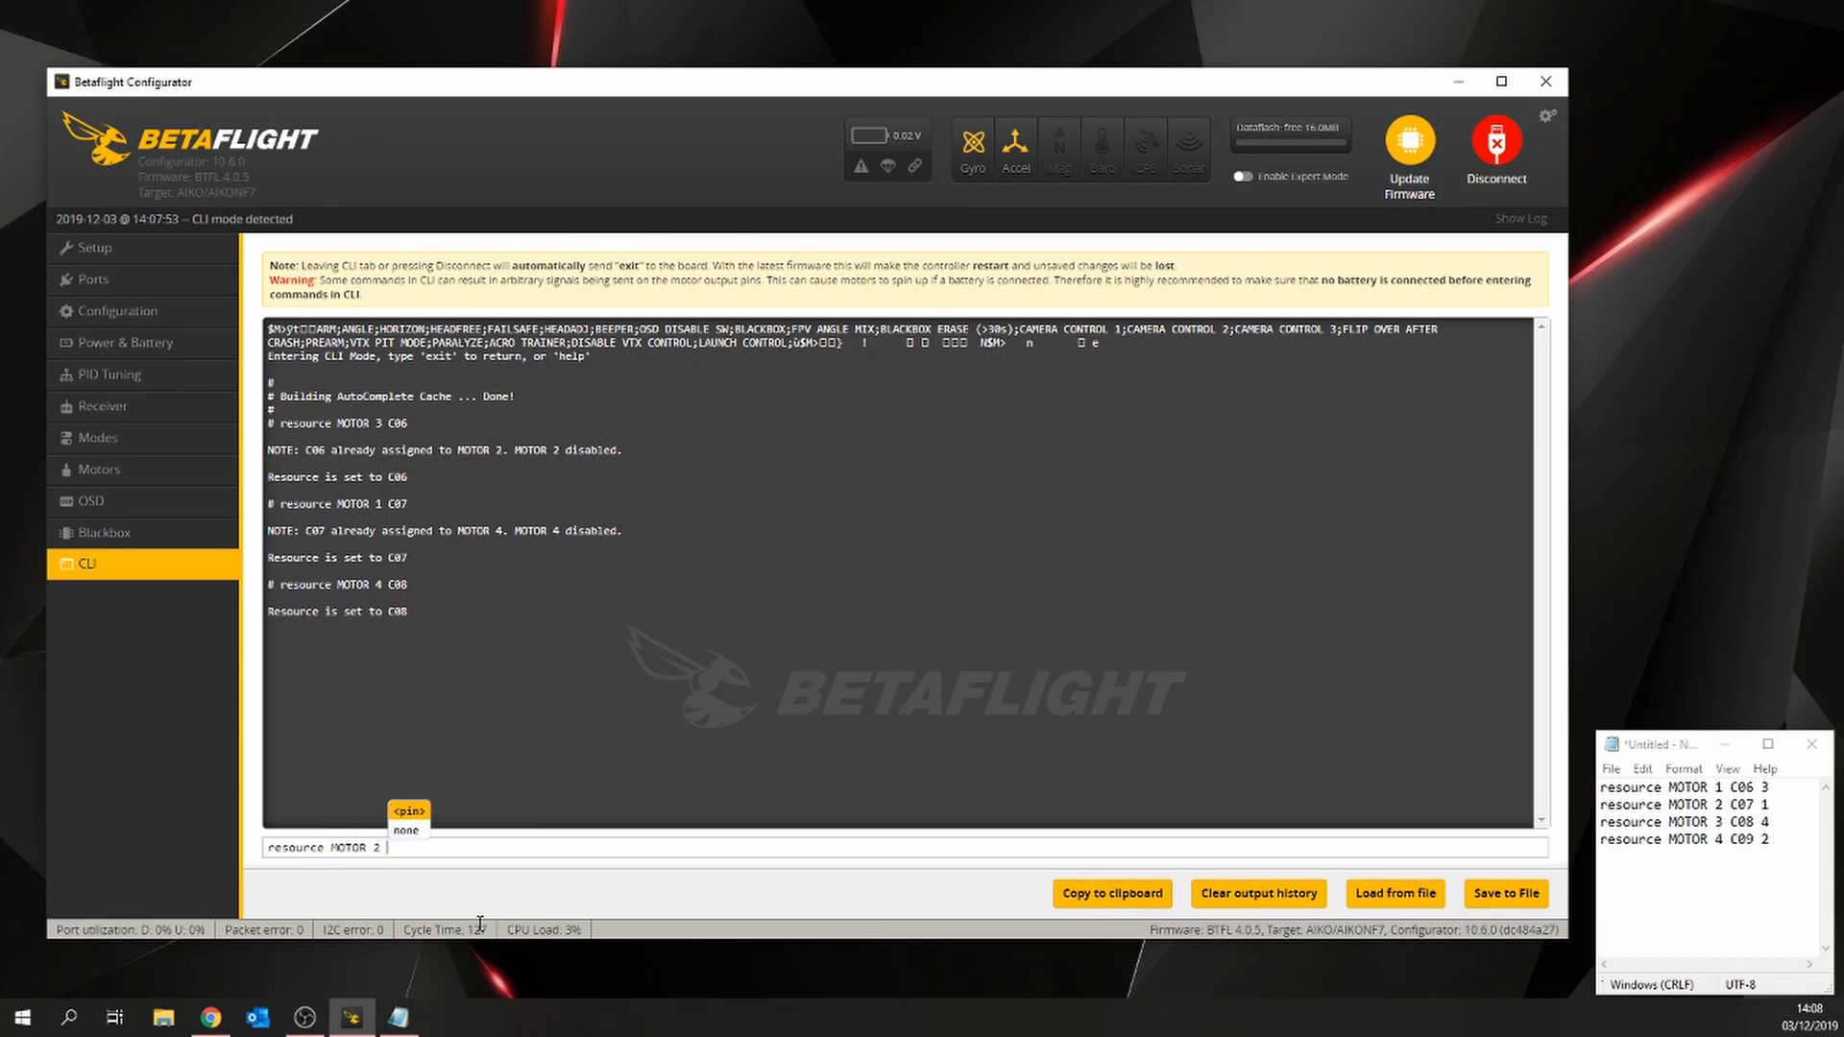
{"action": "type", "text": "C09"}
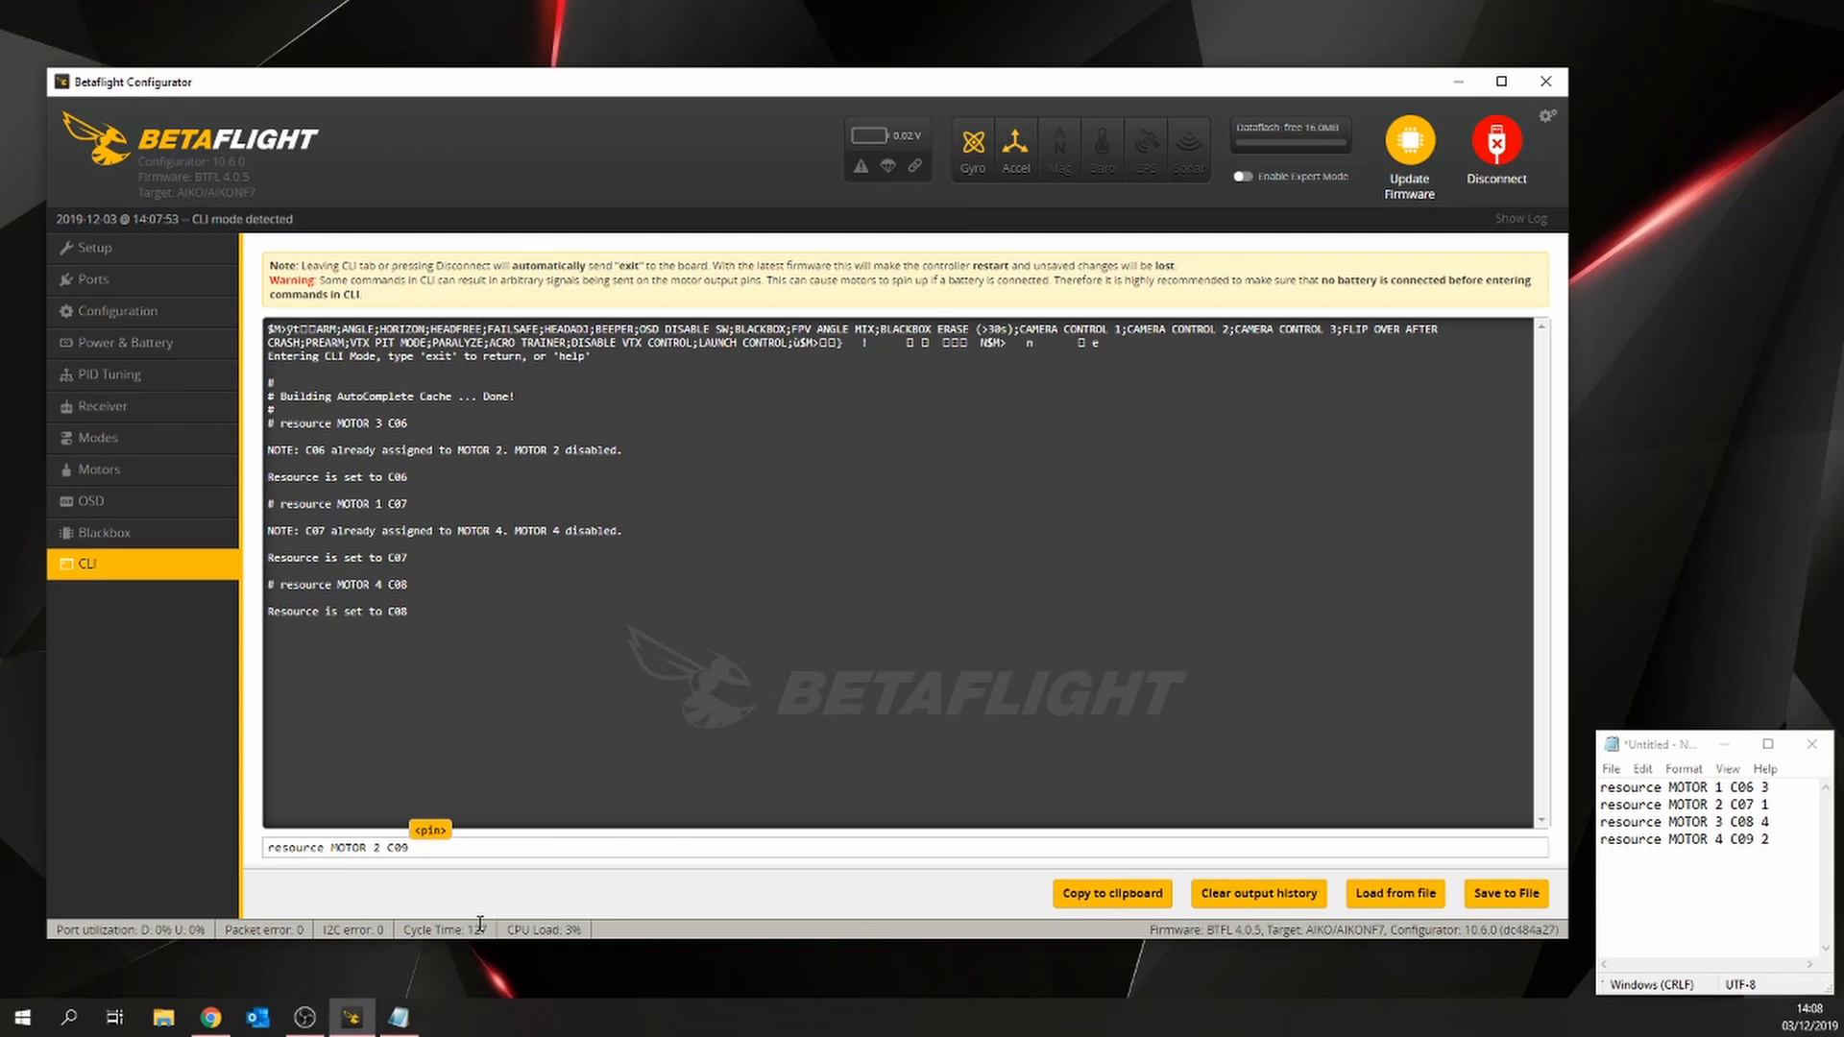
{"action": "key", "text": "Return"}
{"action": "type", "text": "save"}
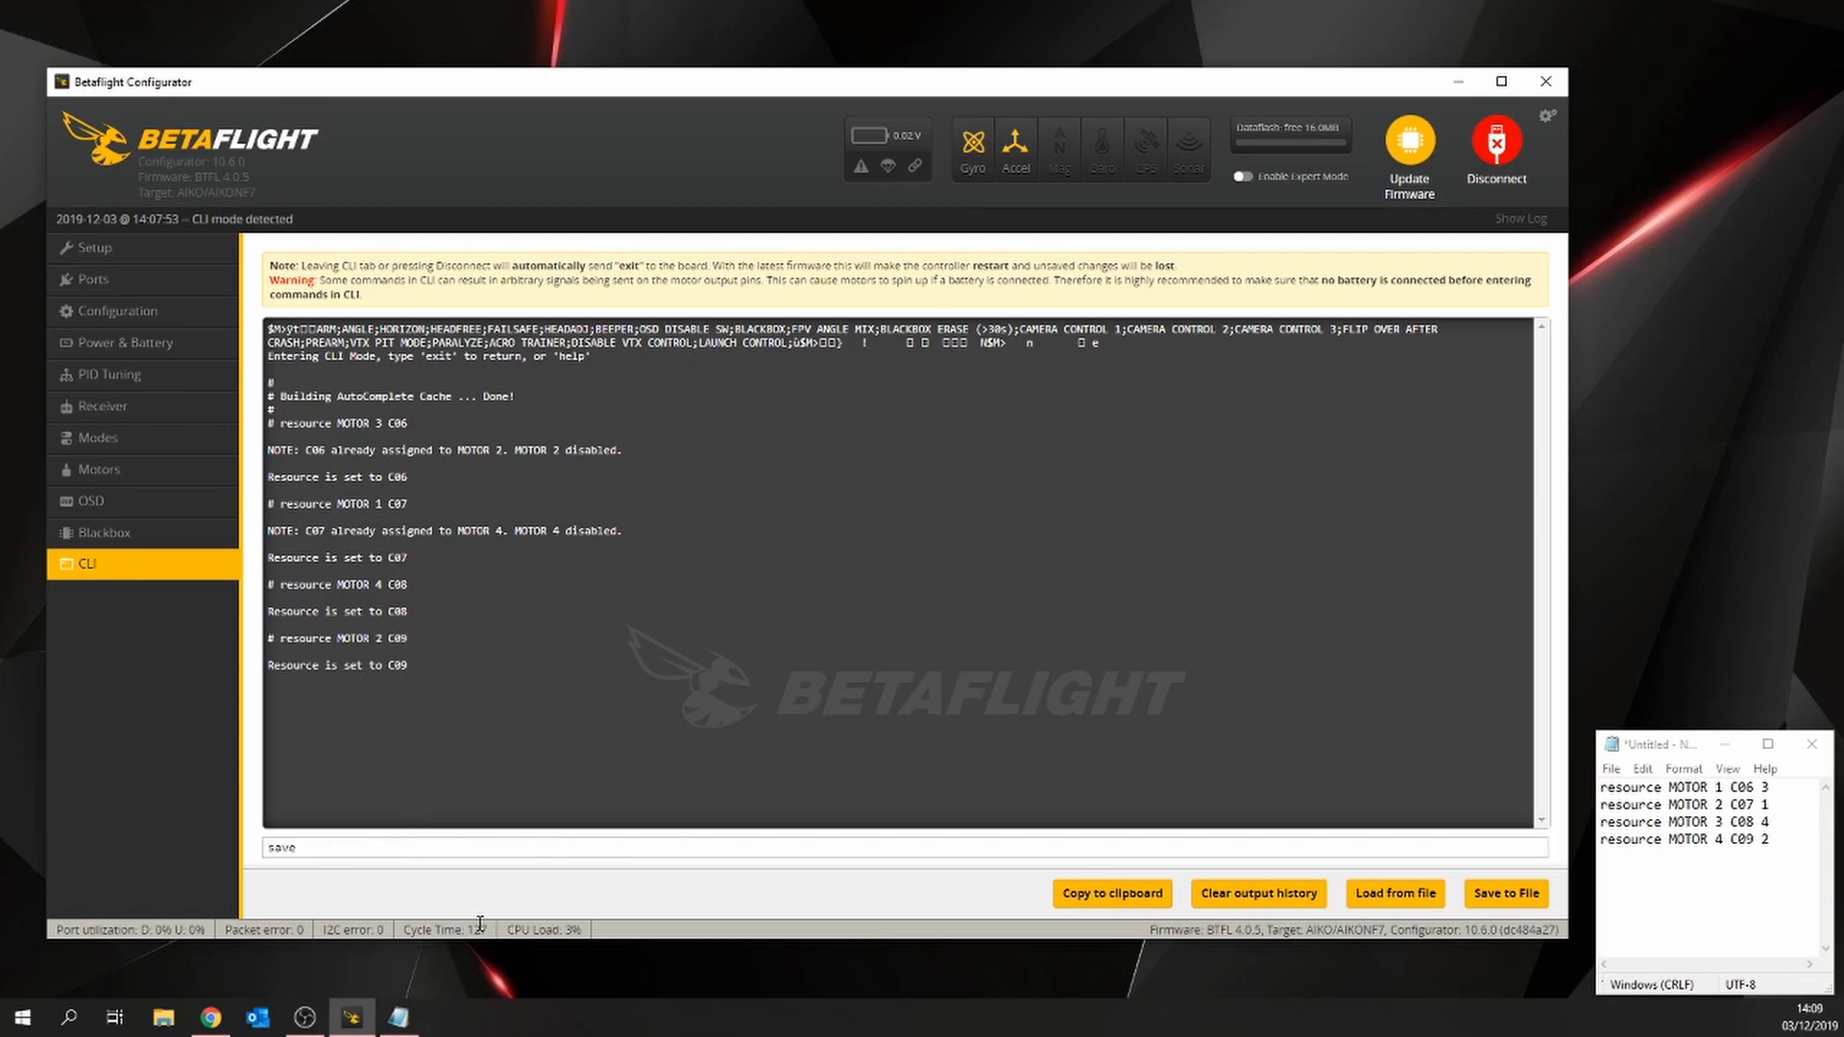
{"action": "key", "text": "Return"}
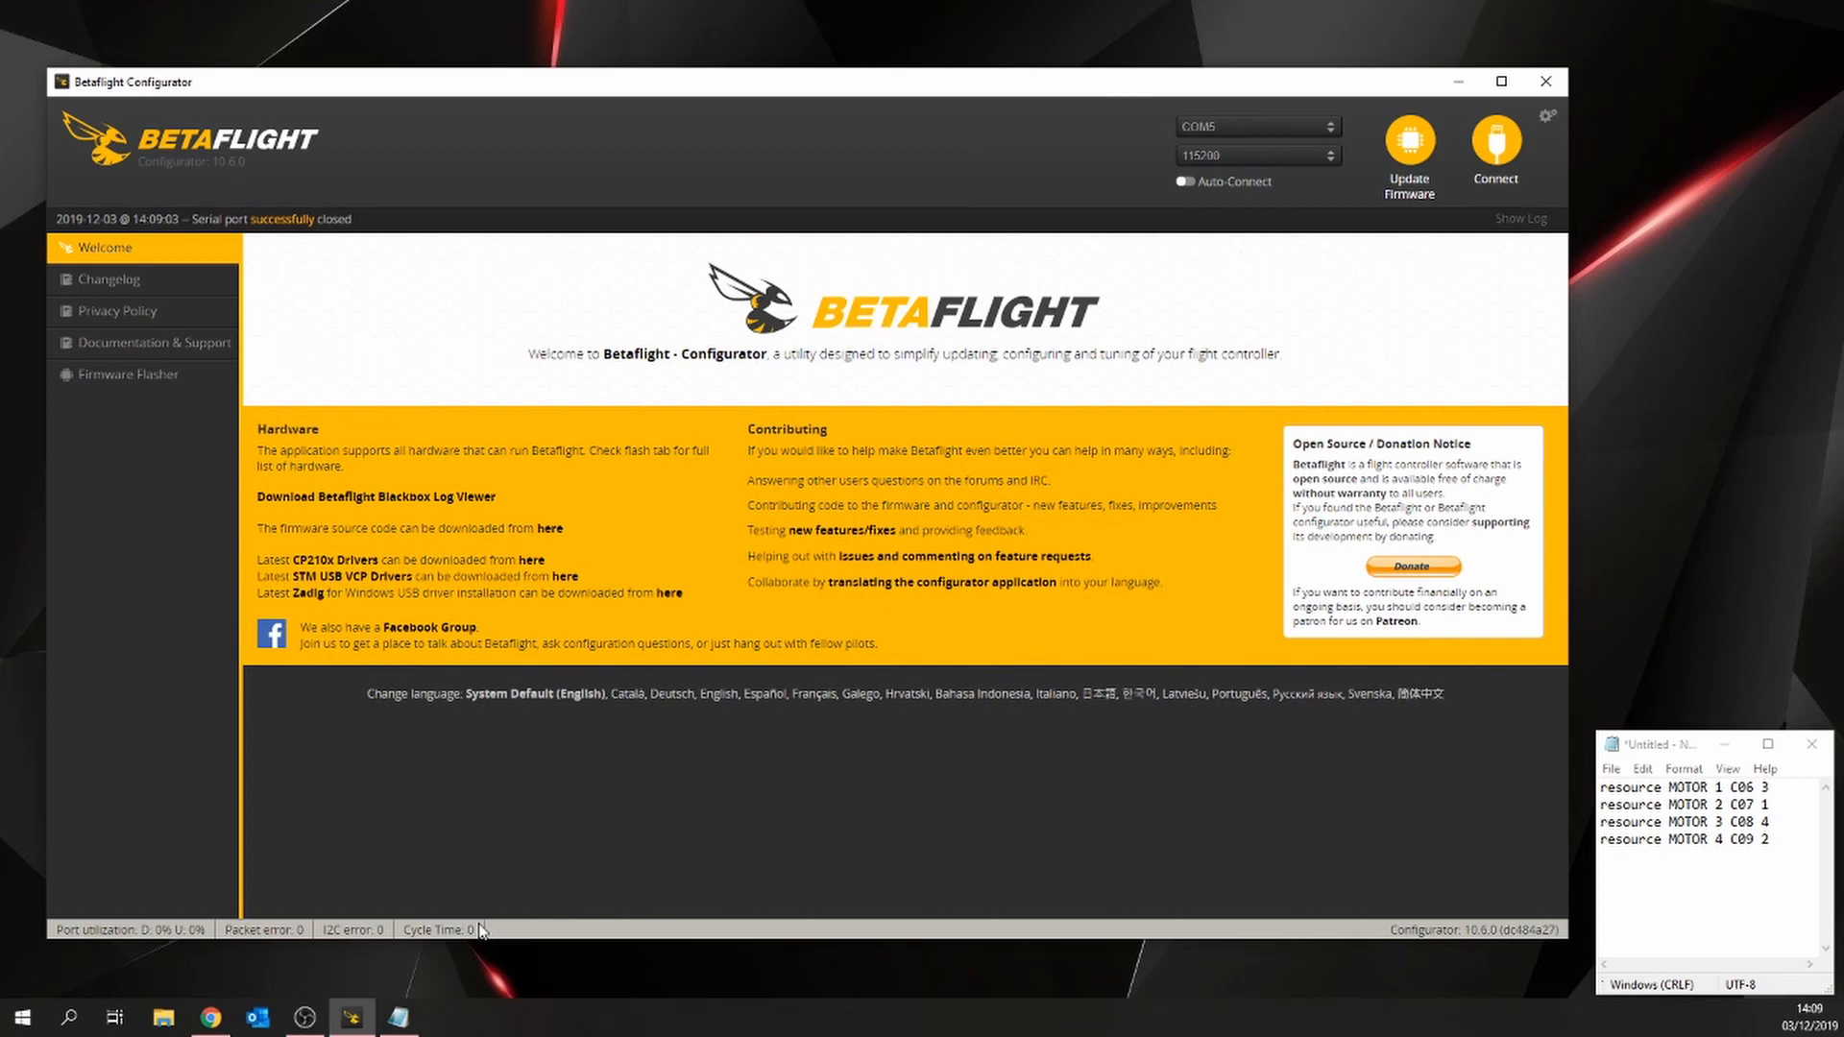
Step: Reconnect to the flight controller and enable motor test mode for the motors
{"action": "left_click", "coordinate": [1487, 158]}
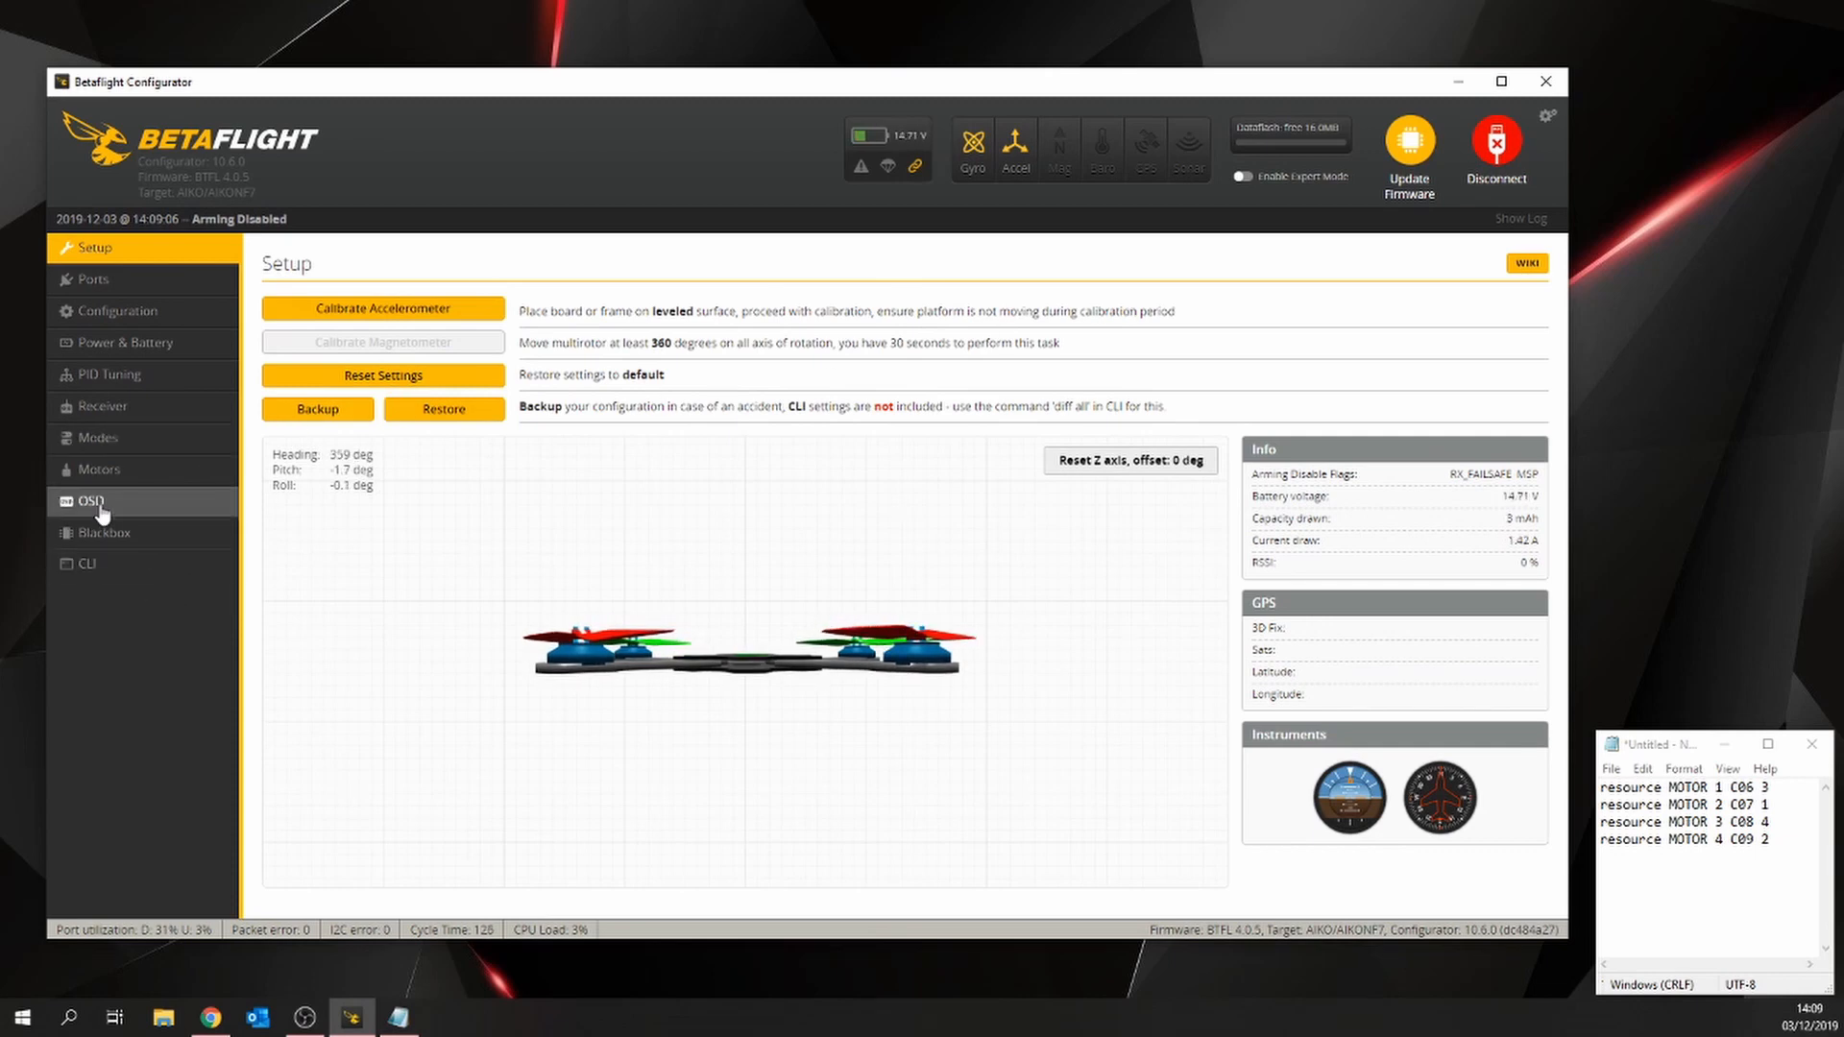
{"action": "left_click", "coordinate": [115, 470]}
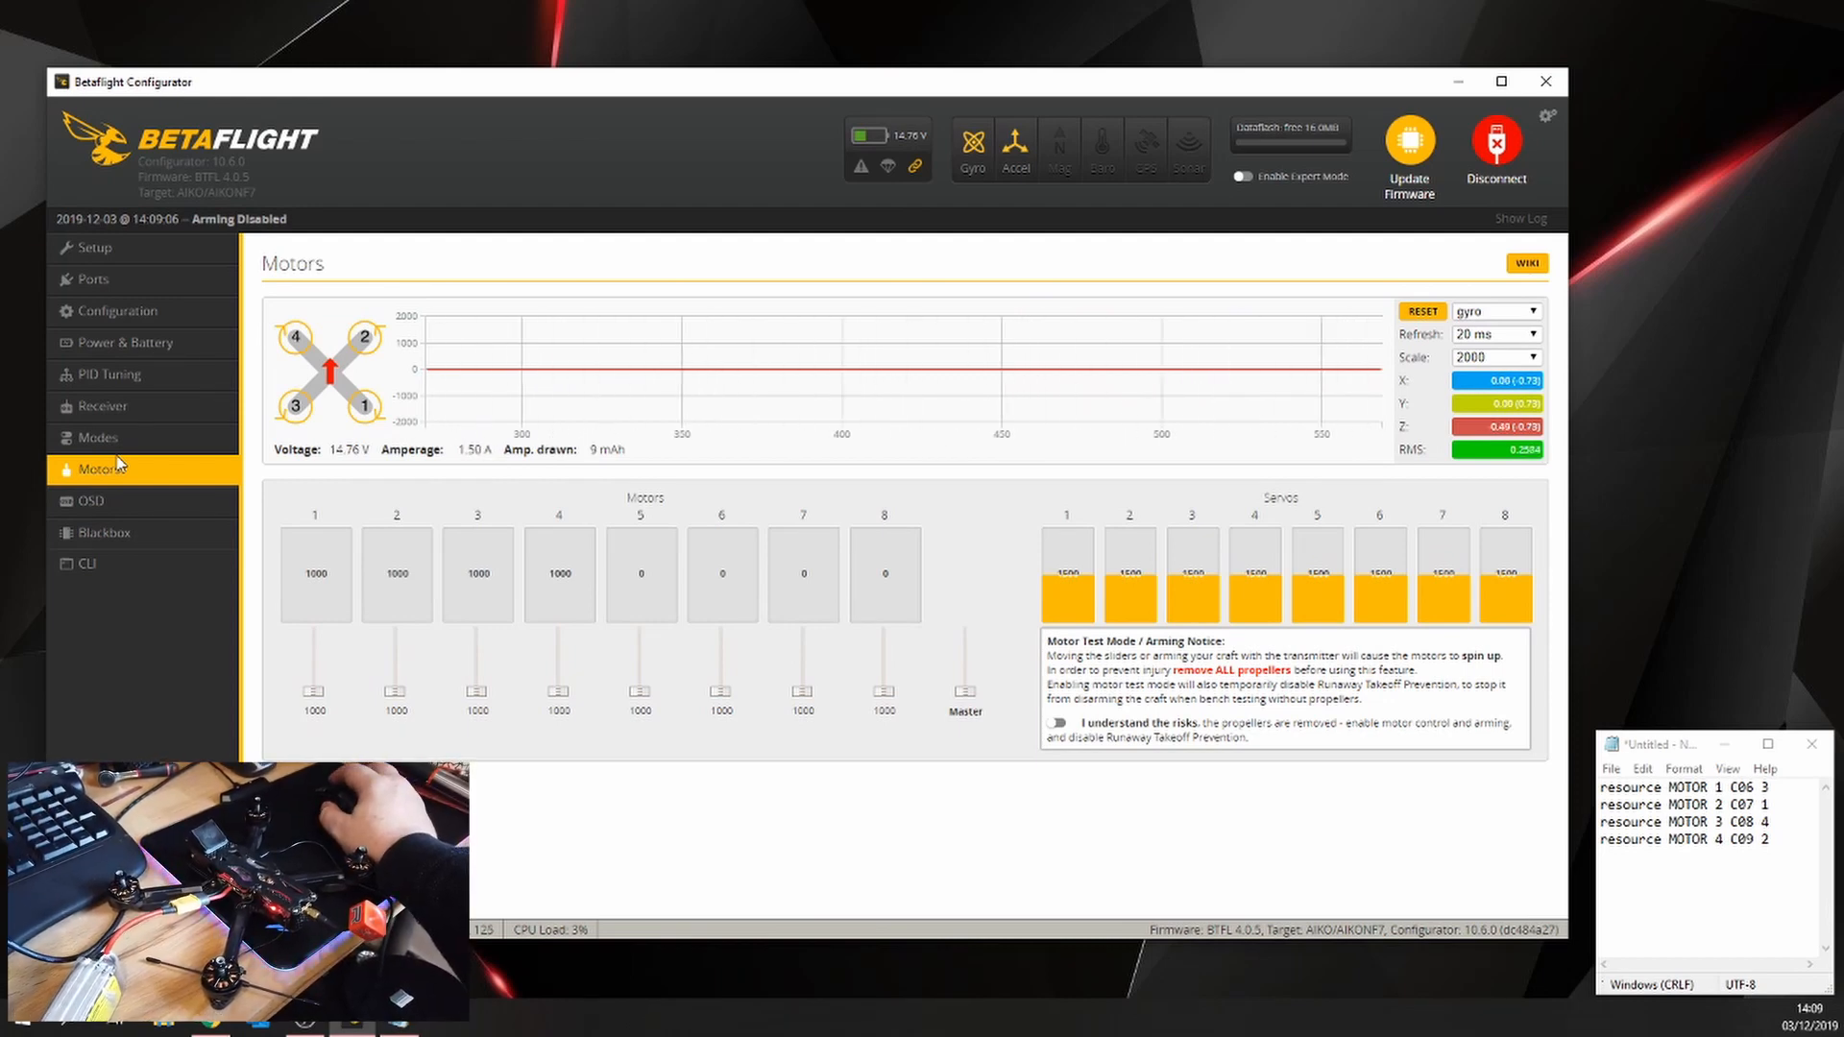
{"action": "left_click", "coordinate": [1058, 725]}
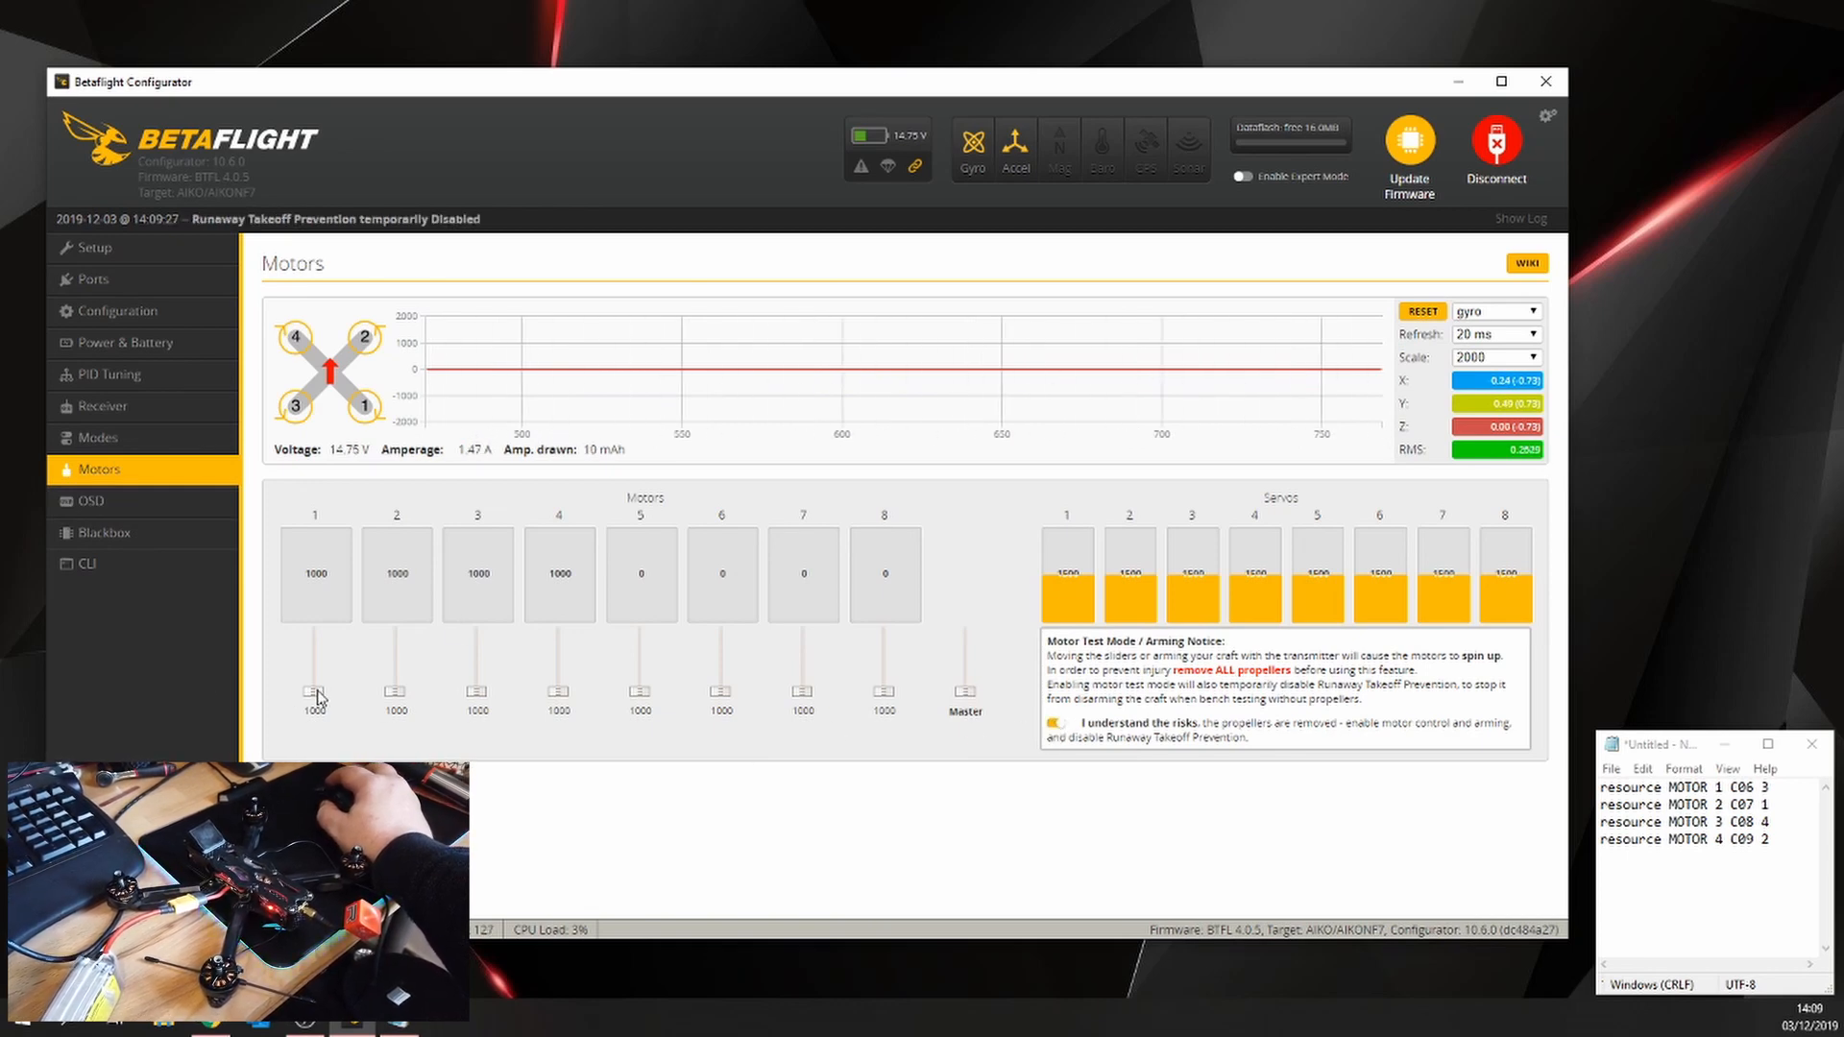
Step: Check the motor order by briefly spinning motors 1 to 4 in turn, and operate the master throttle, ending with every motor stopped
{"action": "left_click_drag", "start_coordinate": [318, 697], "coordinate": [563, 701]}
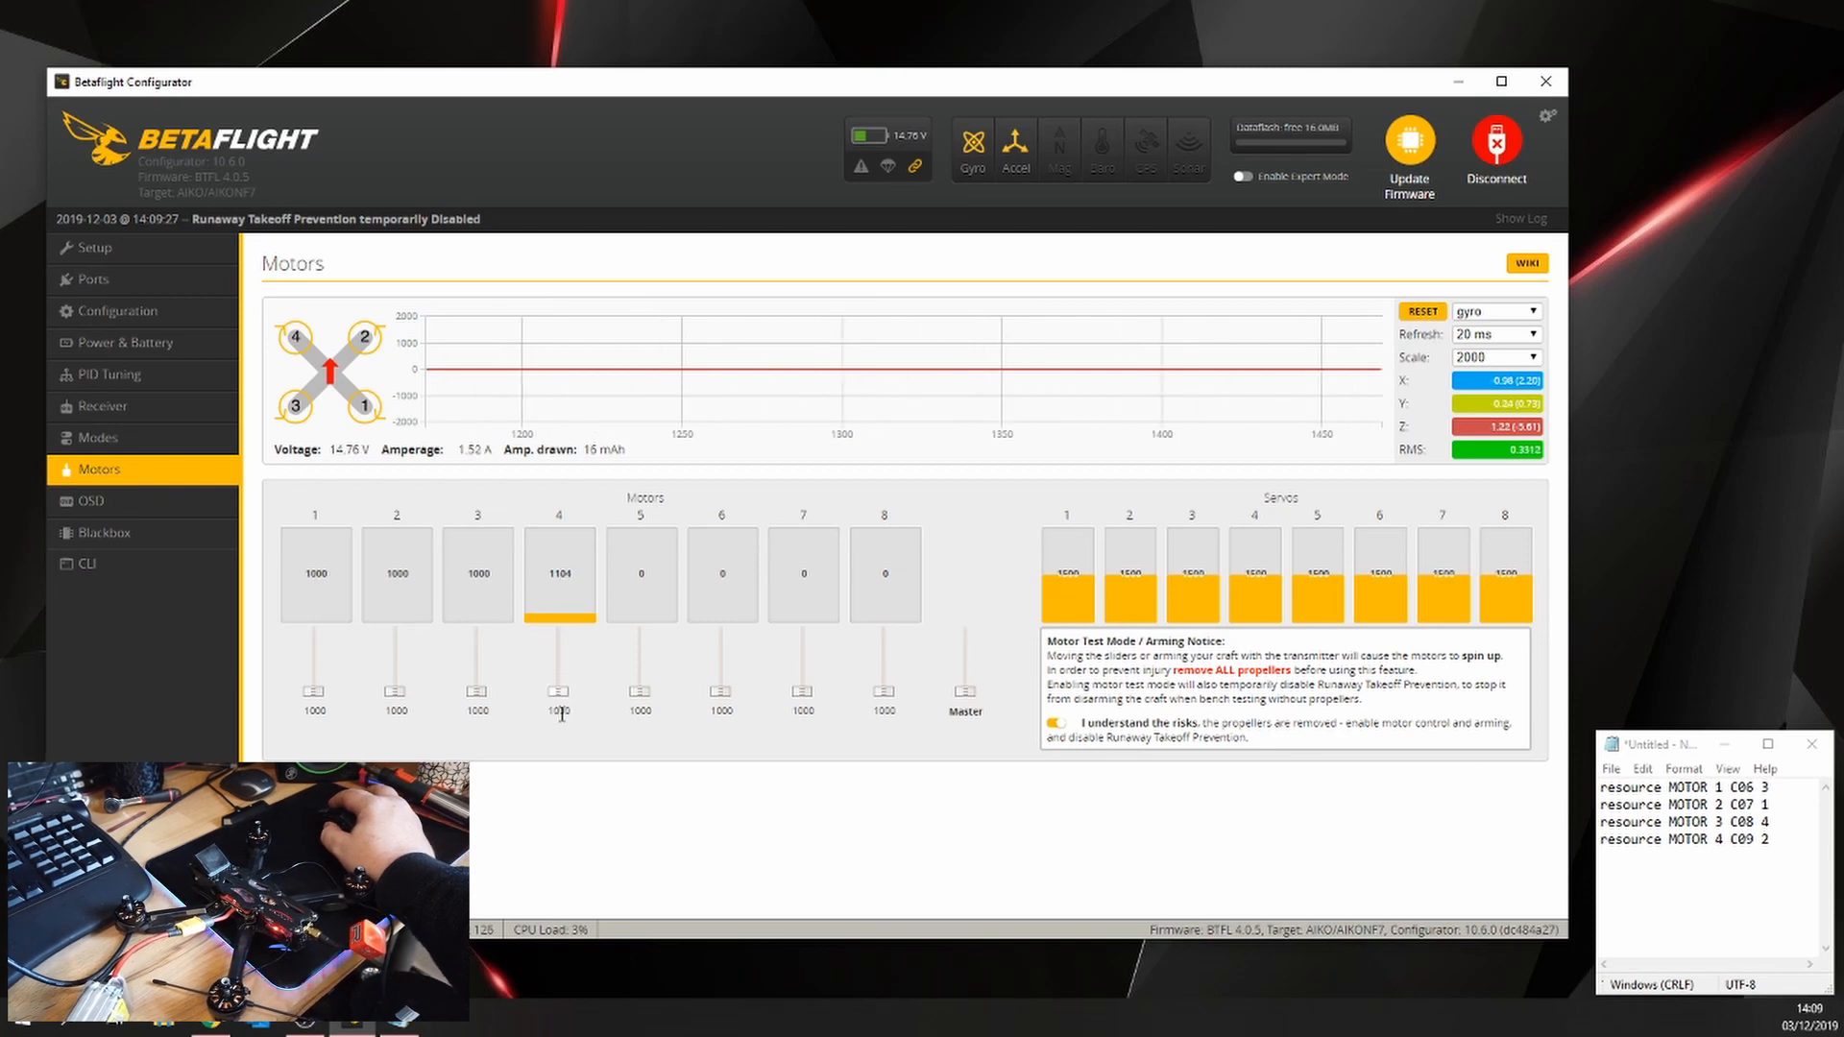
{"action": "left_click_drag", "start_coordinate": [972, 695], "coordinate": [972, 713]}
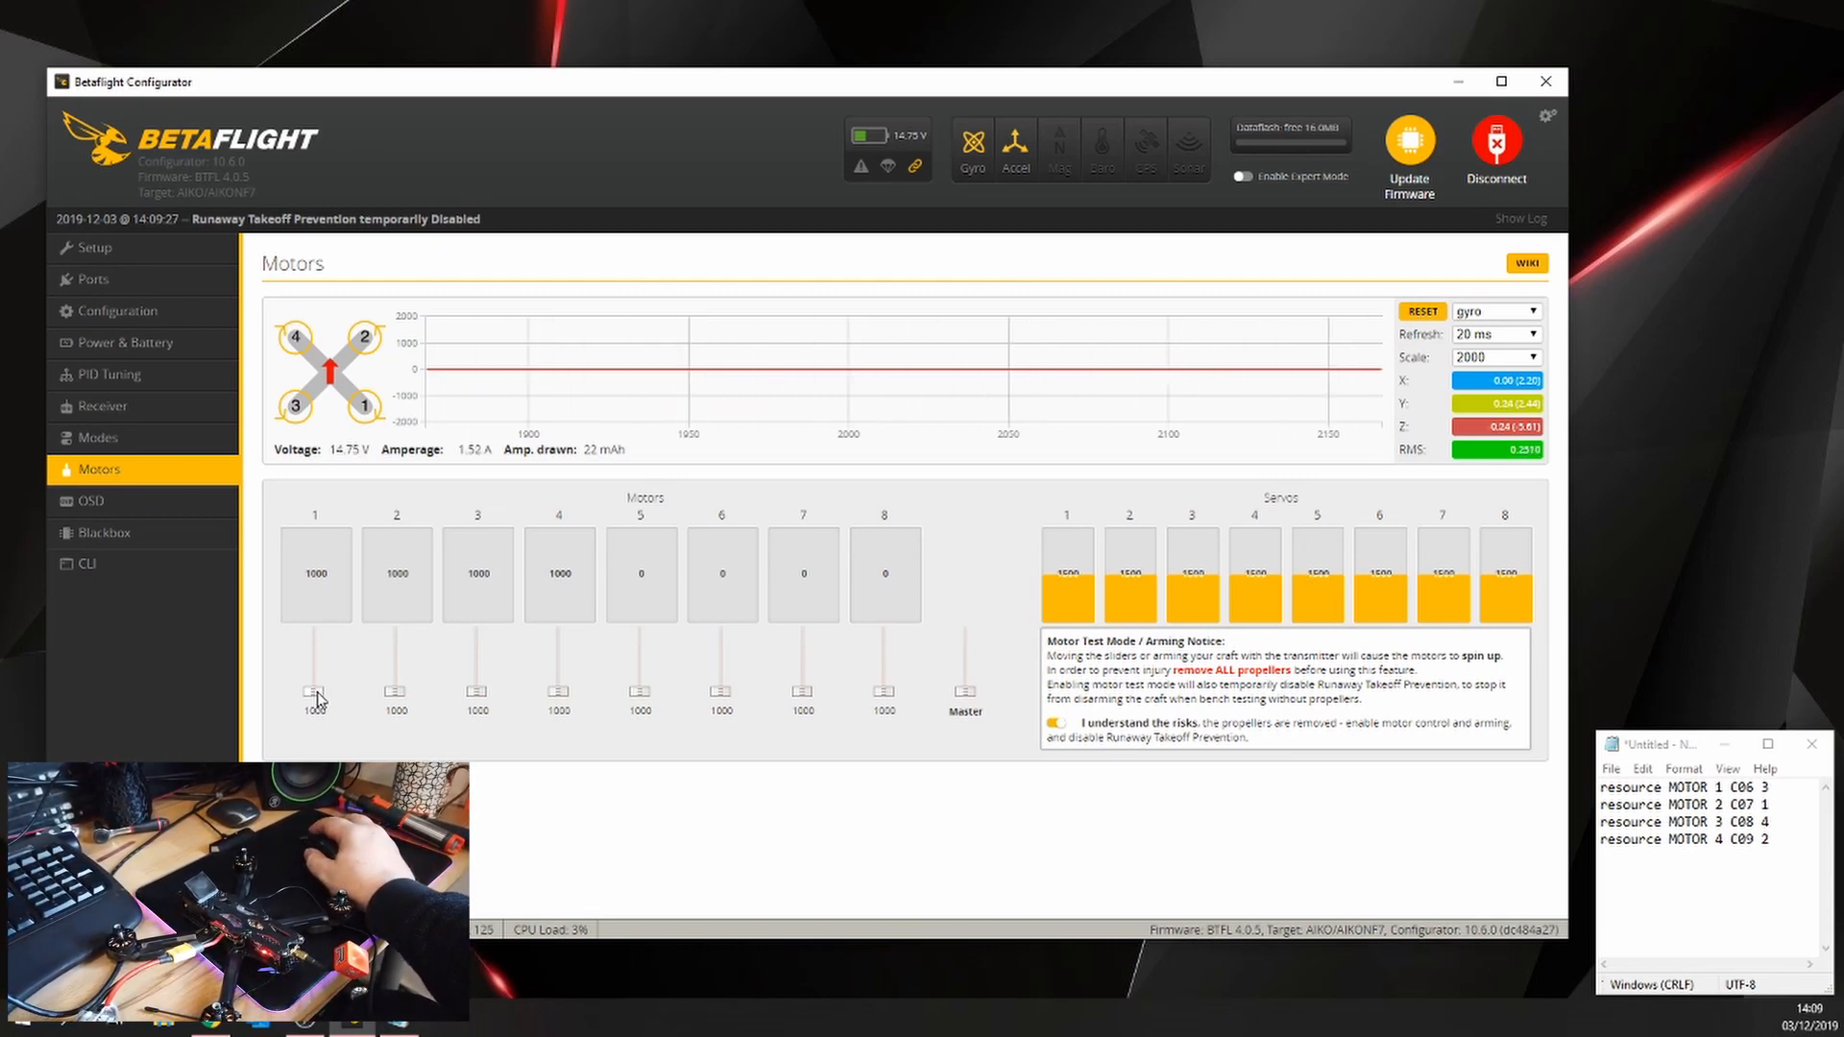
Step: Spin motor 1 at about 1088, add R to the Notepad line ending in C07 1, and stop the motor
{"action": "left_click_drag", "start_coordinate": [317, 698], "coordinate": [315, 692]}
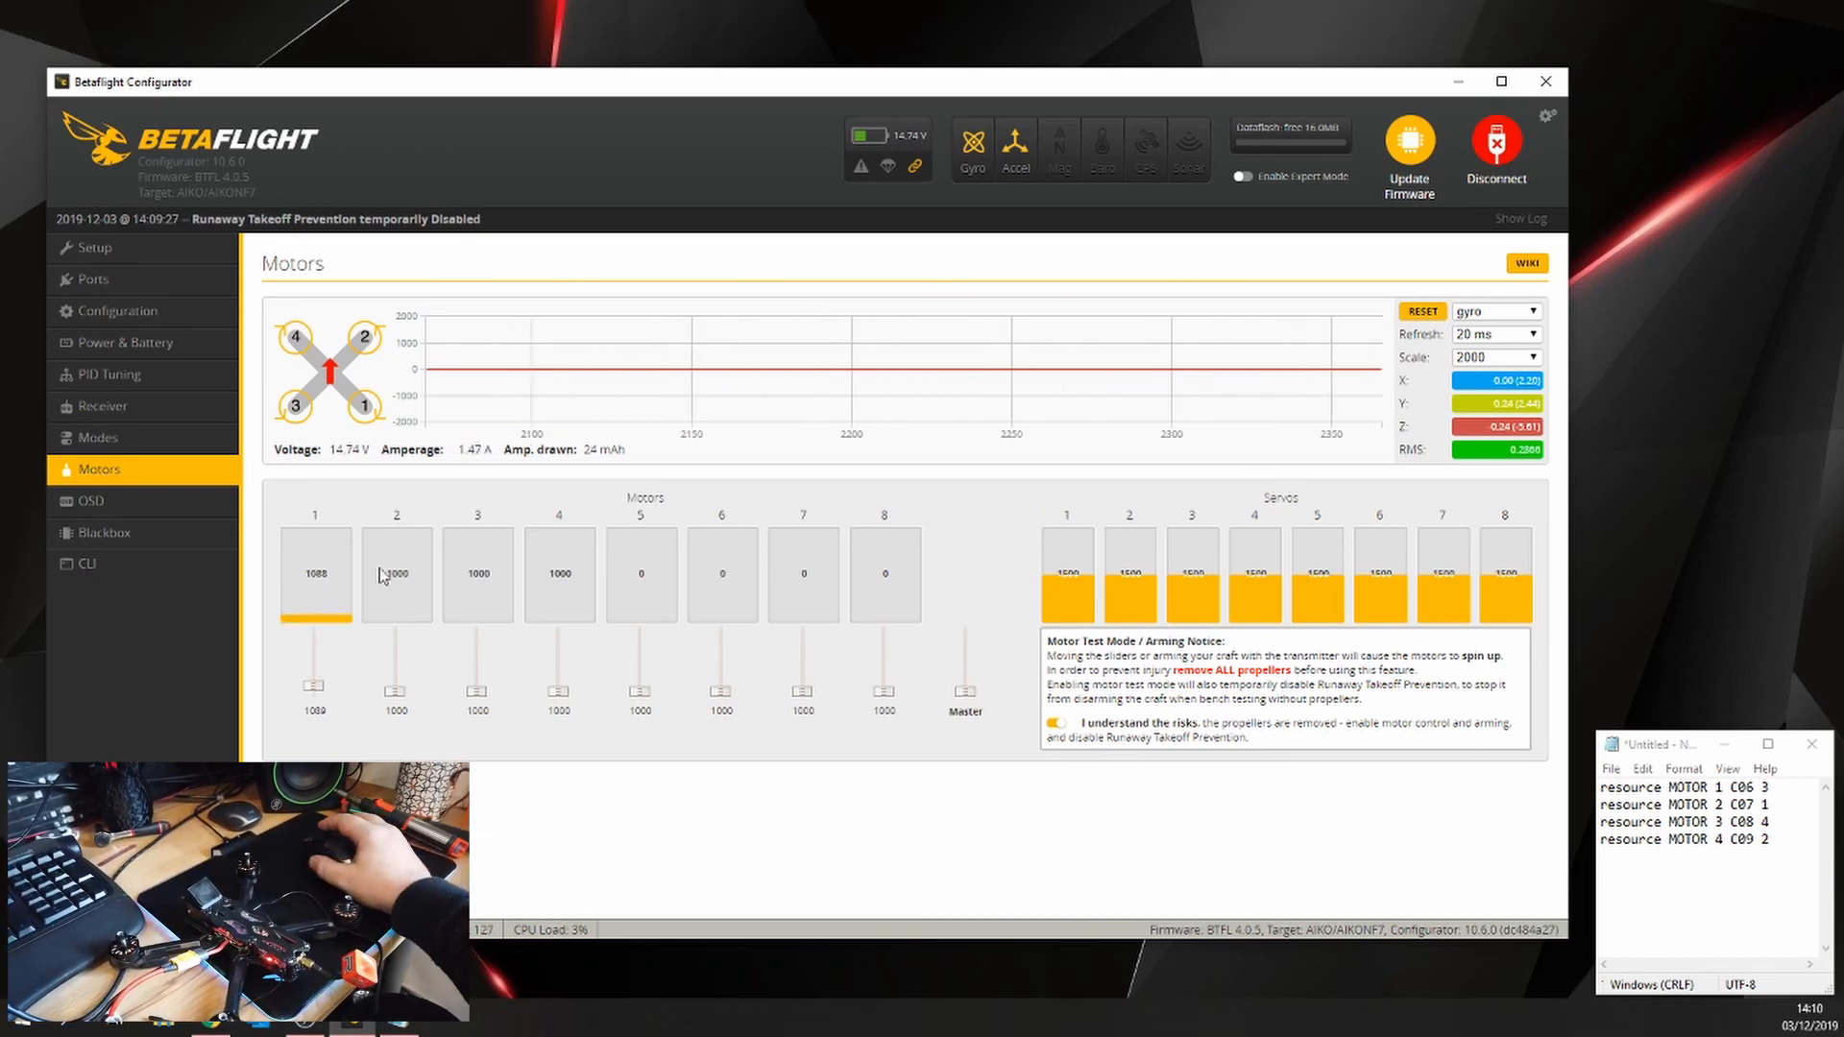
{"action": "left_click", "coordinate": [1792, 808]}
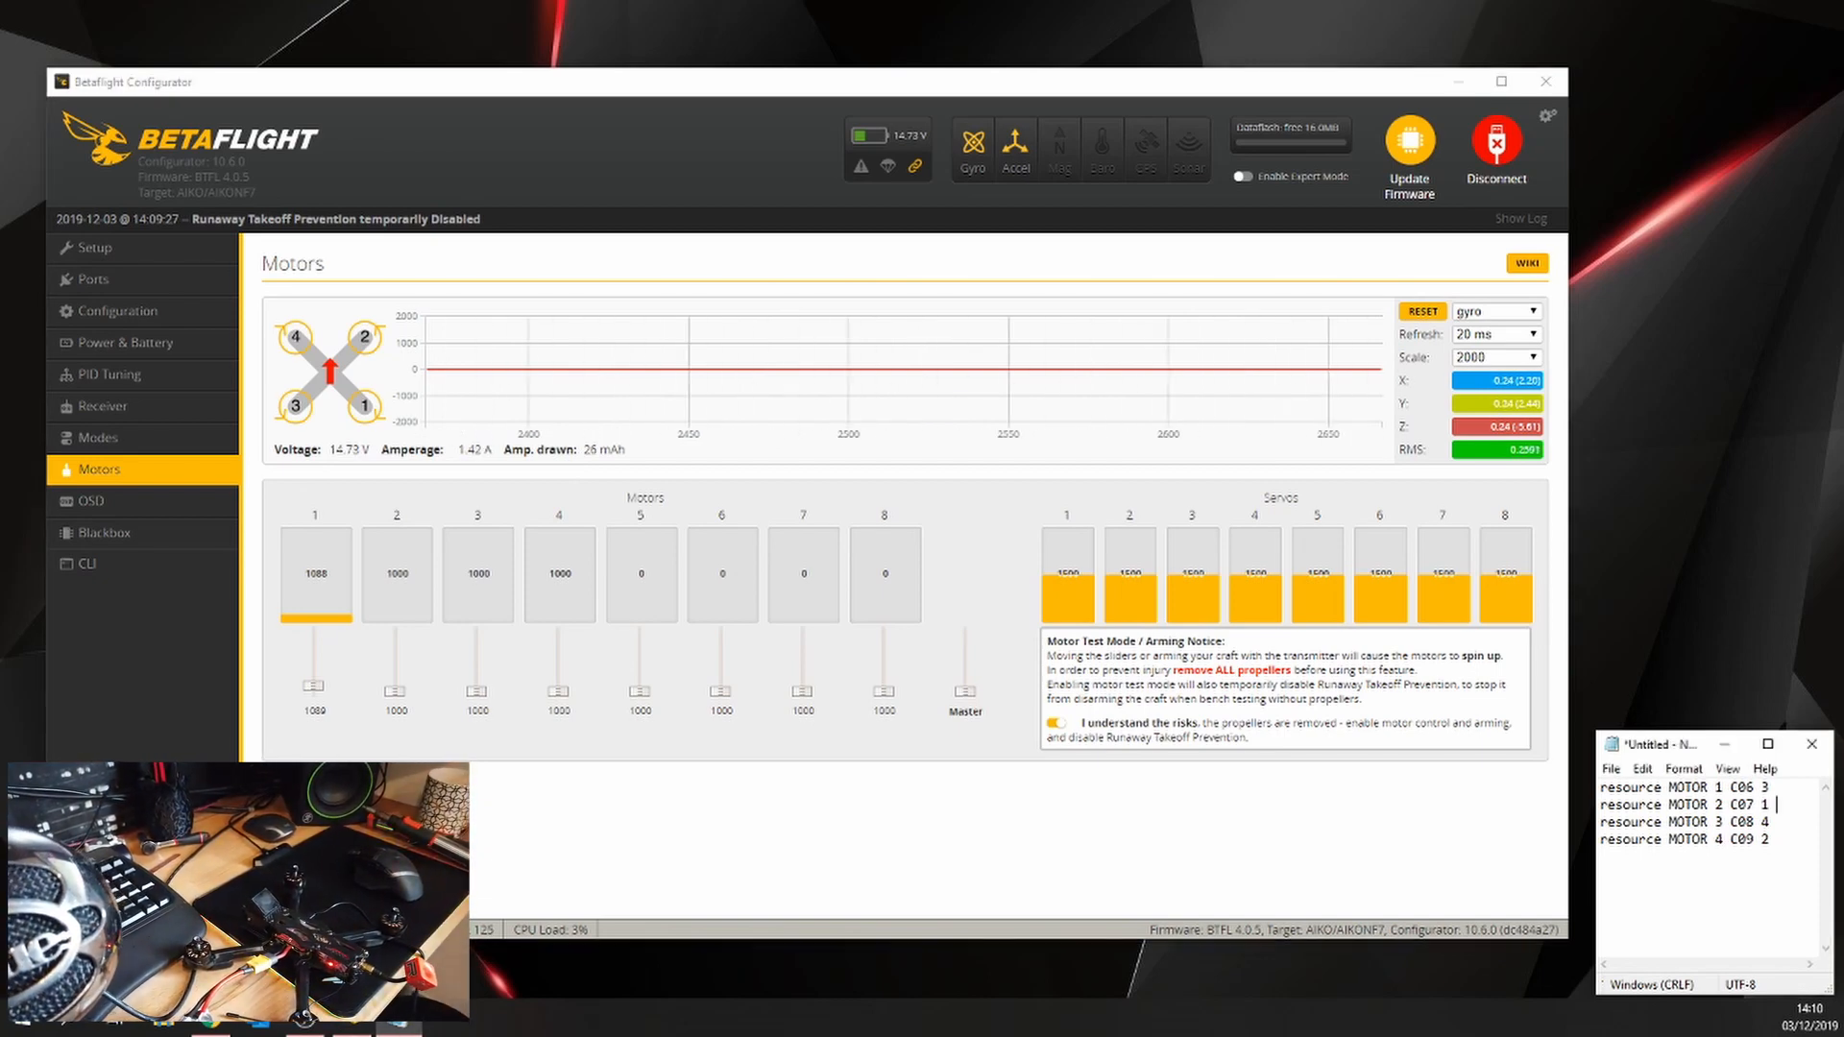
{"action": "type", "text": "R"}
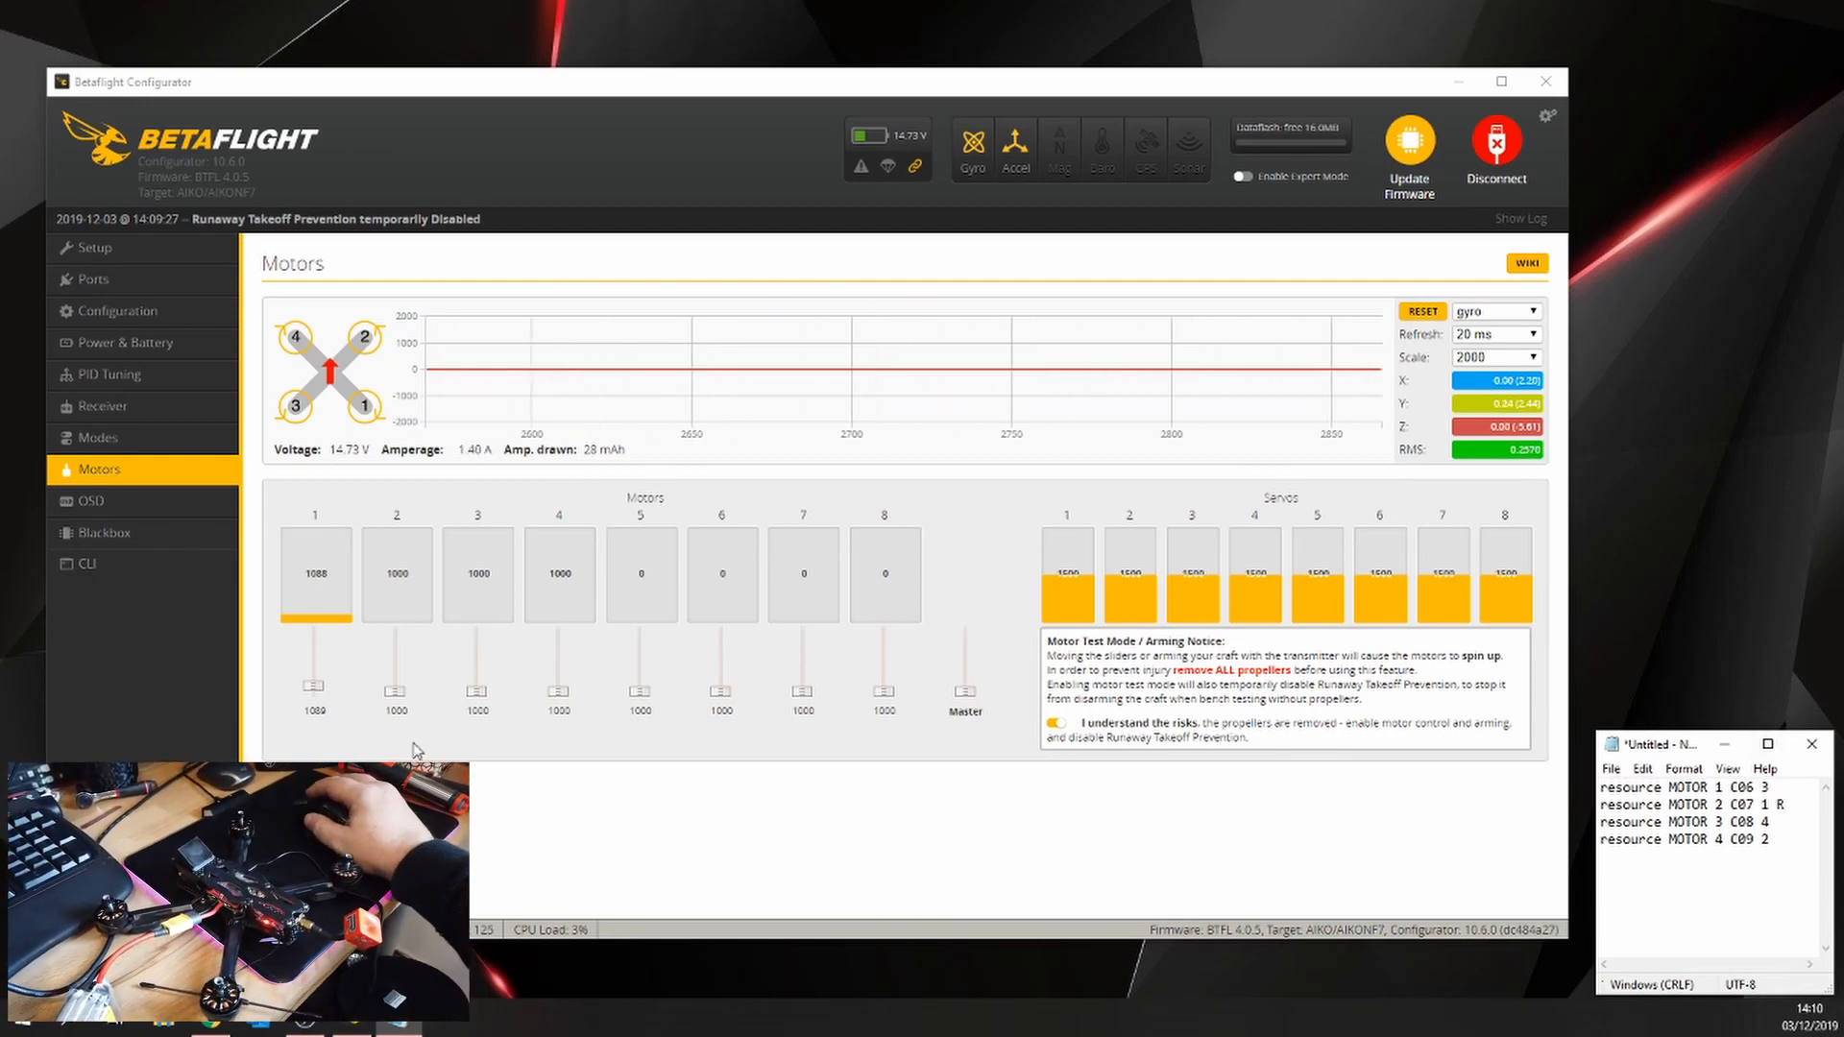
{"action": "left_click", "coordinate": [314, 691]}
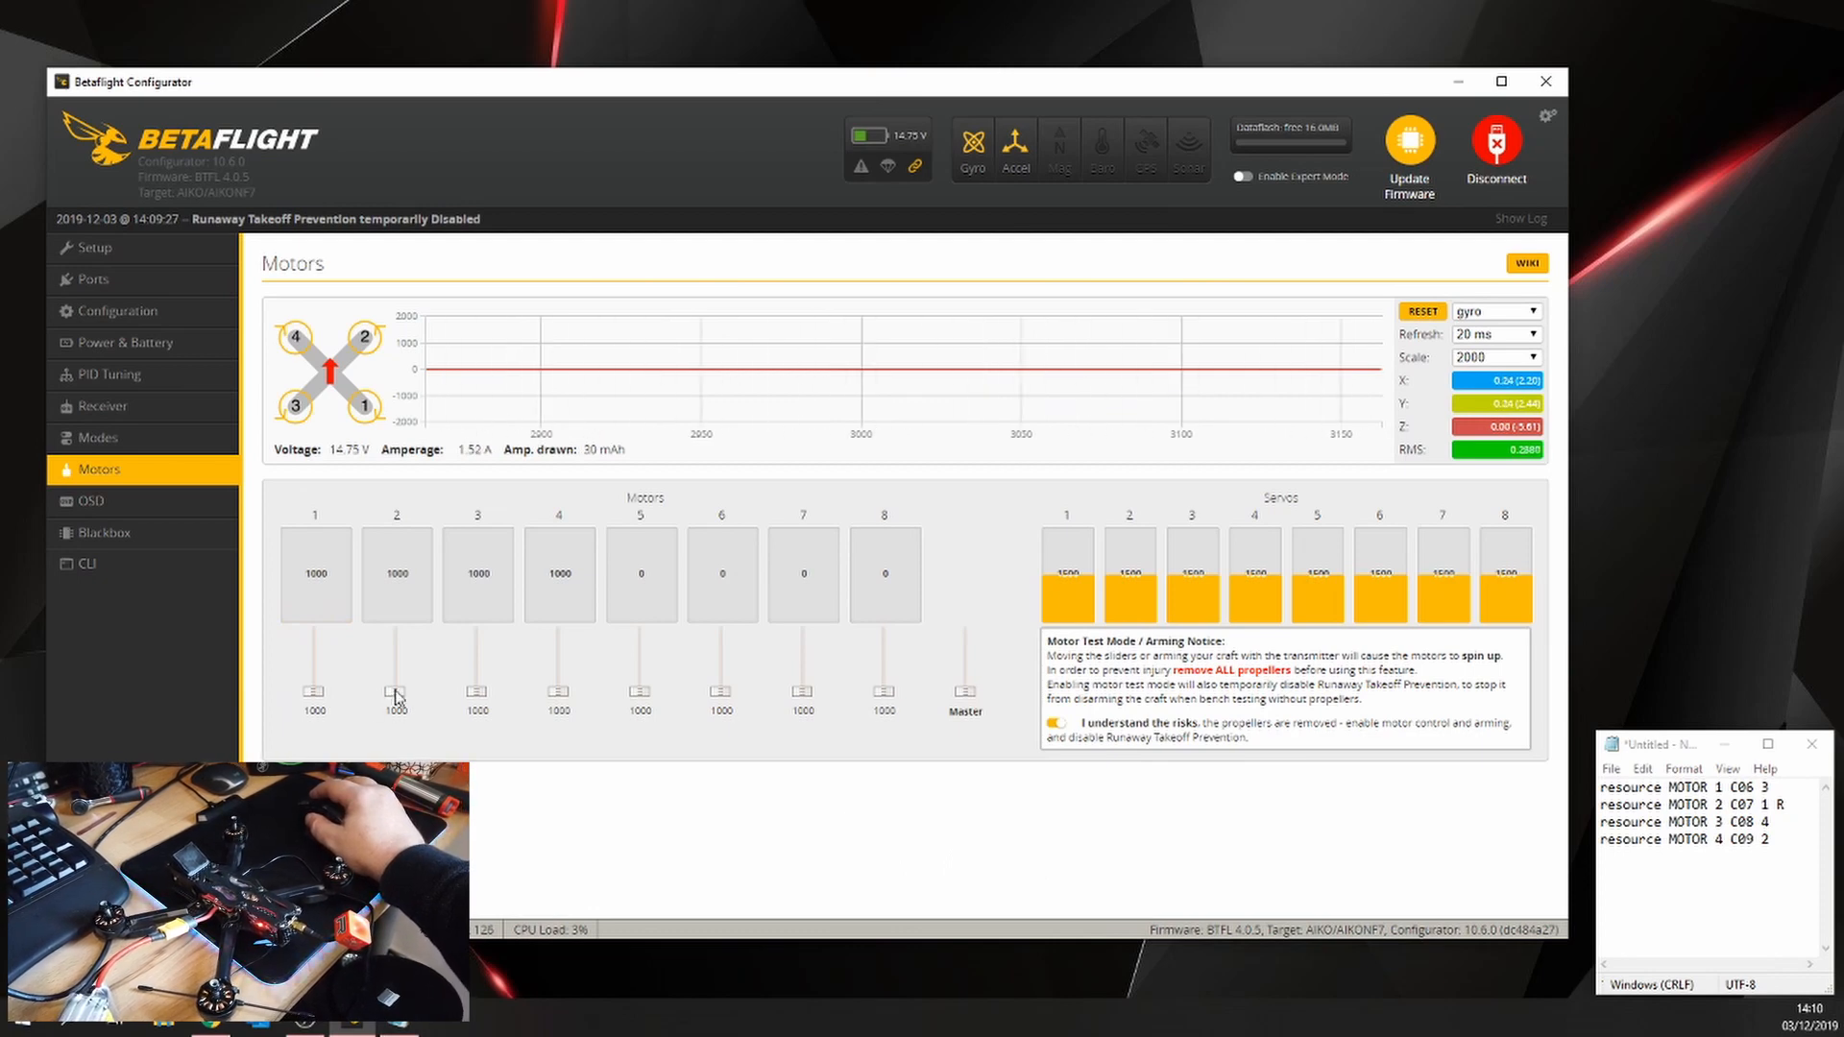
Step: Briefly spin motor 2 at about 1072, stop it, and add R to the Notepad line ending in C09 2
{"action": "scroll", "coordinate": [394, 690], "scroll_direction": "up", "scroll_amount": 3}
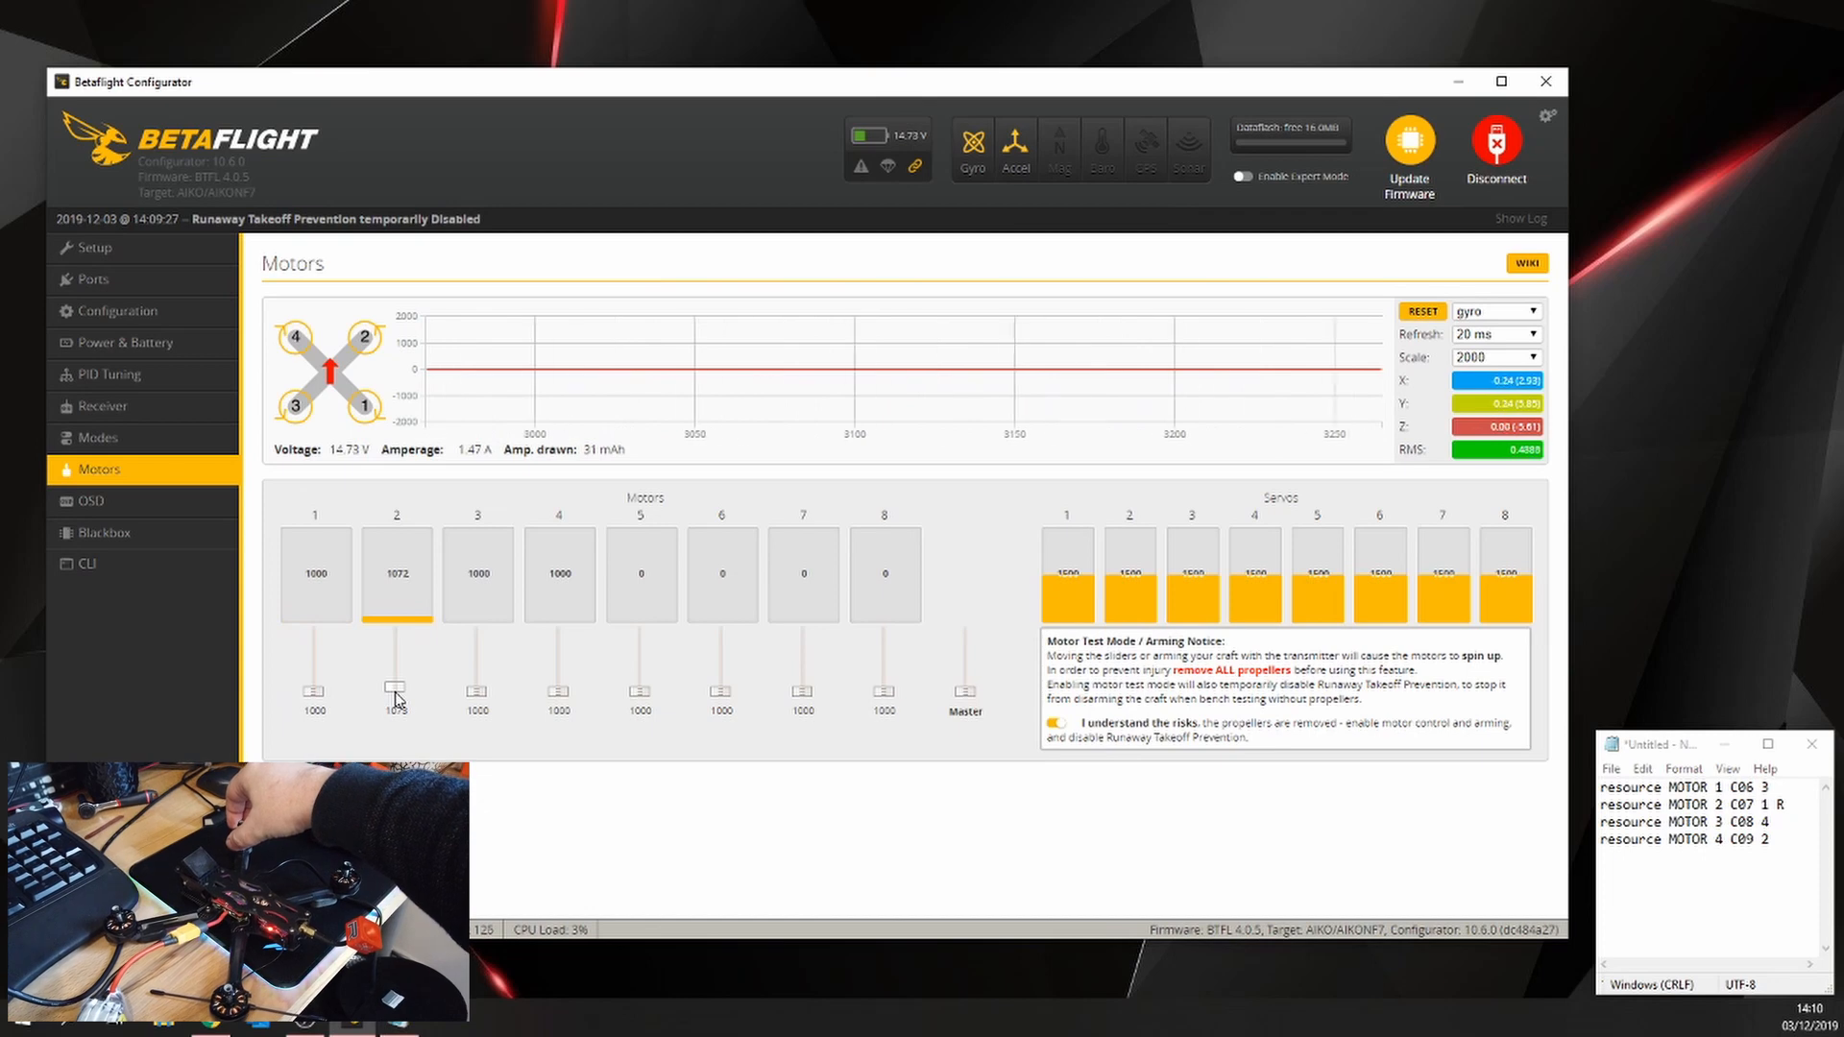
{"action": "left_click", "coordinate": [395, 695]}
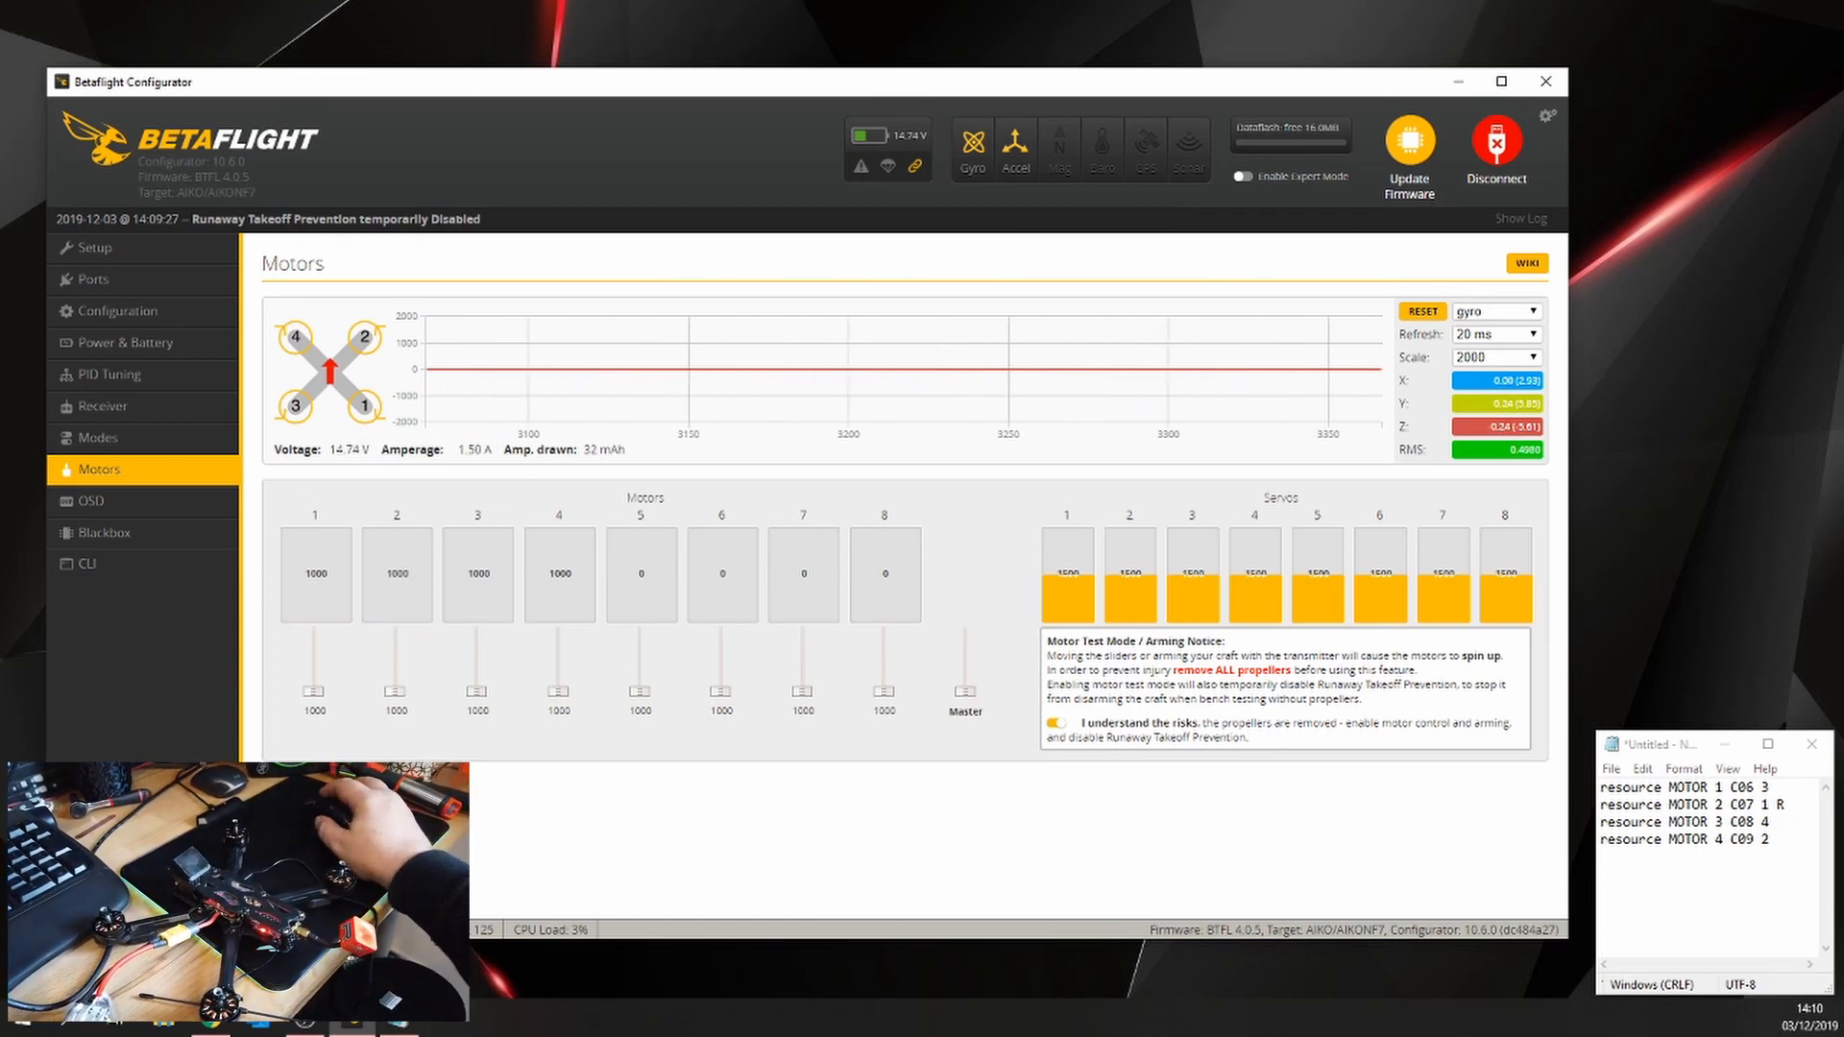
{"action": "left_click", "coordinate": [1781, 841]}
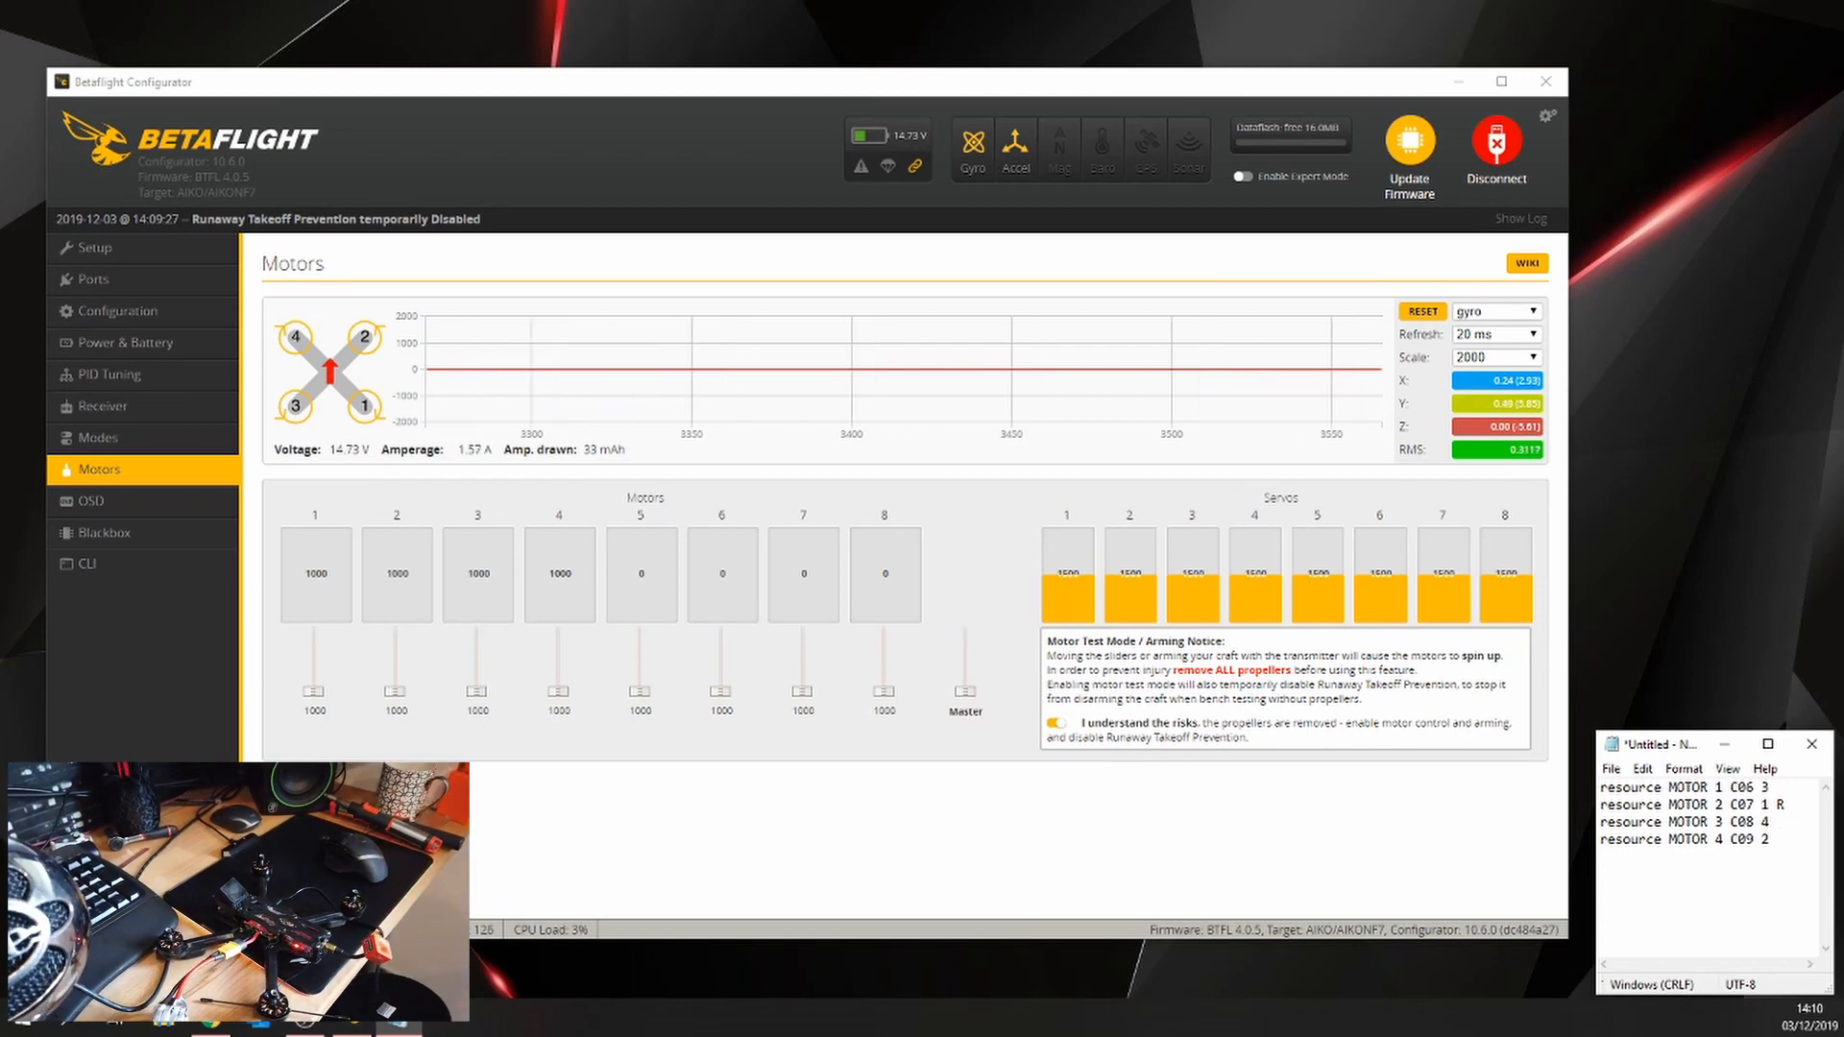
{"action": "type", "text": "R"}
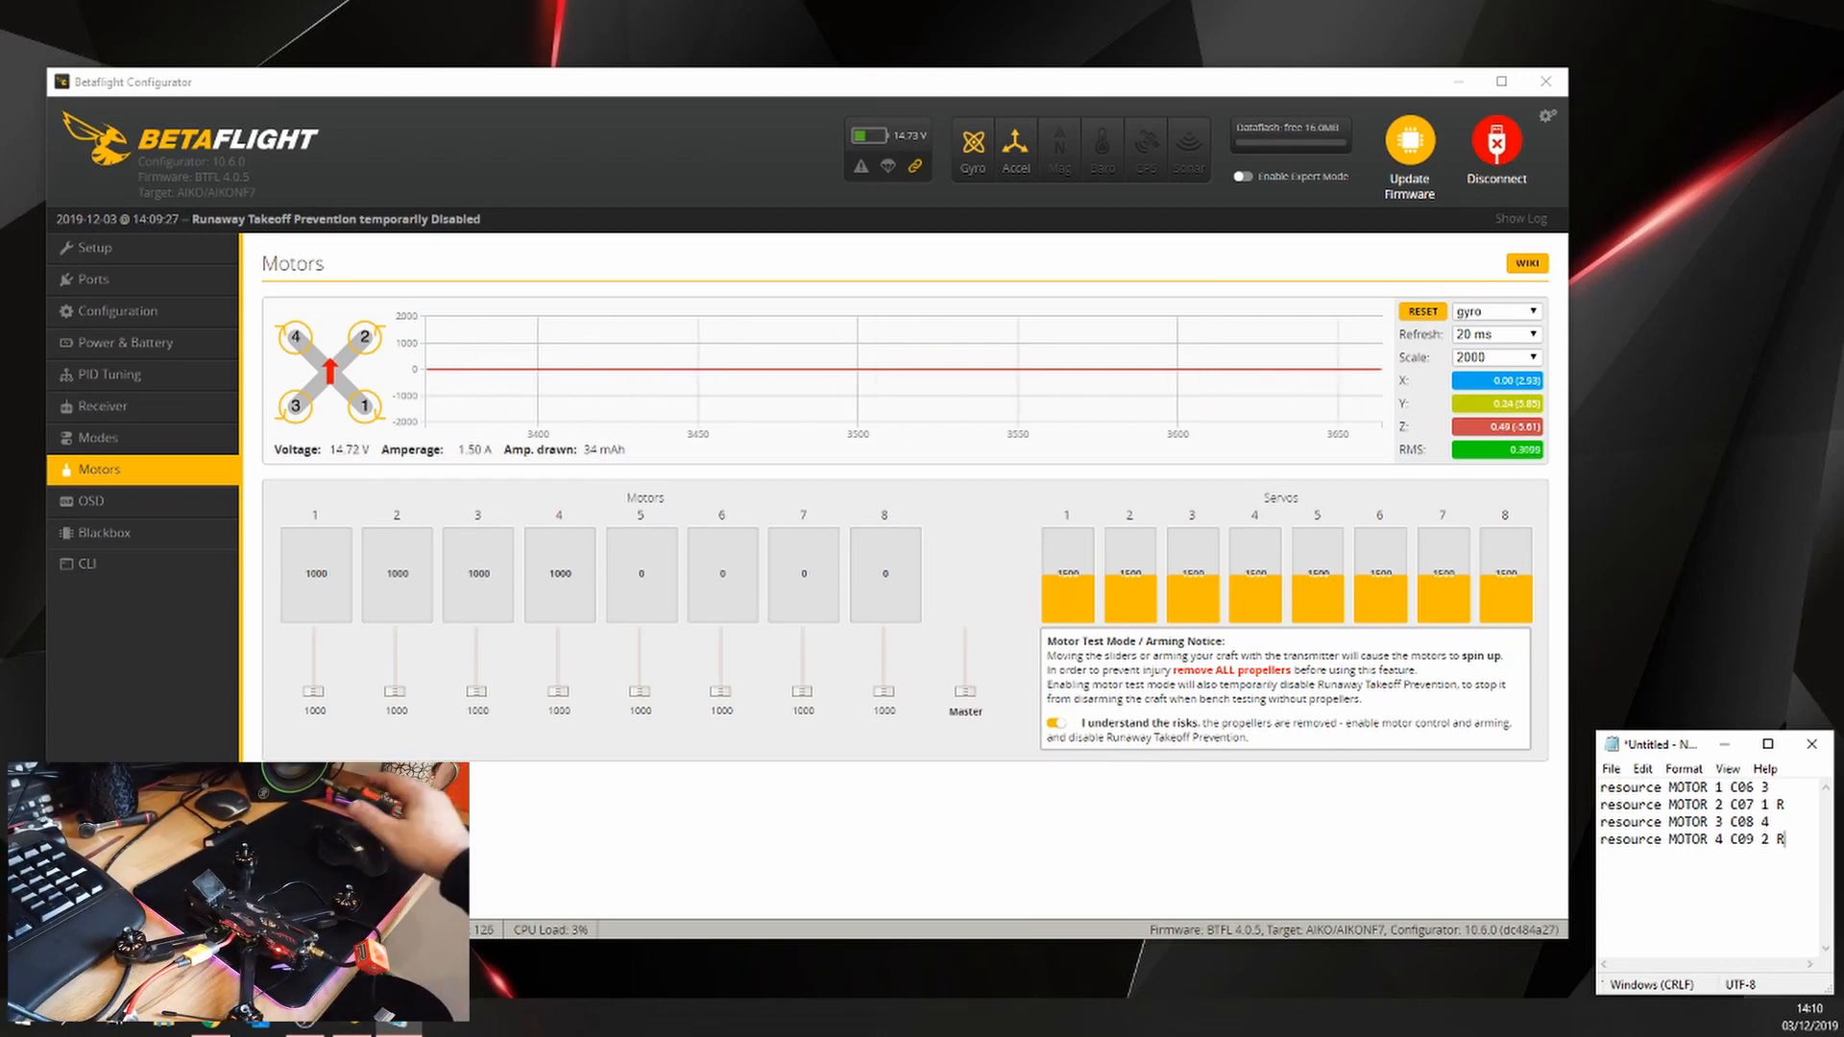
Step: Check the rotation direction of motors 3 and 4 by spinning each in turn at about 1072 and stopping it
{"action": "left_click", "coordinate": [477, 693]}
{"action": "left_click_drag", "start_coordinate": [478, 695], "coordinate": [478, 690]}
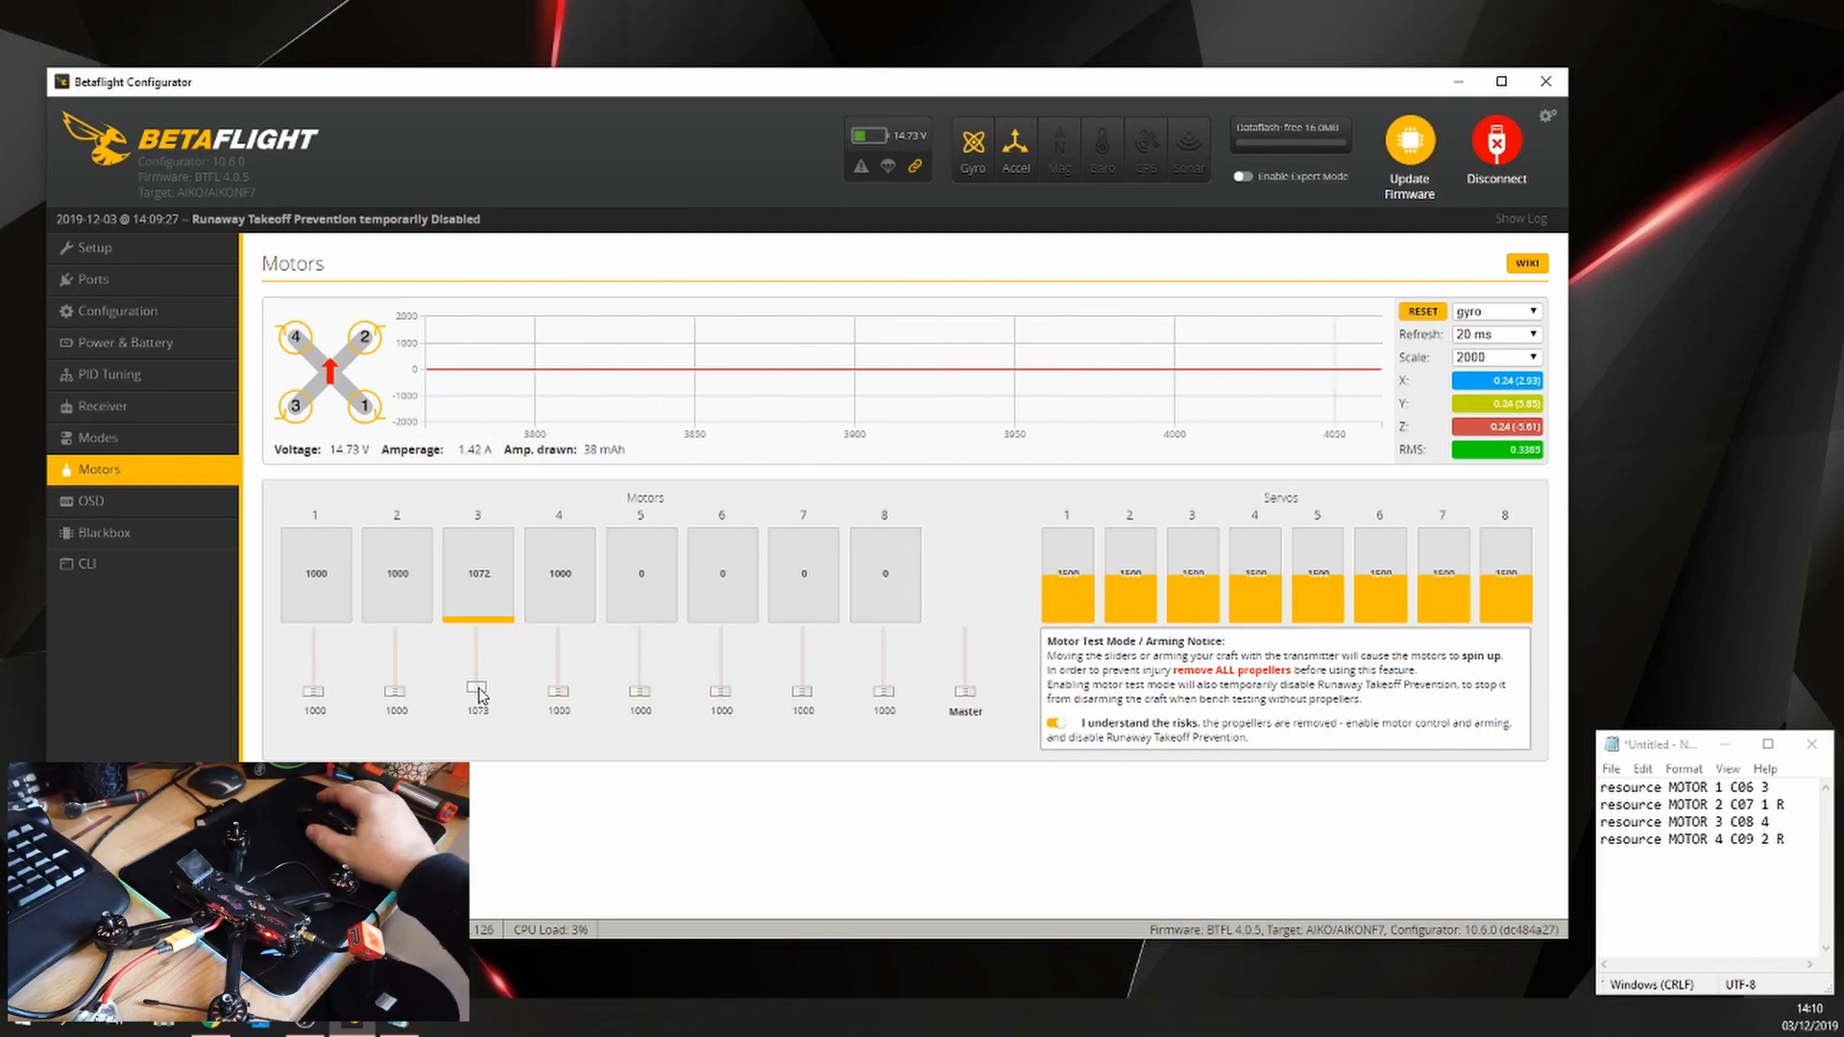
{"action": "left_click_drag", "start_coordinate": [478, 689], "coordinate": [562, 688]}
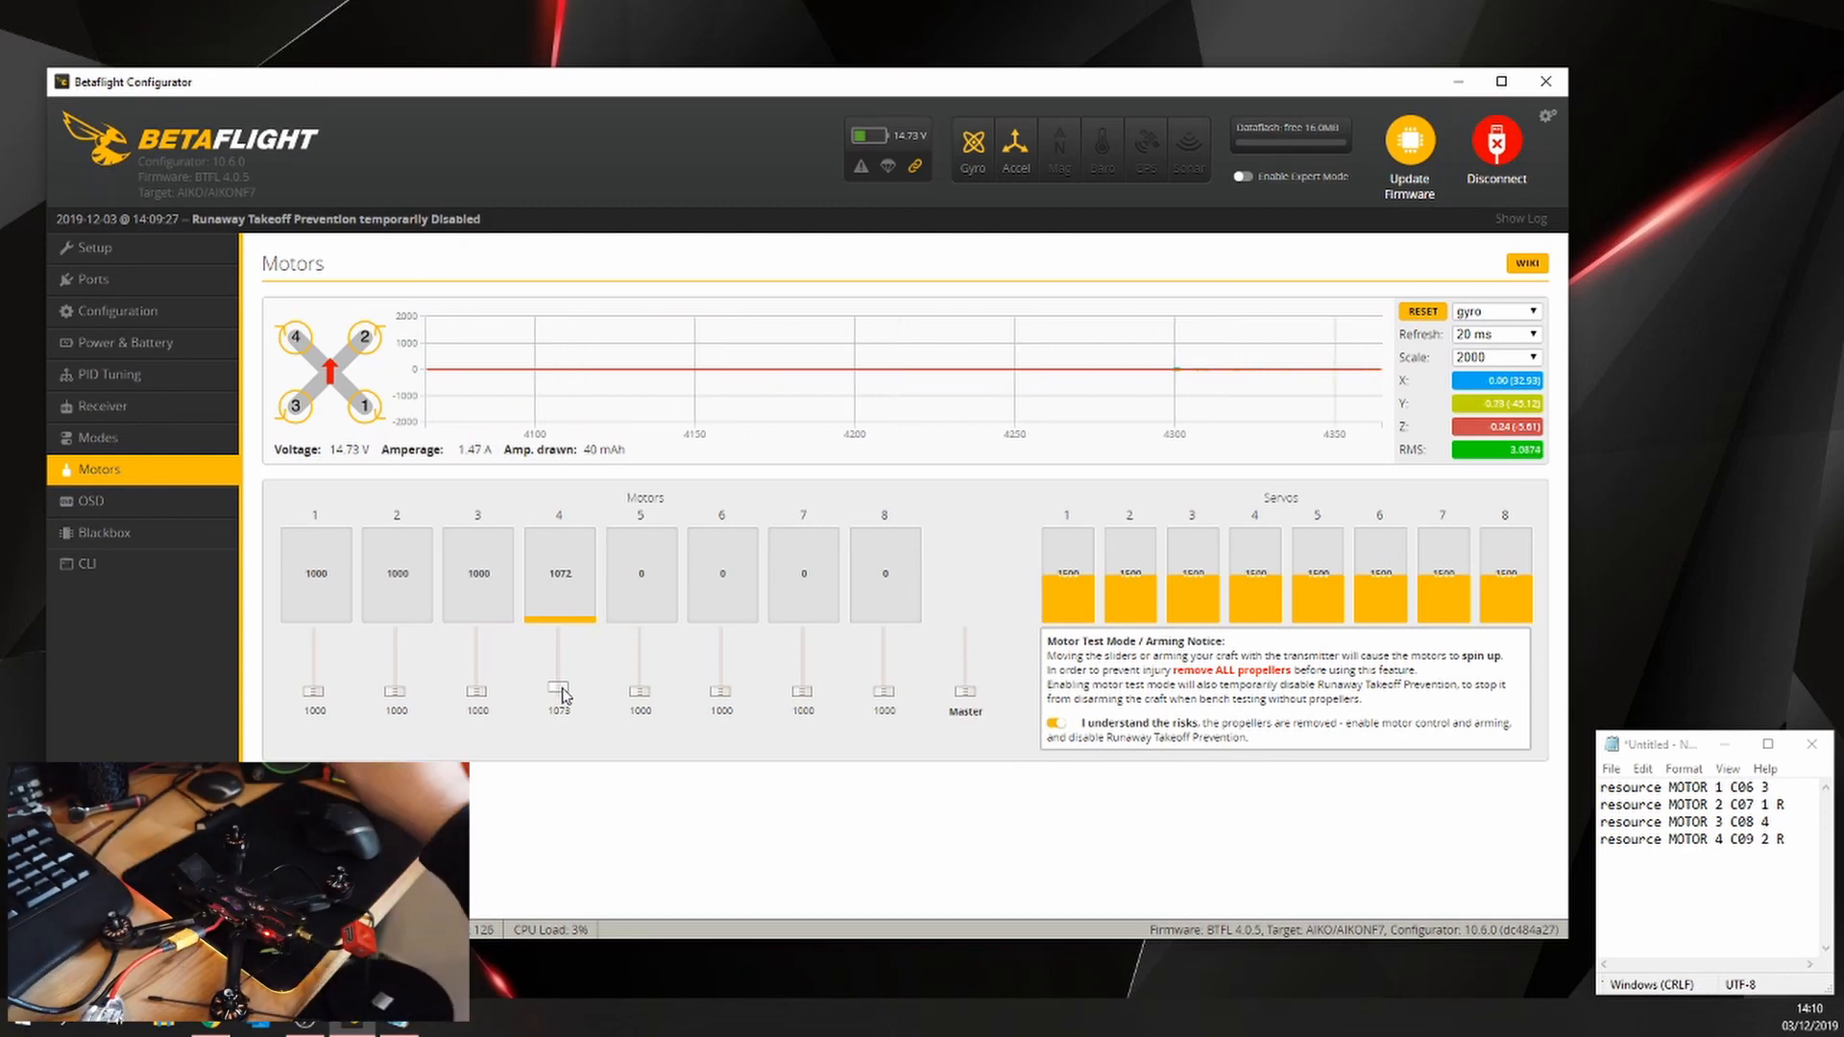
{"action": "left_click_drag", "start_coordinate": [562, 690], "coordinate": [562, 699]}
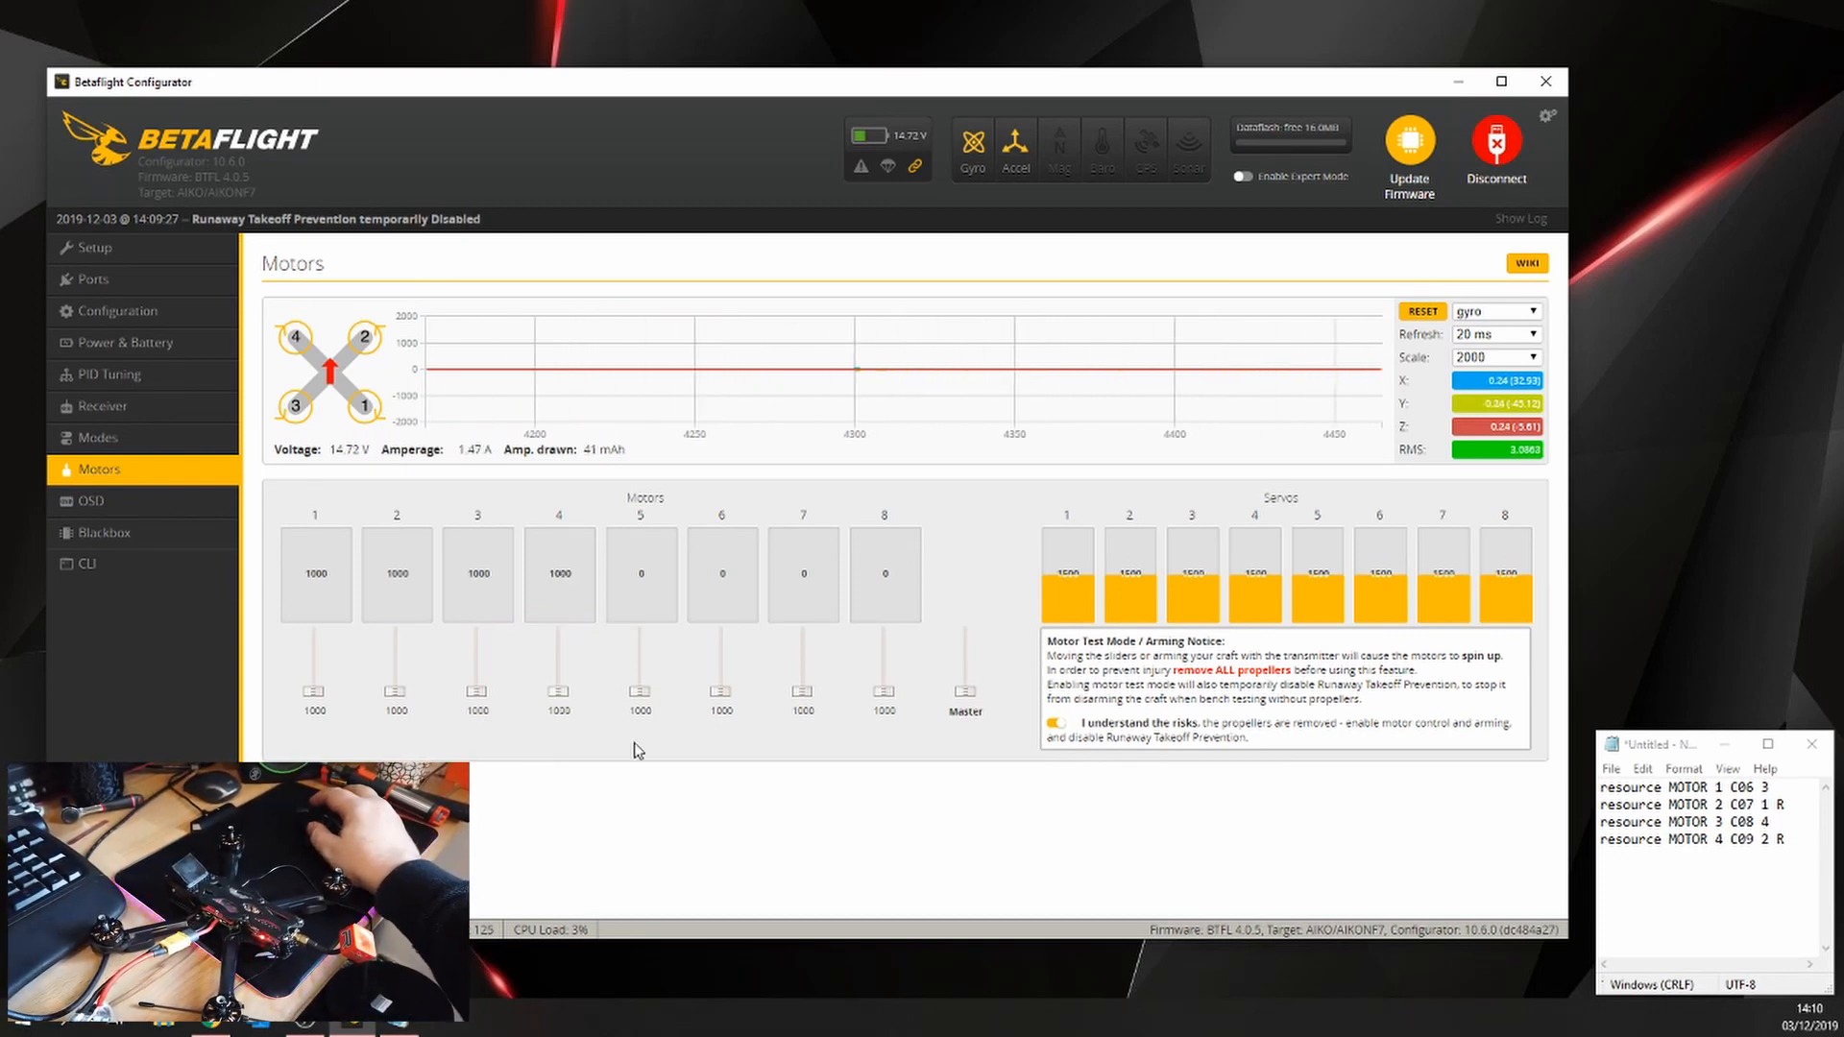
Step: Turn off motor test mode and disconnect from the flight controller
{"action": "left_click", "coordinate": [1057, 723]}
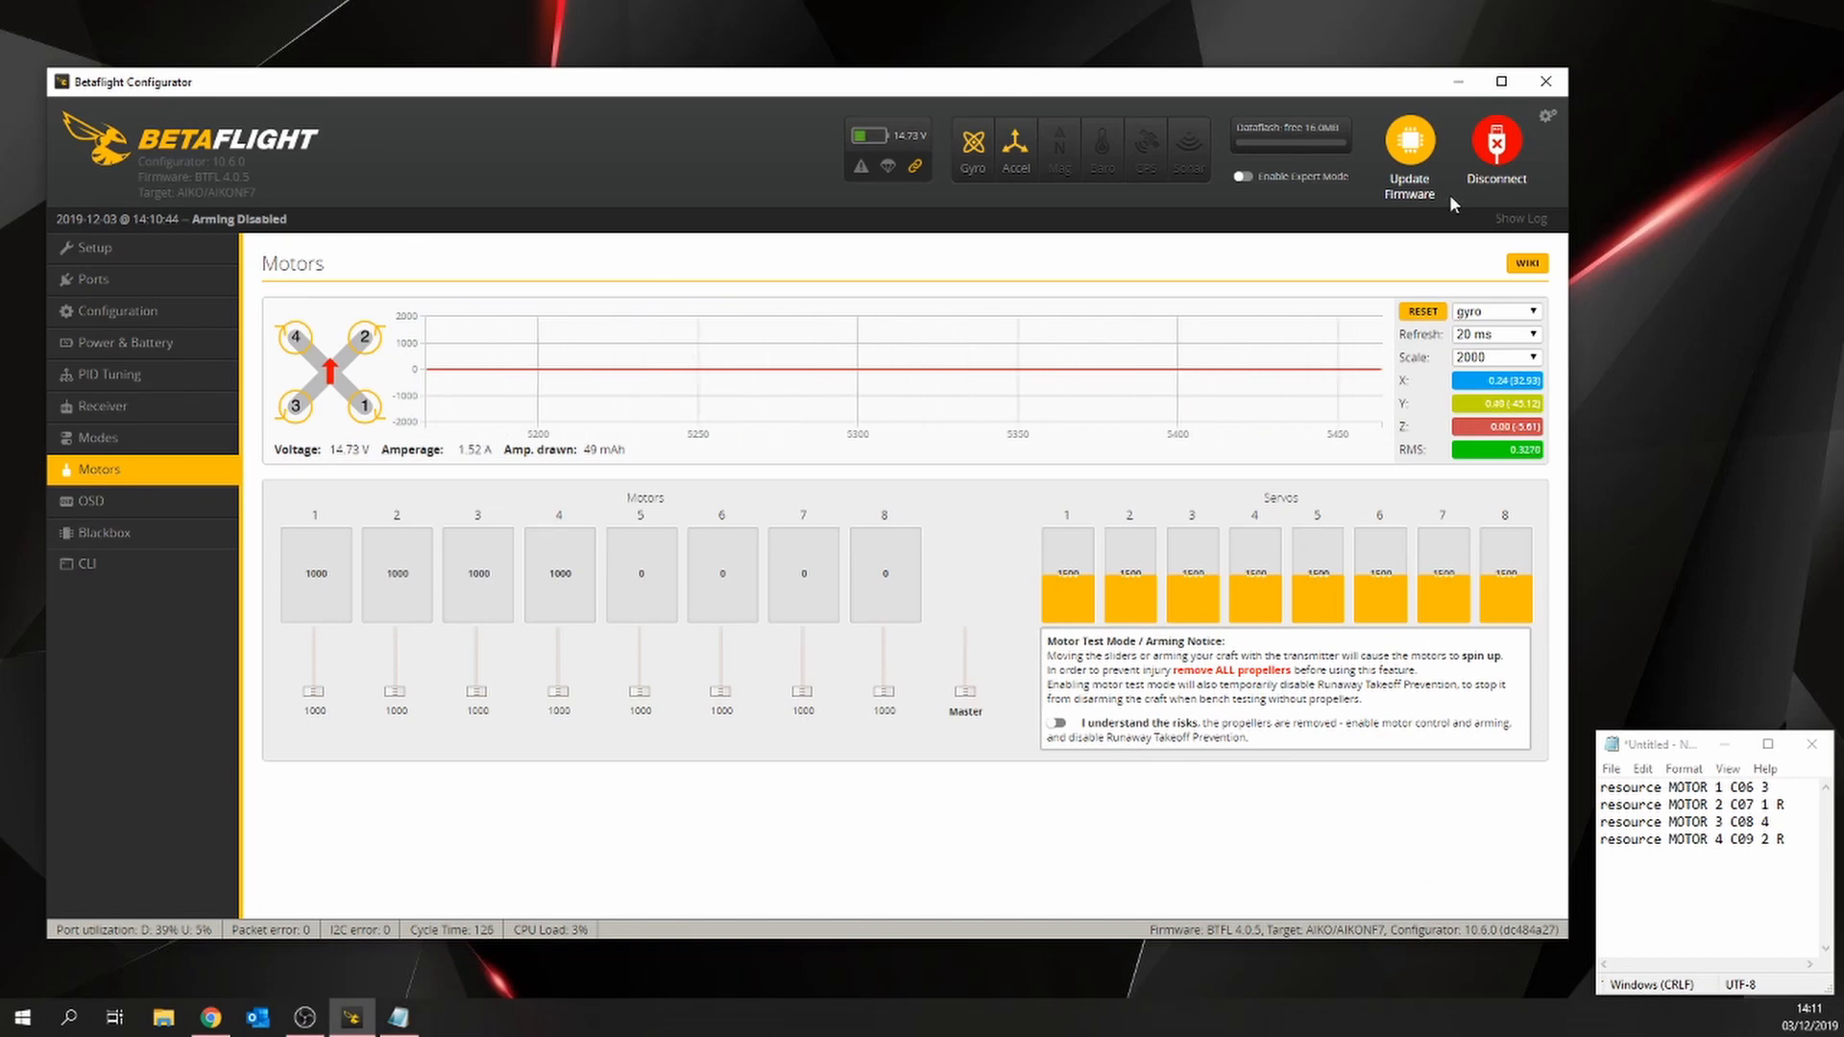
{"action": "left_click", "coordinate": [1496, 144]}
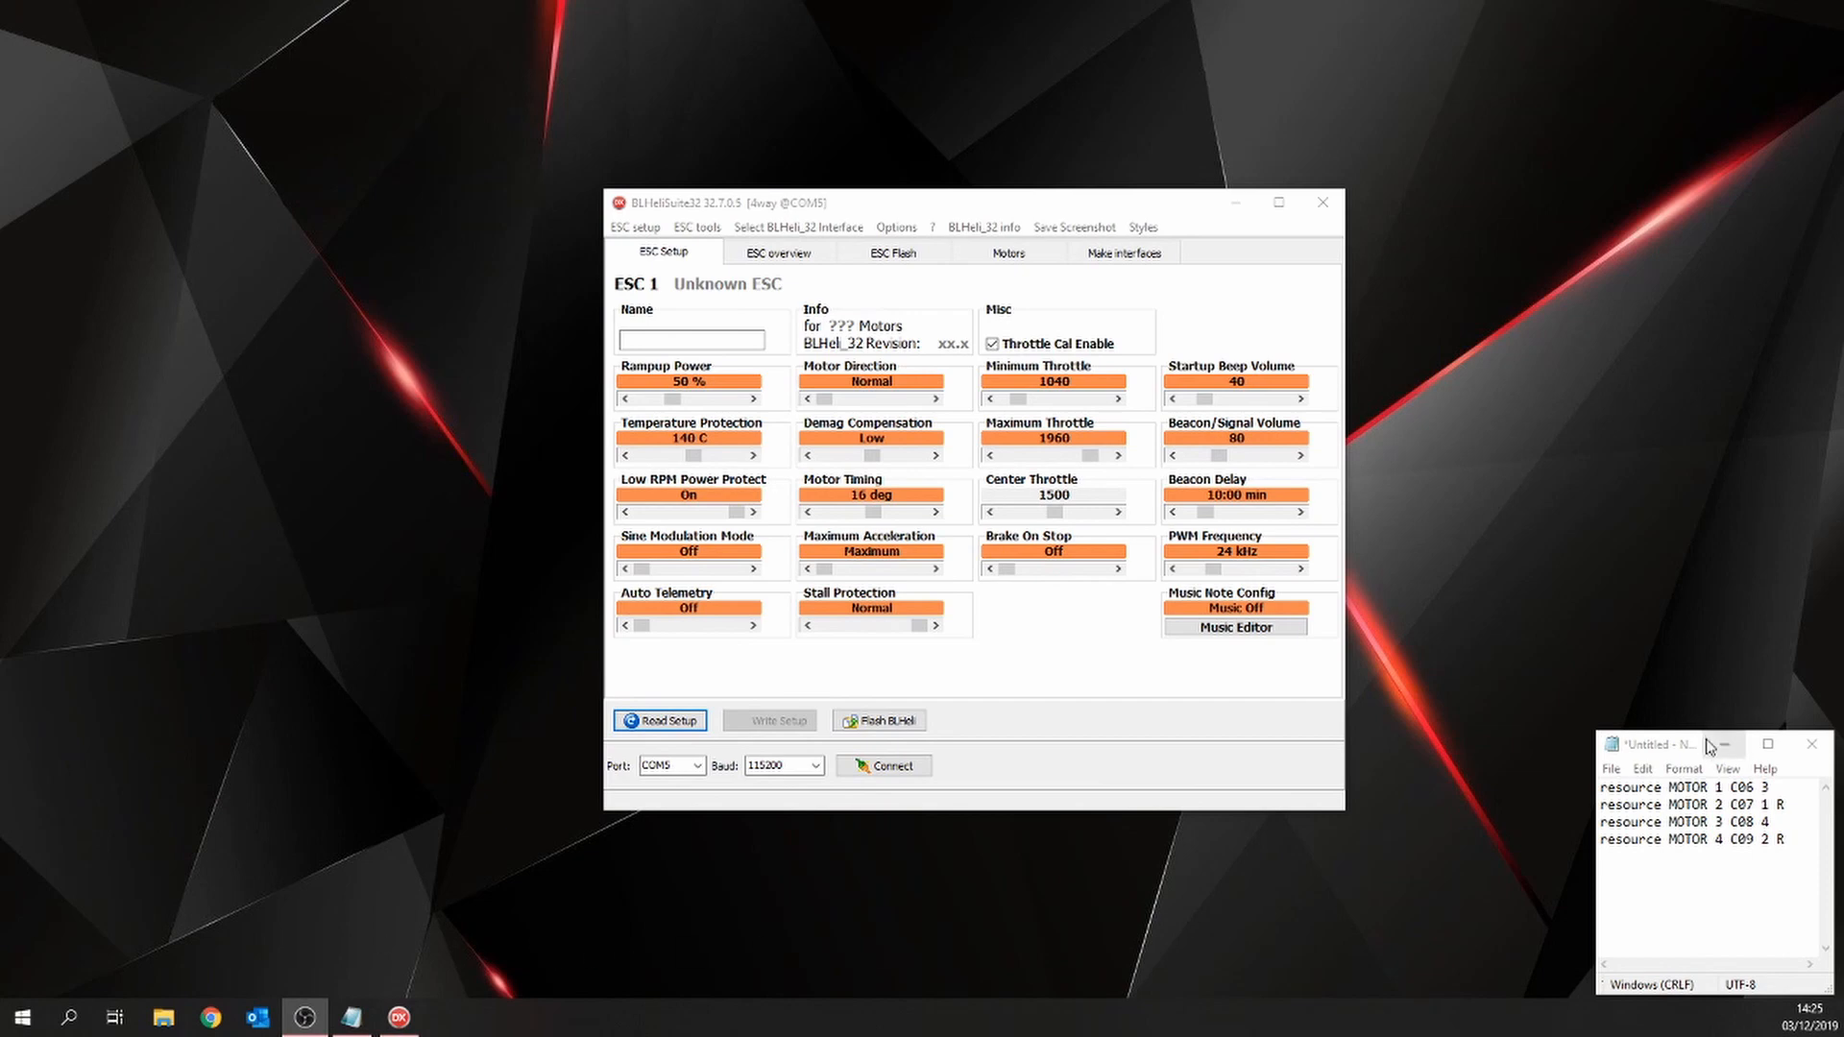
Step: Close the Notepad list of motor resource lines without saving the changes
{"action": "left_click_drag", "start_coordinate": [1662, 751], "coordinate": [1534, 572]}
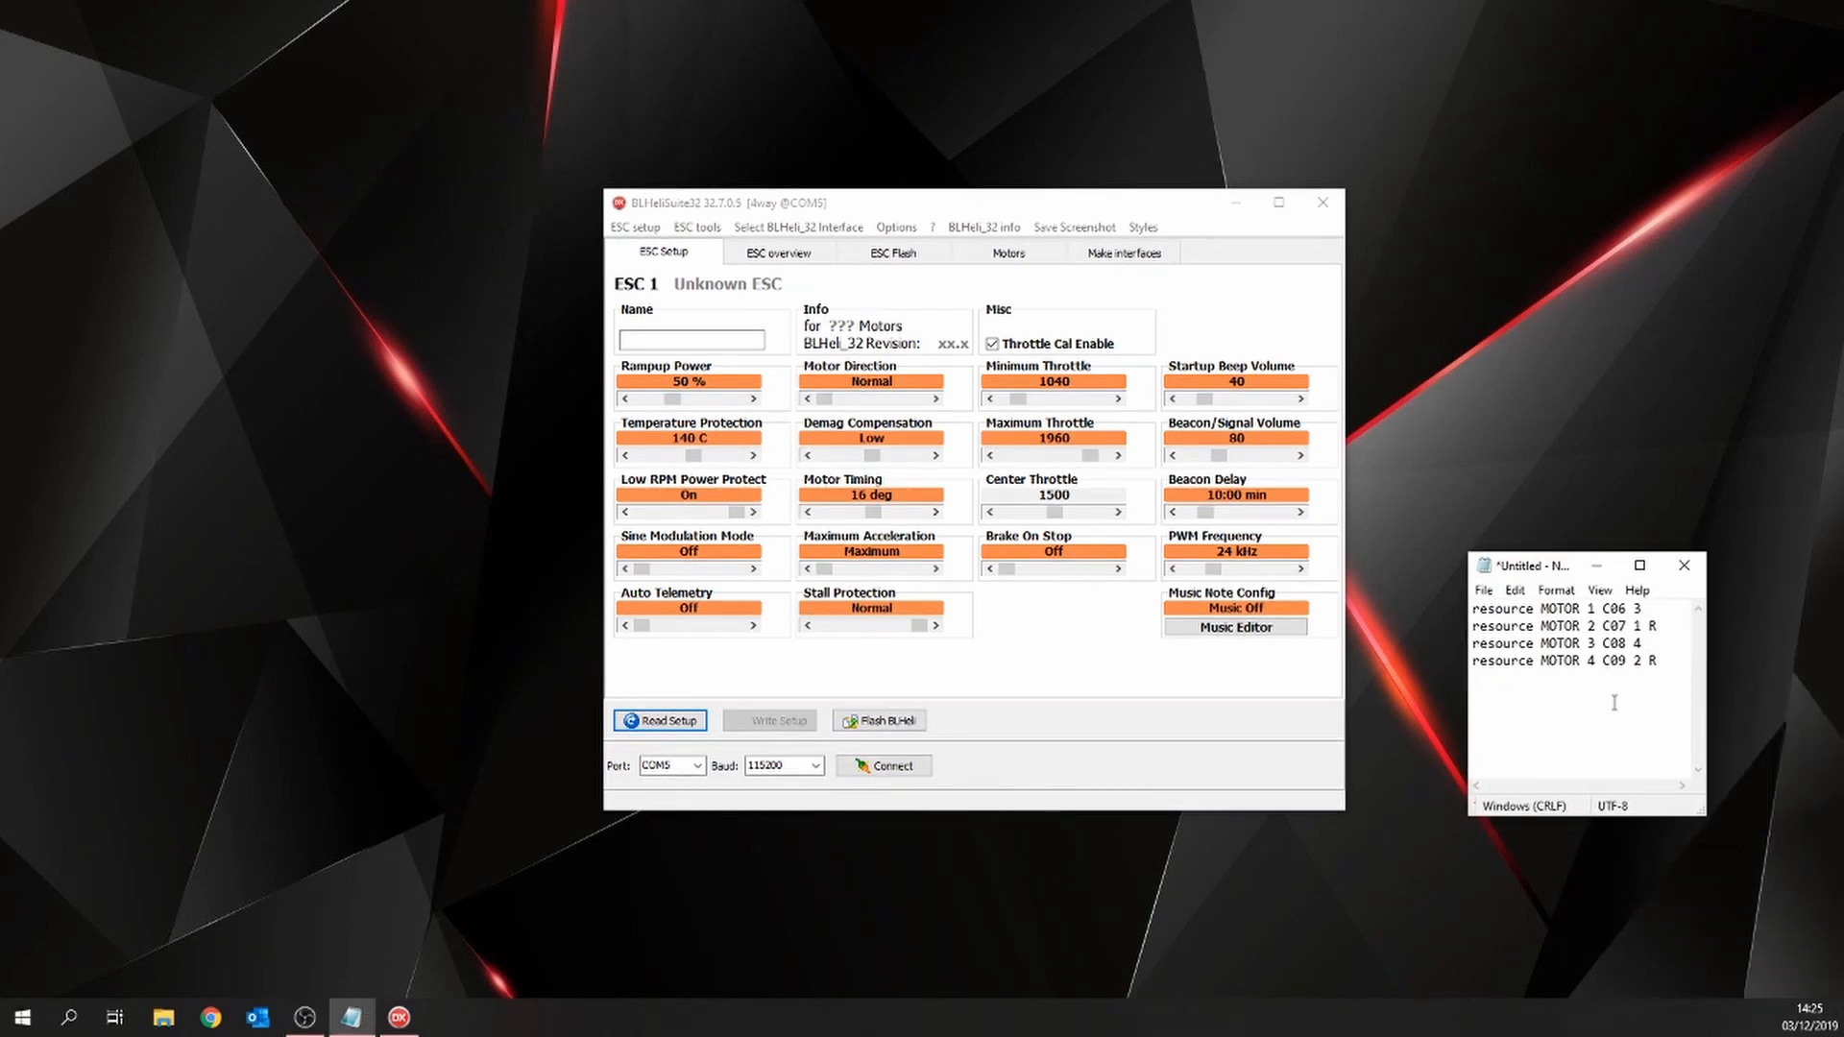
{"action": "left_click", "coordinate": [1680, 574]}
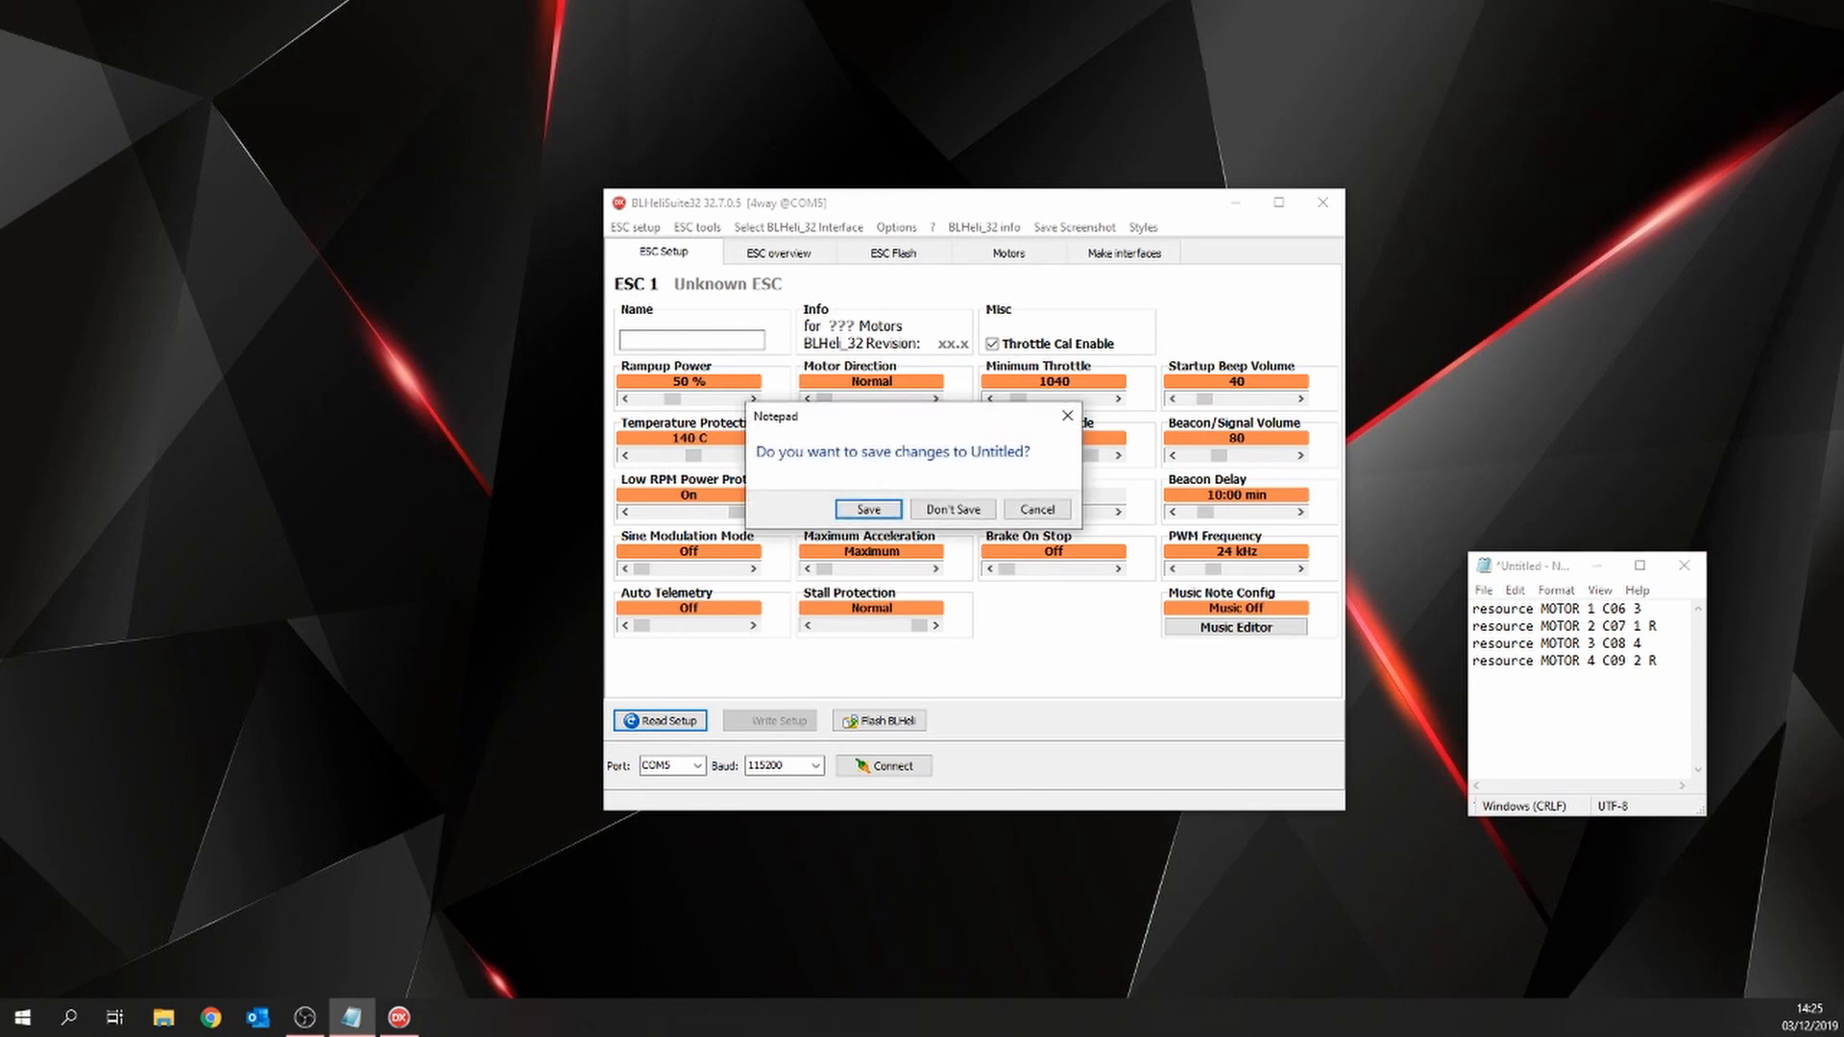
{"action": "left_click", "coordinate": [953, 509]}
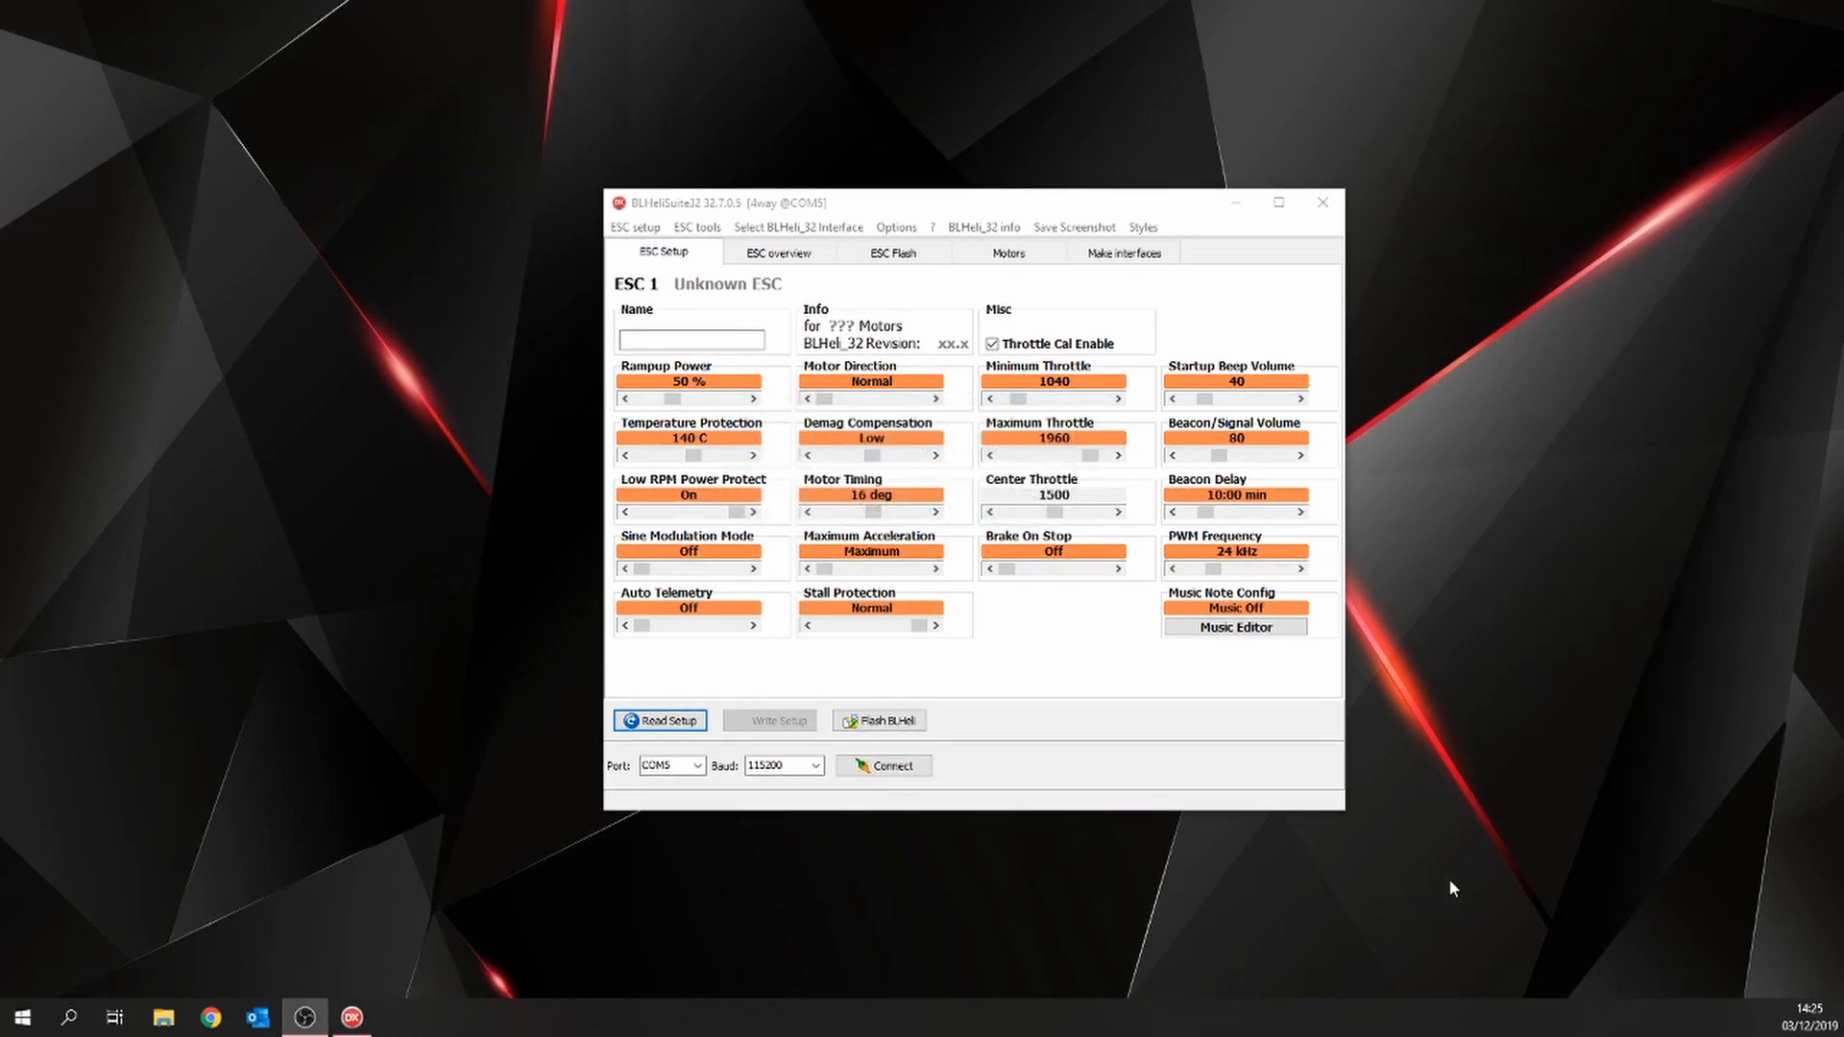
Step: Connect to the flight controller on COM5 at 115200 baud and read the setup of all four ESCs
{"action": "left_click_drag", "start_coordinate": [923, 211], "coordinate": [893, 203]}
{"action": "left_click", "coordinate": [877, 753]}
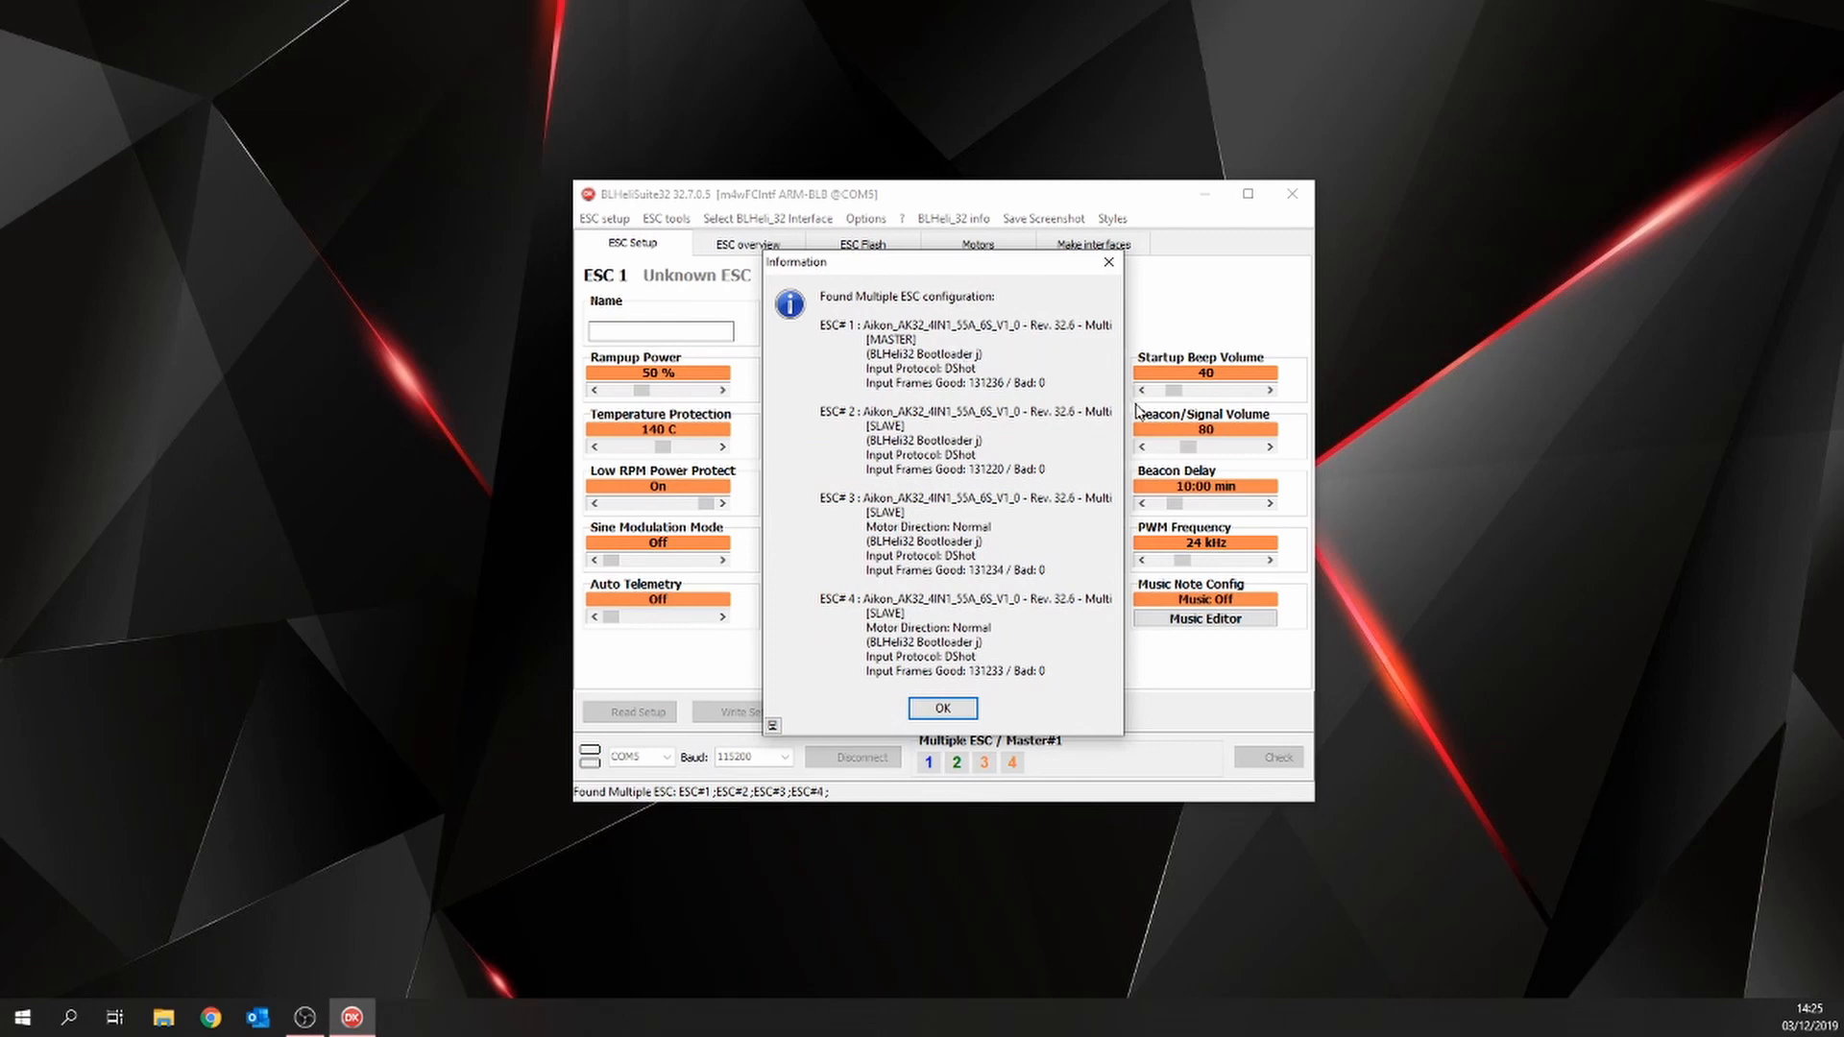
{"action": "left_click", "coordinate": [949, 714]}
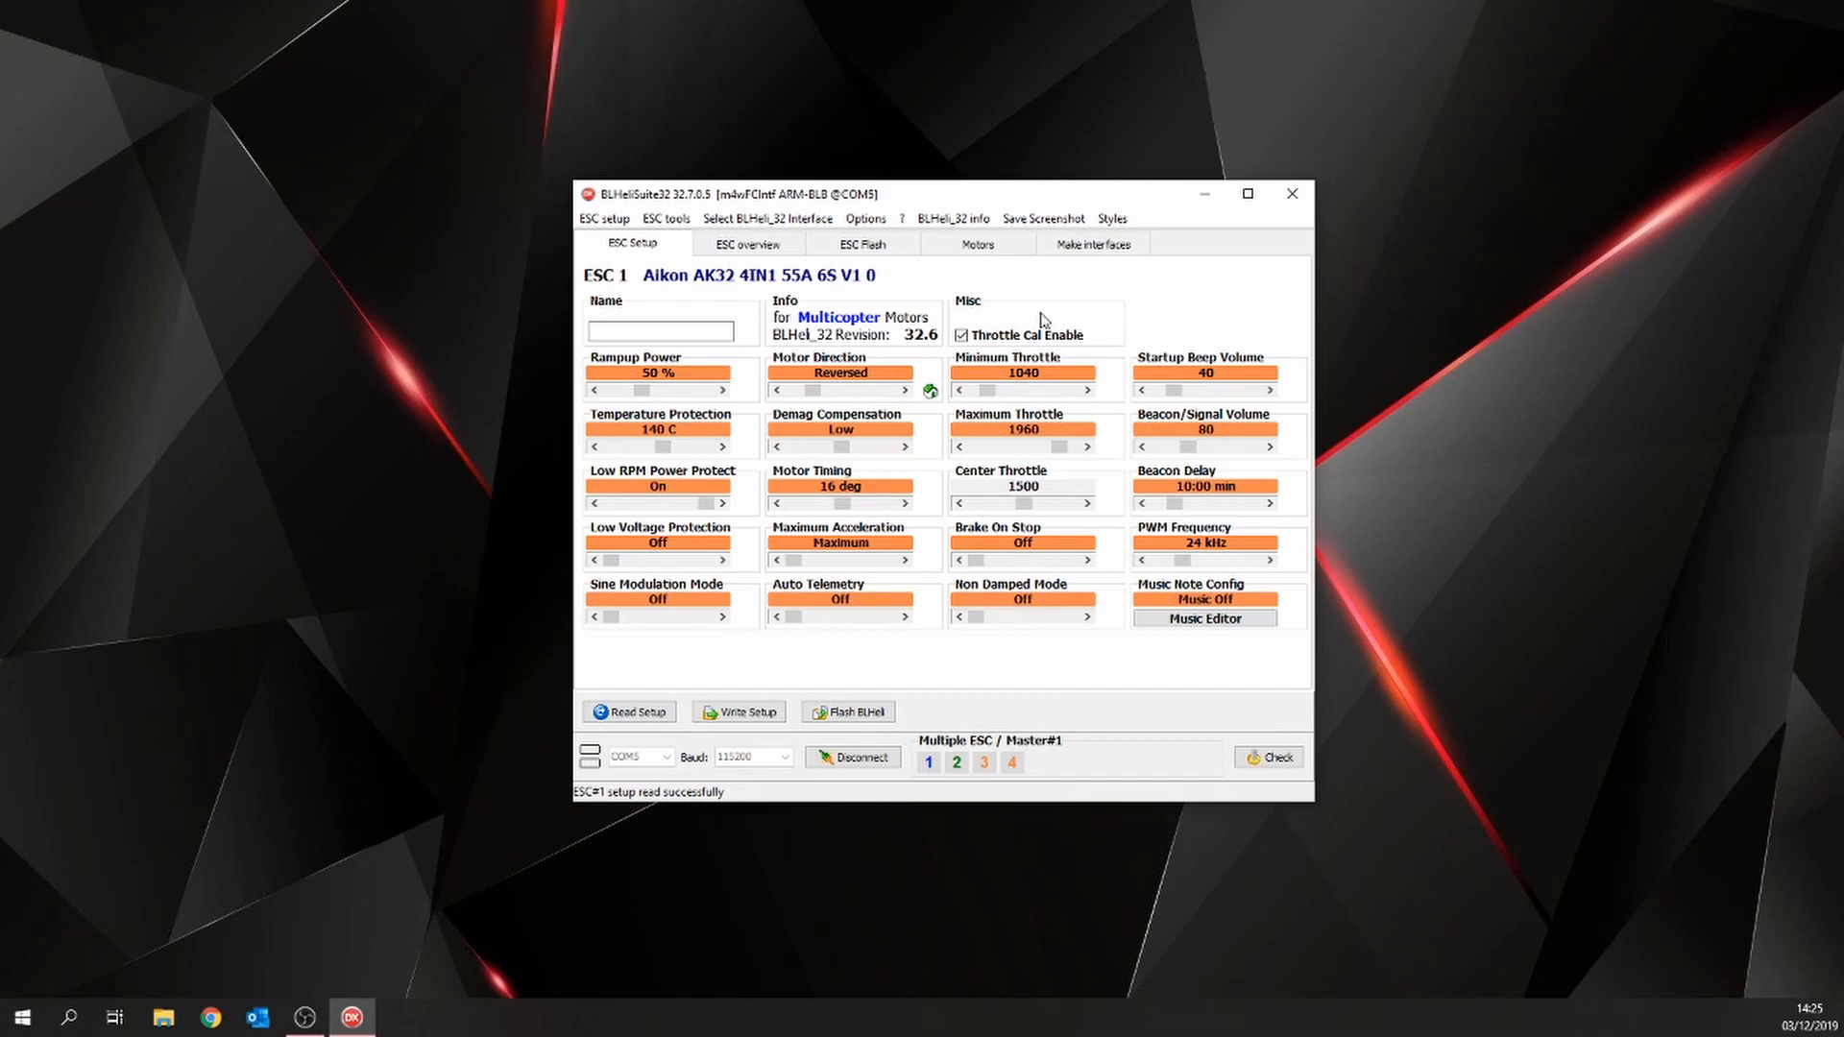
{"action": "left_click", "coordinate": [979, 246]}
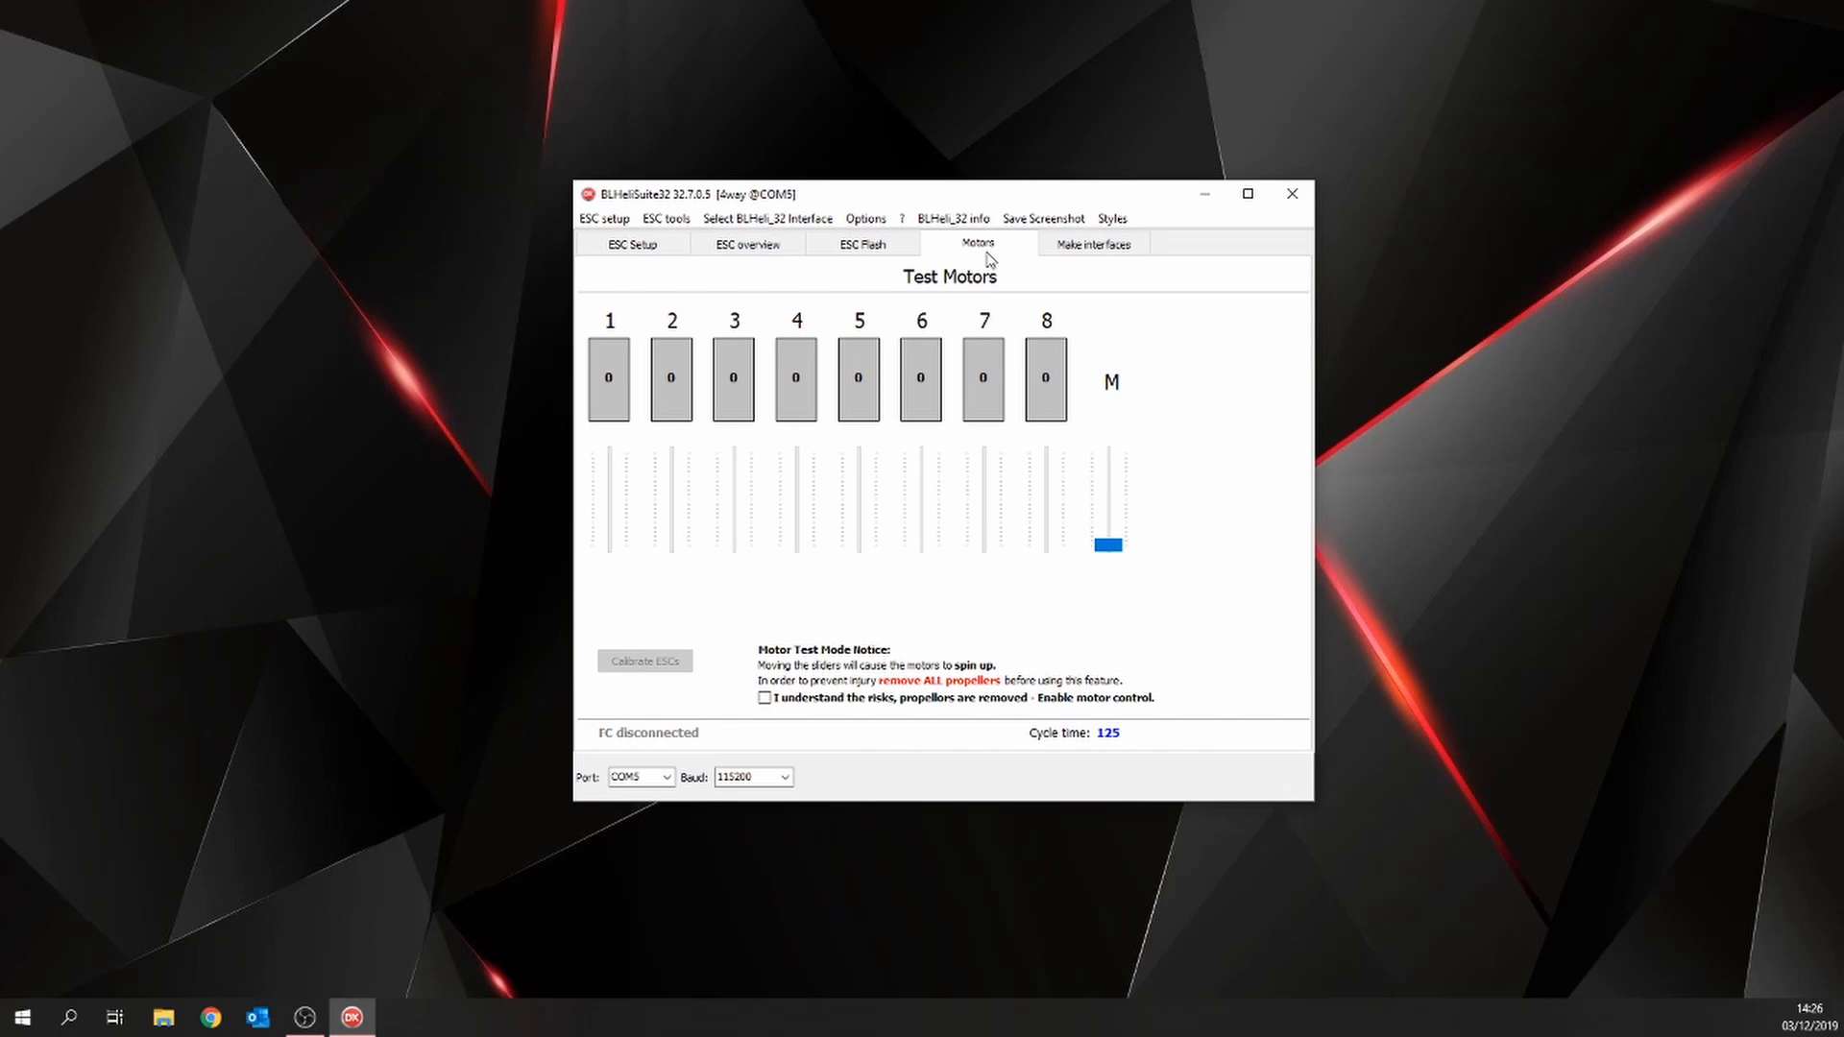
{"action": "left_click", "coordinate": [765, 698]}
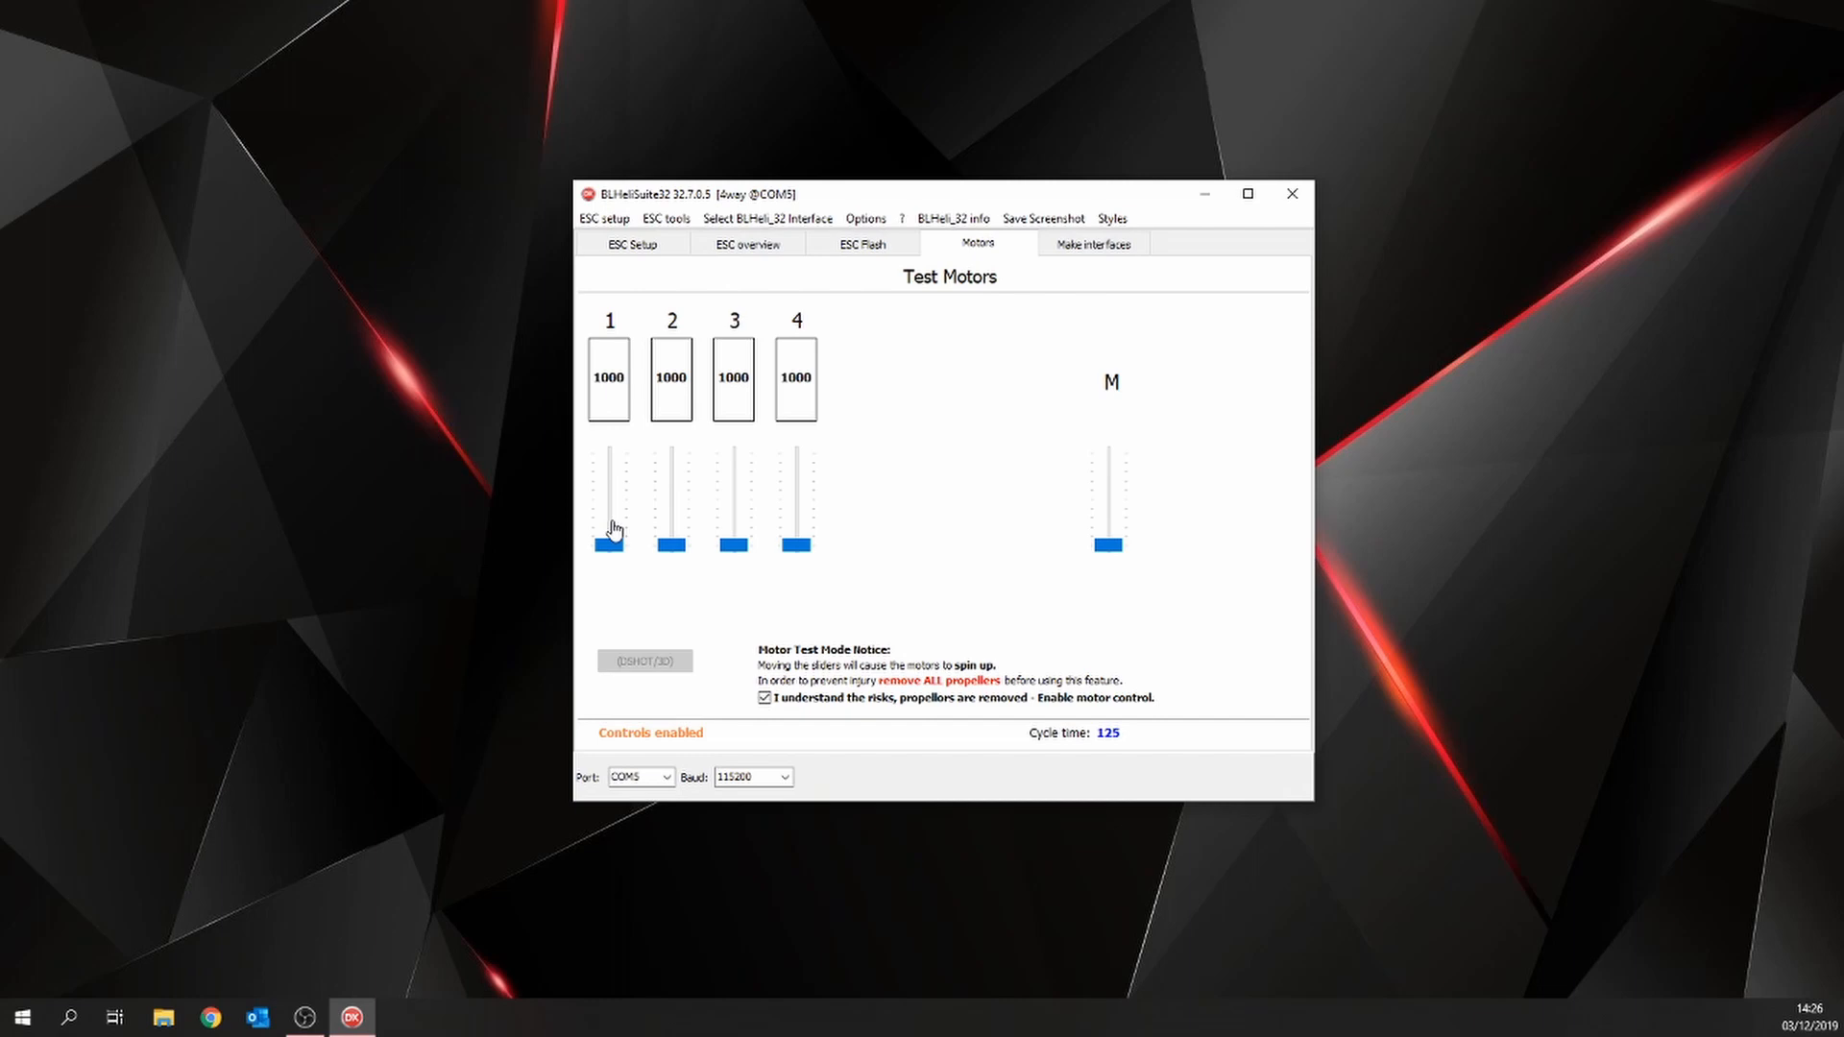
{"action": "left_click", "coordinate": [648, 250]}
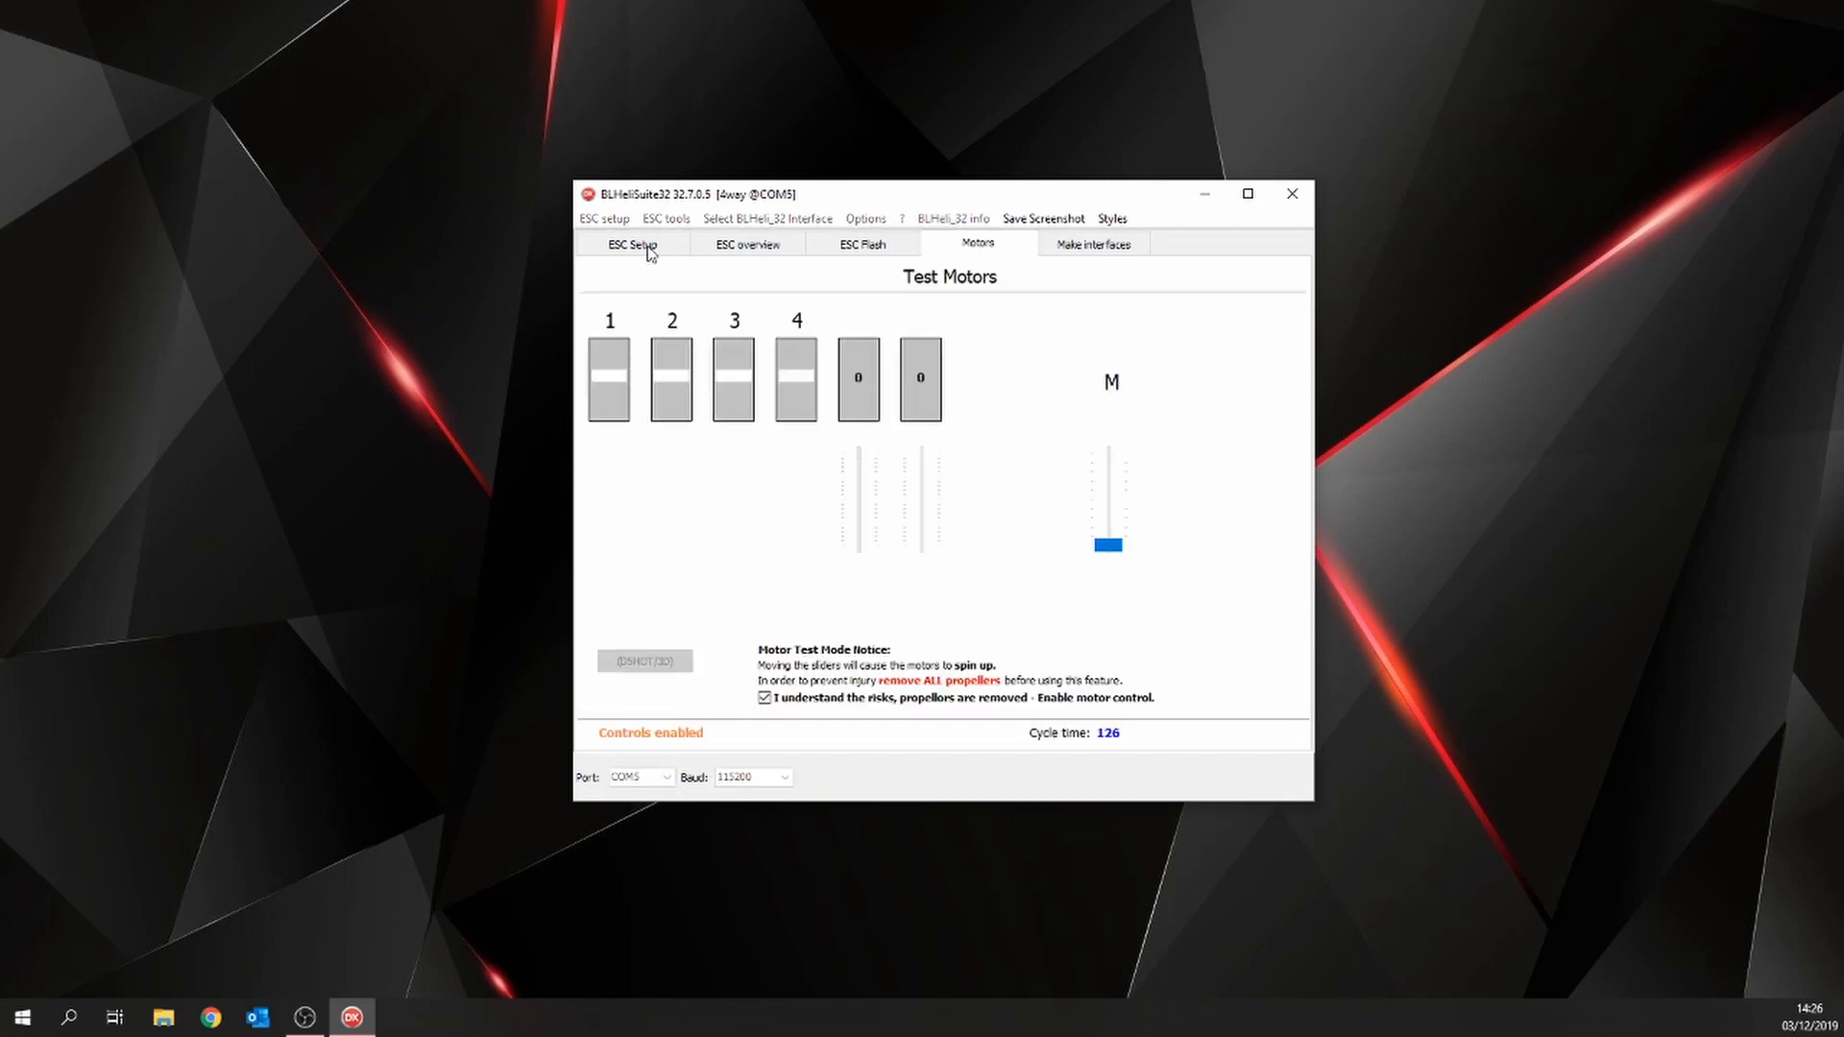
Step: Reconnect to the flight controller and read the ESC setups again
{"action": "left_click", "coordinate": [852, 757]}
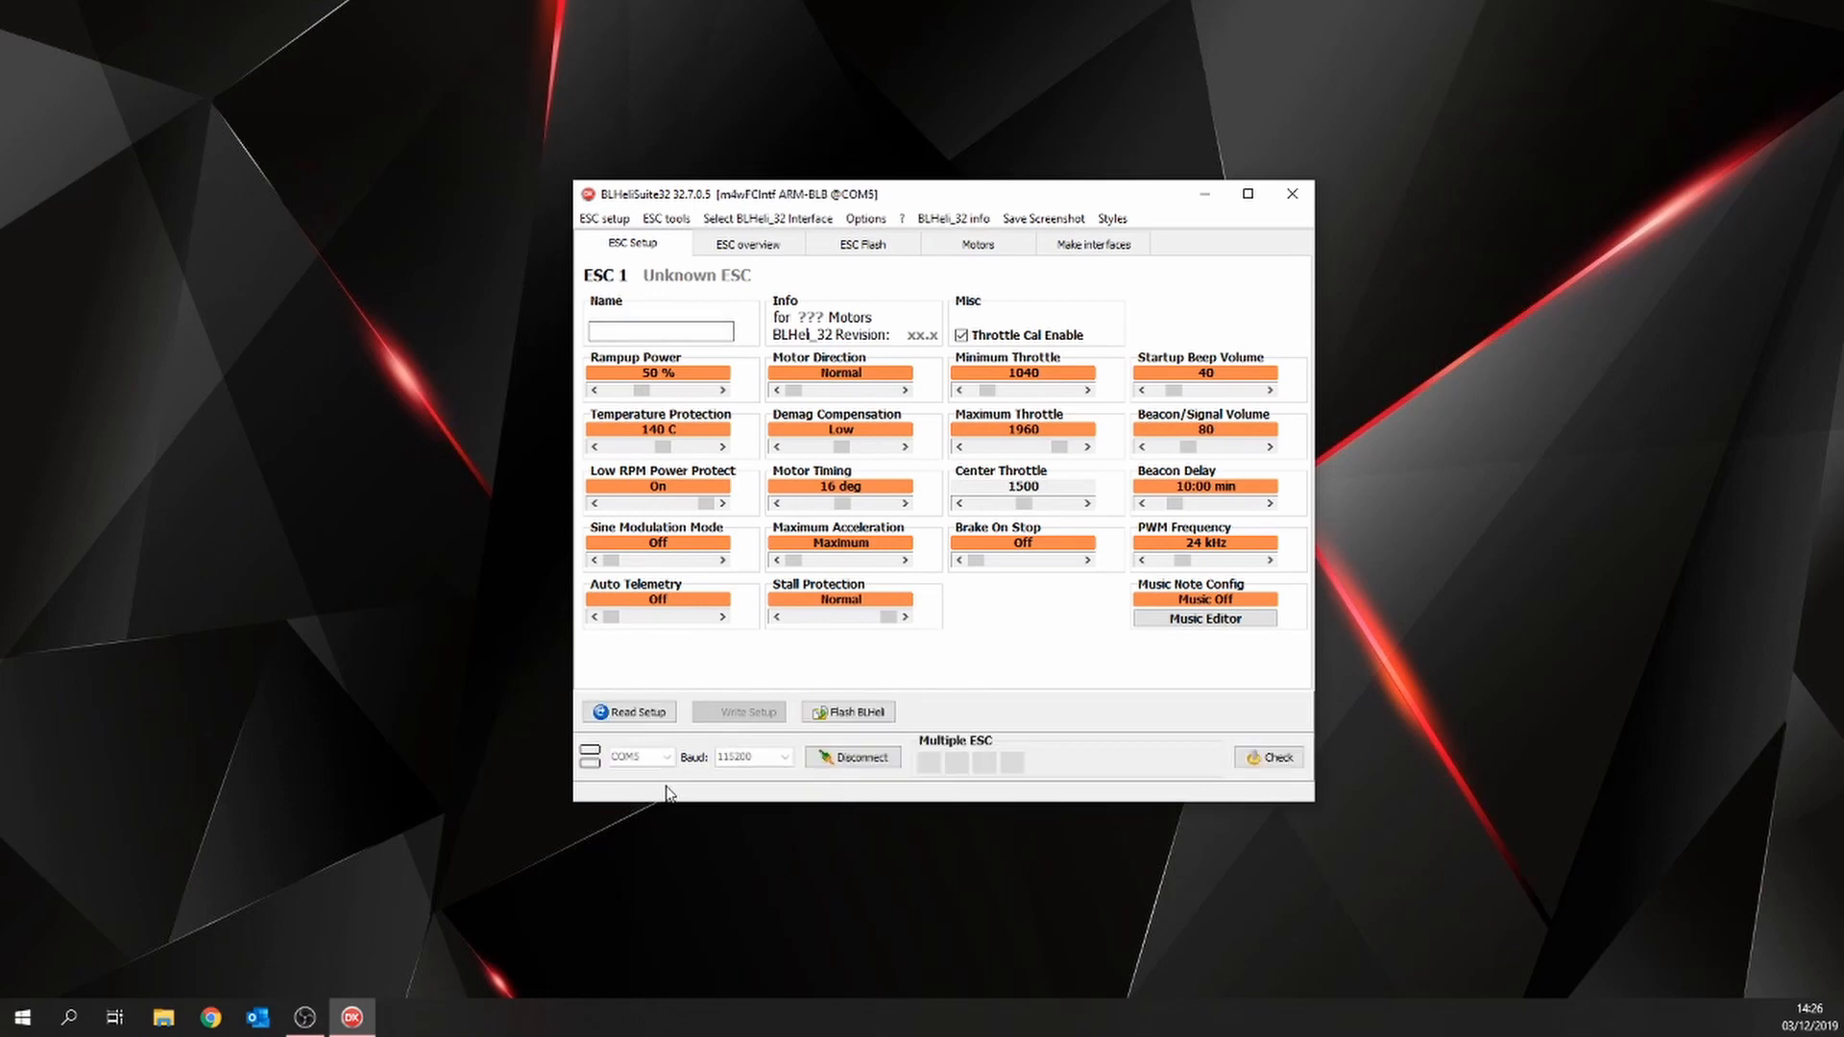
{"action": "left_click", "coordinate": [650, 712]}
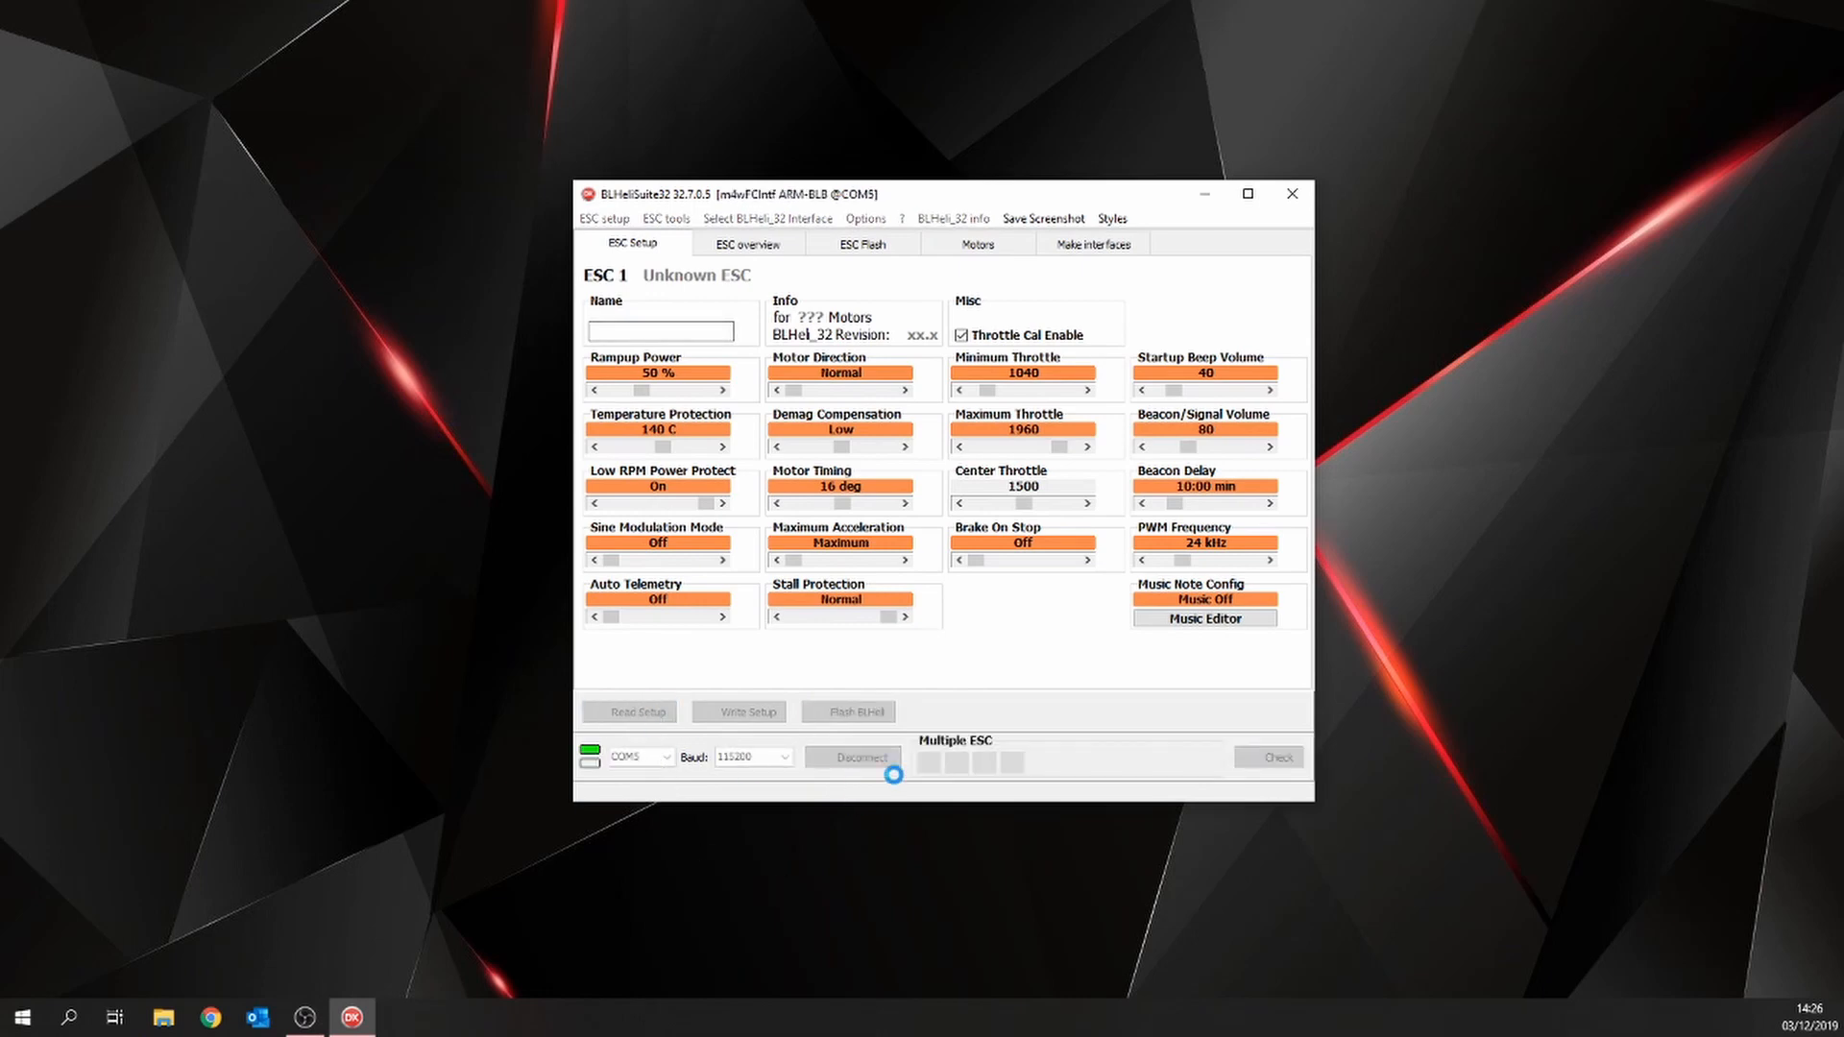
{"action": "left_click", "coordinate": [939, 710]}
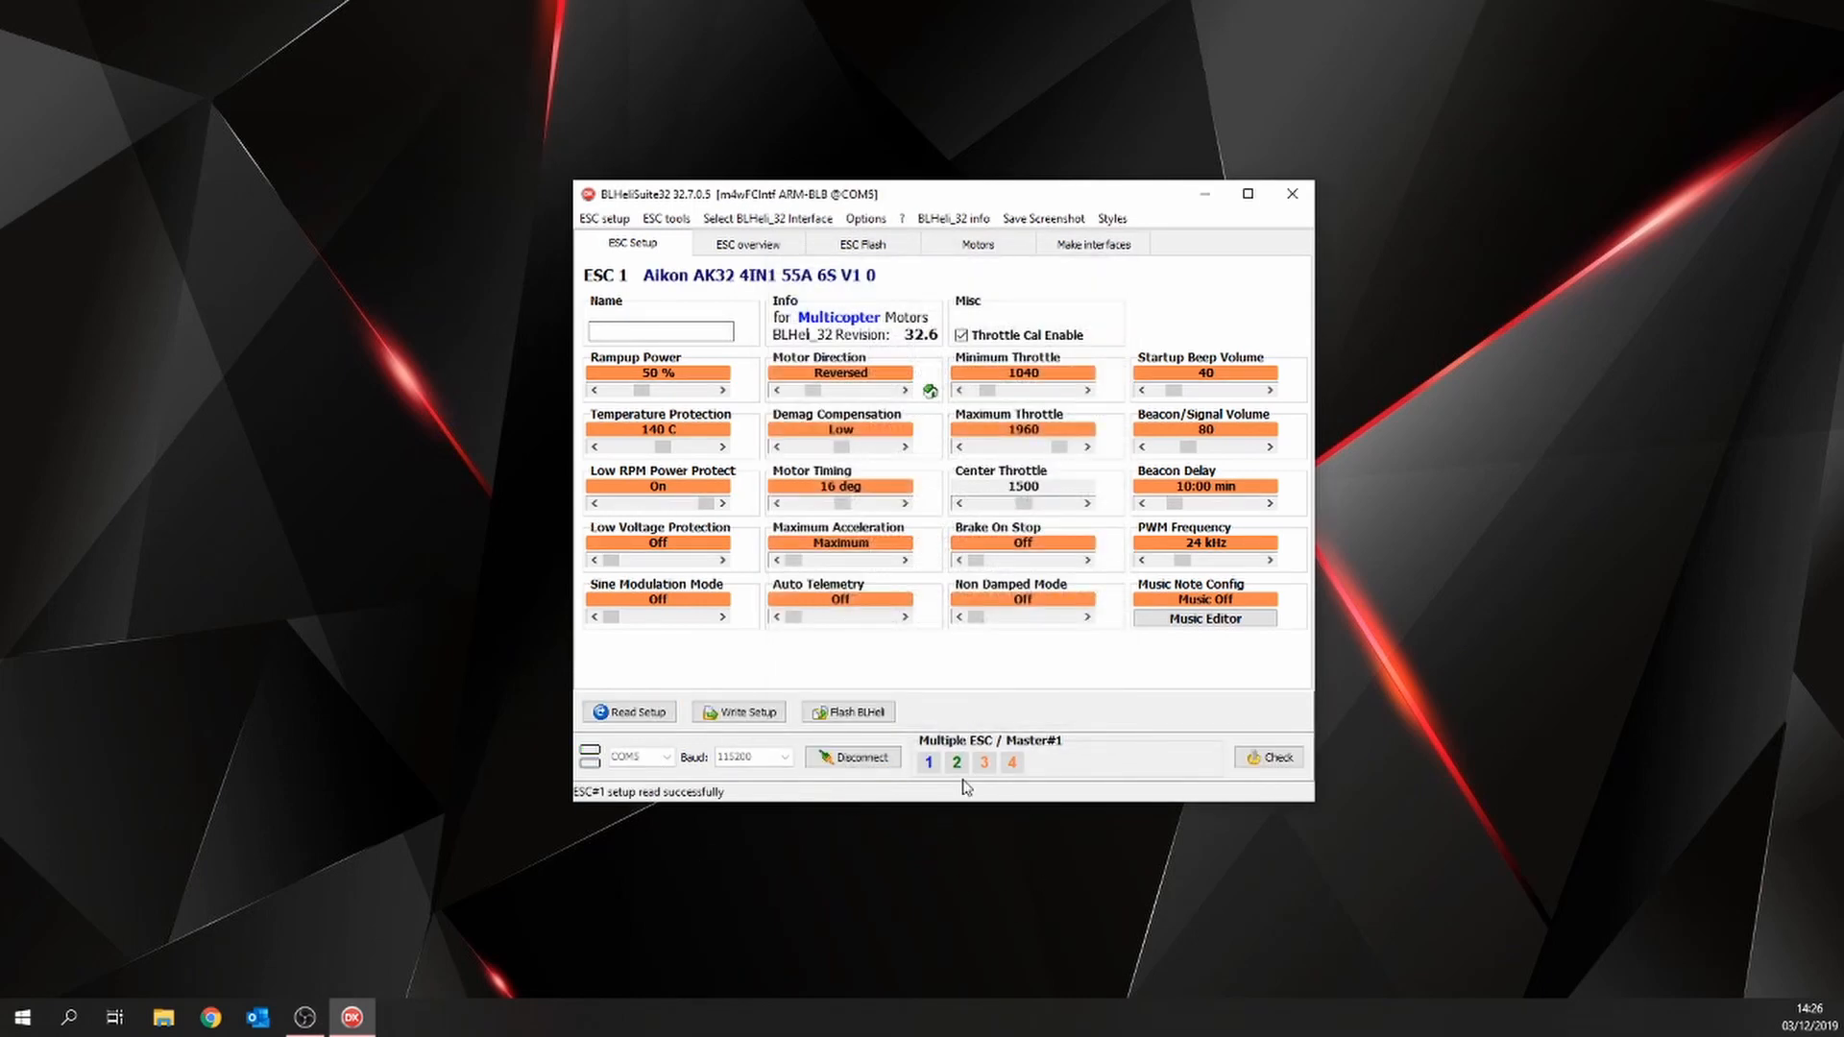
Step: Limit the selection to ESC 1, set its motor direction to Reversed and write the setup to it
{"action": "left_click", "coordinate": [983, 763]}
{"action": "left_click", "coordinate": [1012, 763]}
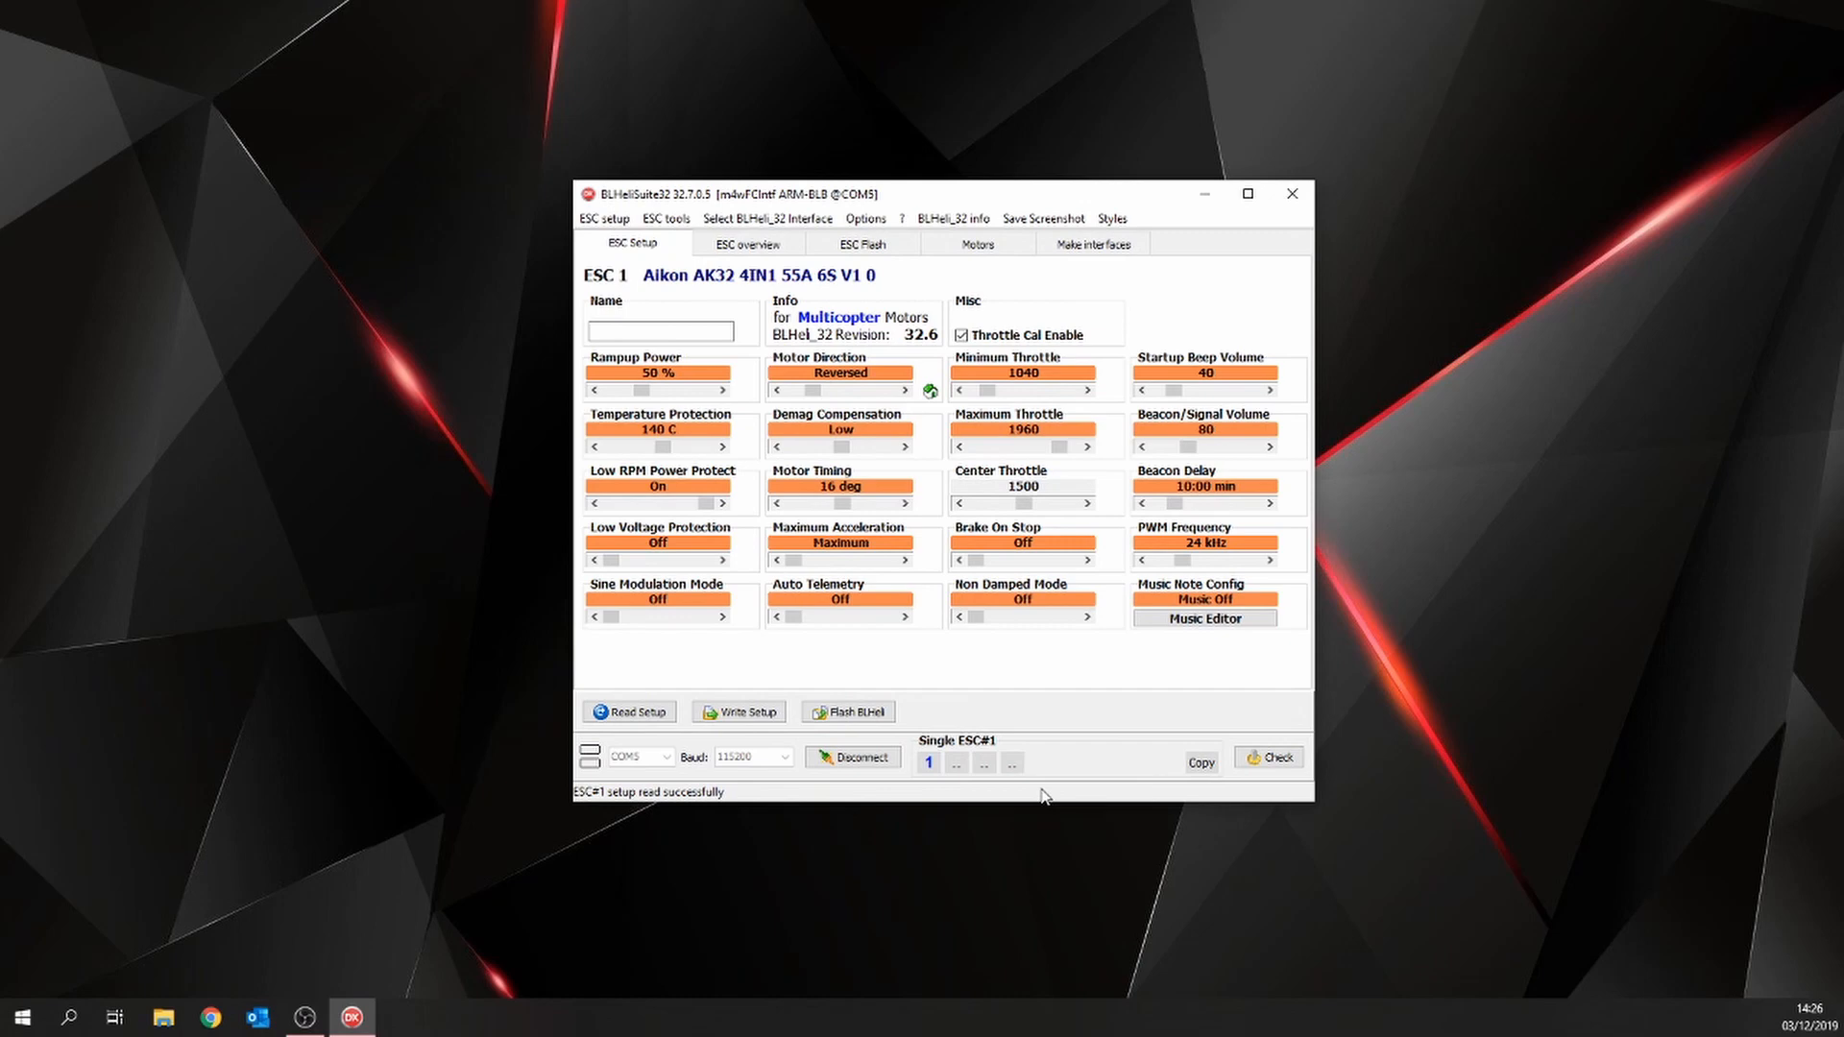
{"action": "left_click", "coordinate": [790, 395]}
{"action": "mouse_move", "coordinate": [790, 395]}
{"action": "left_mouse_down"}
{"action": "mouse_move", "coordinate": [829, 403]}
{"action": "mouse_move", "coordinate": [789, 392]}
{"action": "mouse_move", "coordinate": [811, 391]}
{"action": "left_mouse_up"}
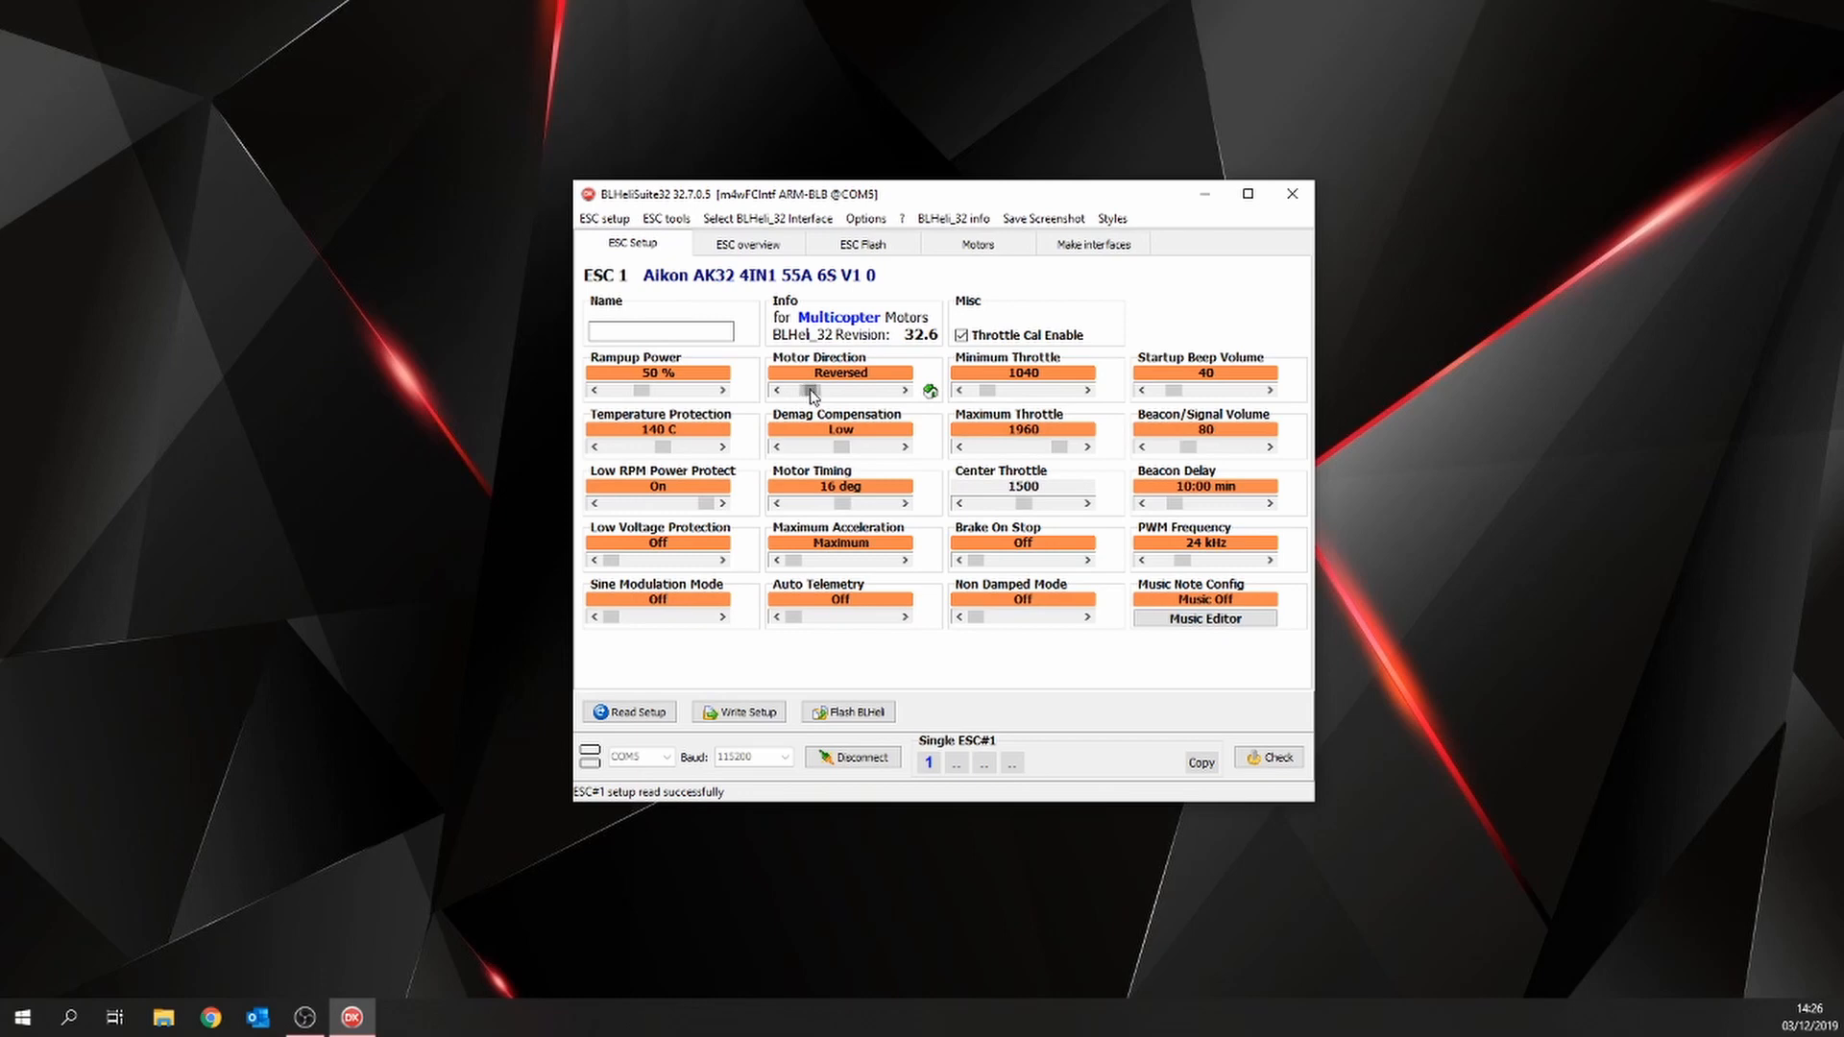
{"action": "left_click", "coordinate": [745, 723]}
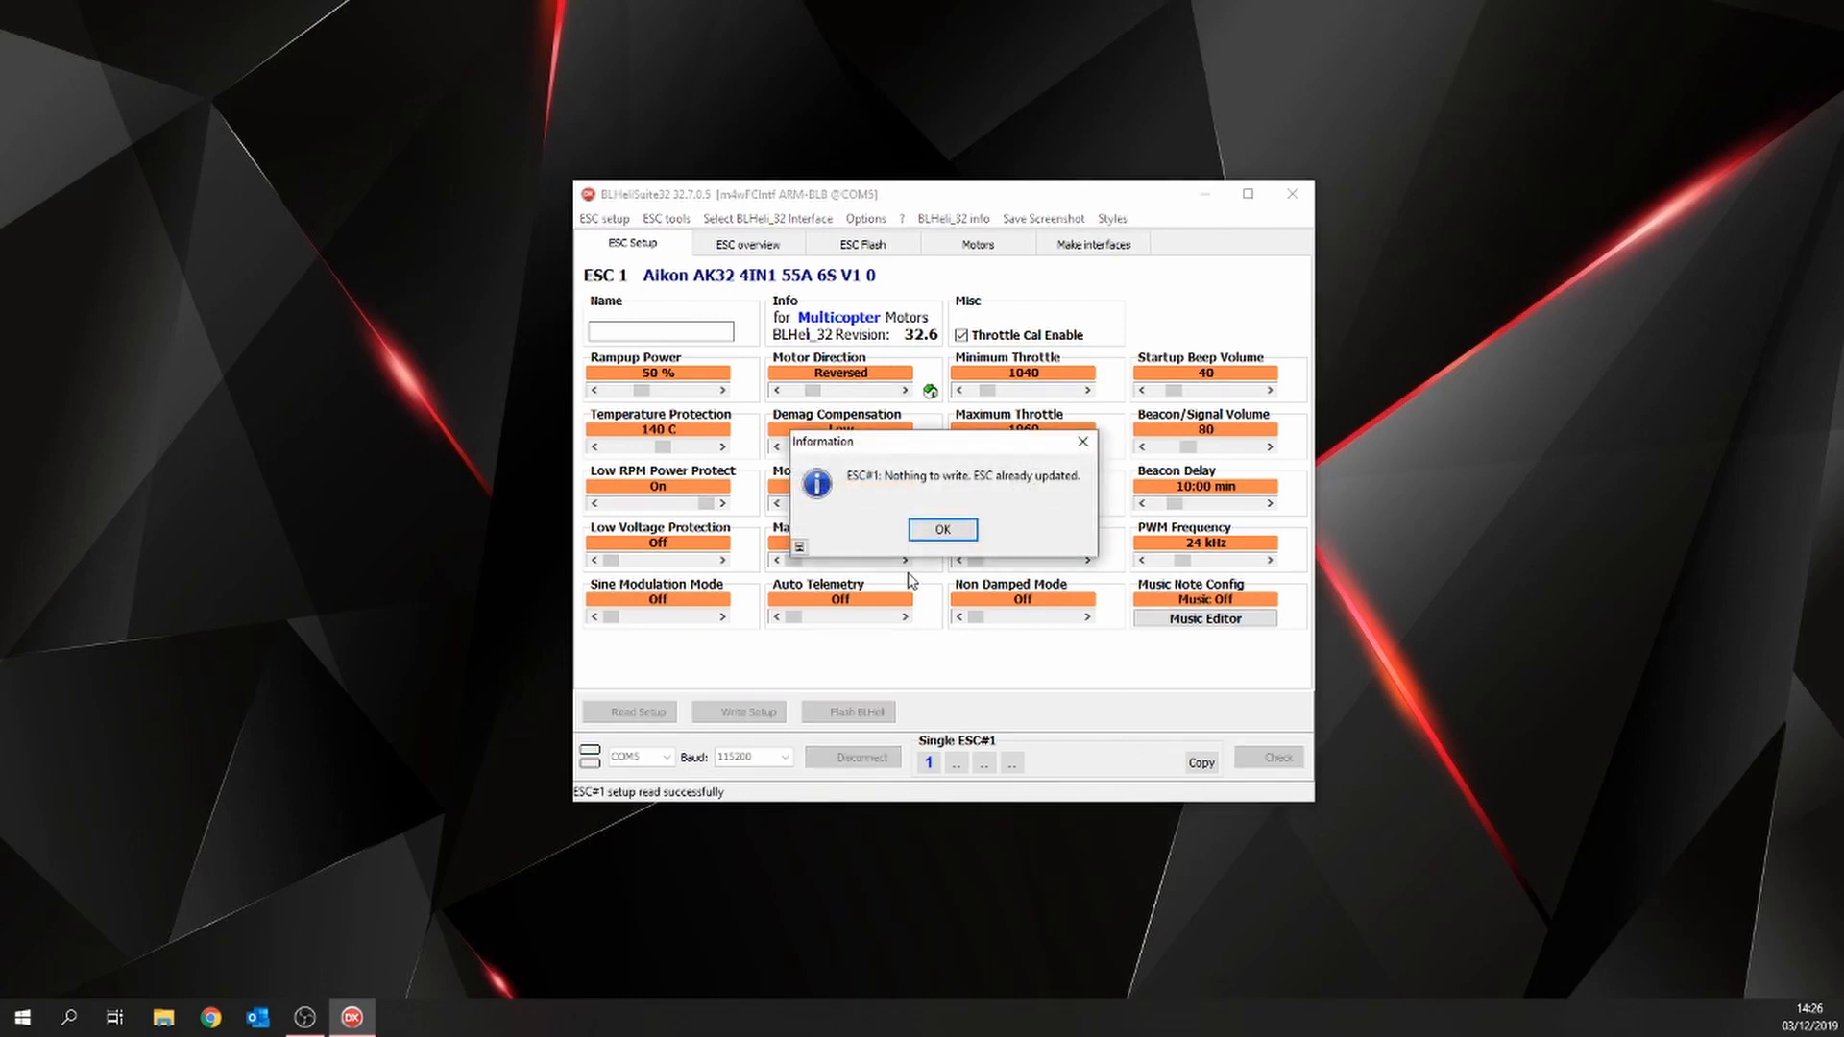
{"action": "left_click", "coordinate": [934, 536]}
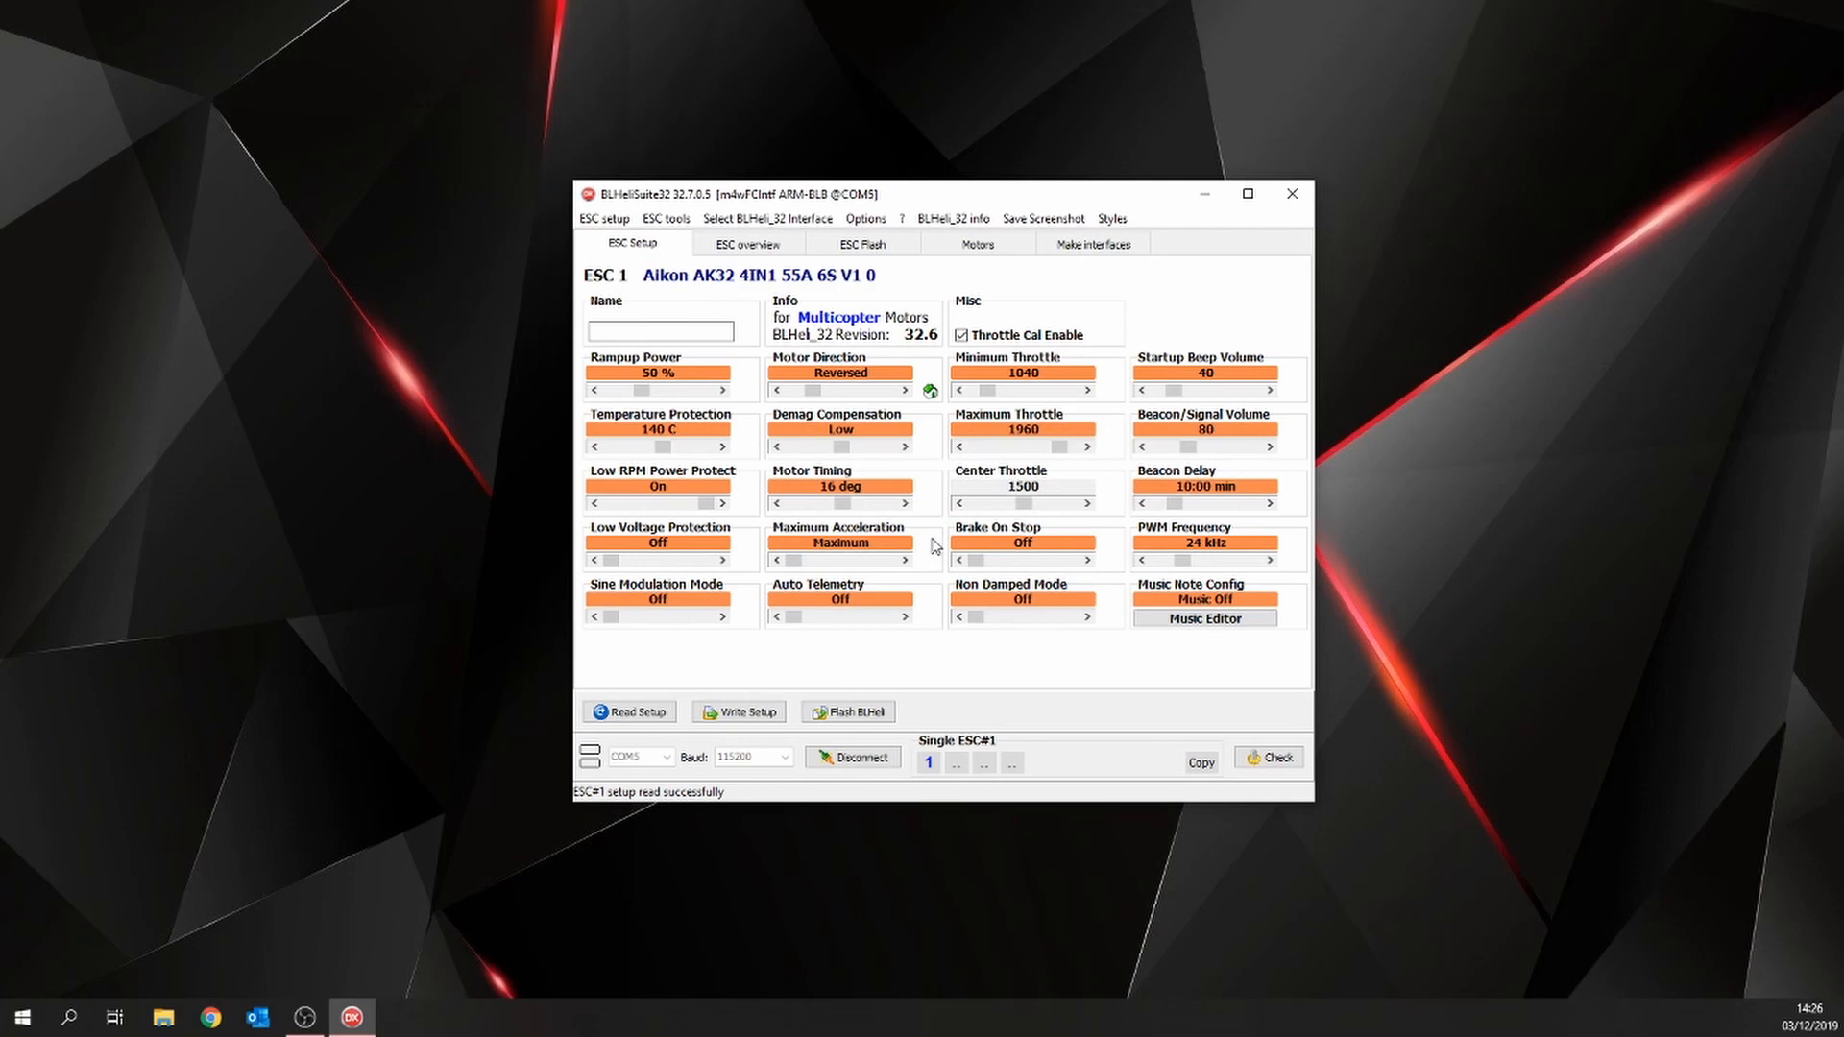
Step: Enable motor control, briefly spin motor 1 at about 1059 to check its direction, disable motor control and return to the ESC setup
{"action": "left_click", "coordinate": [978, 244]}
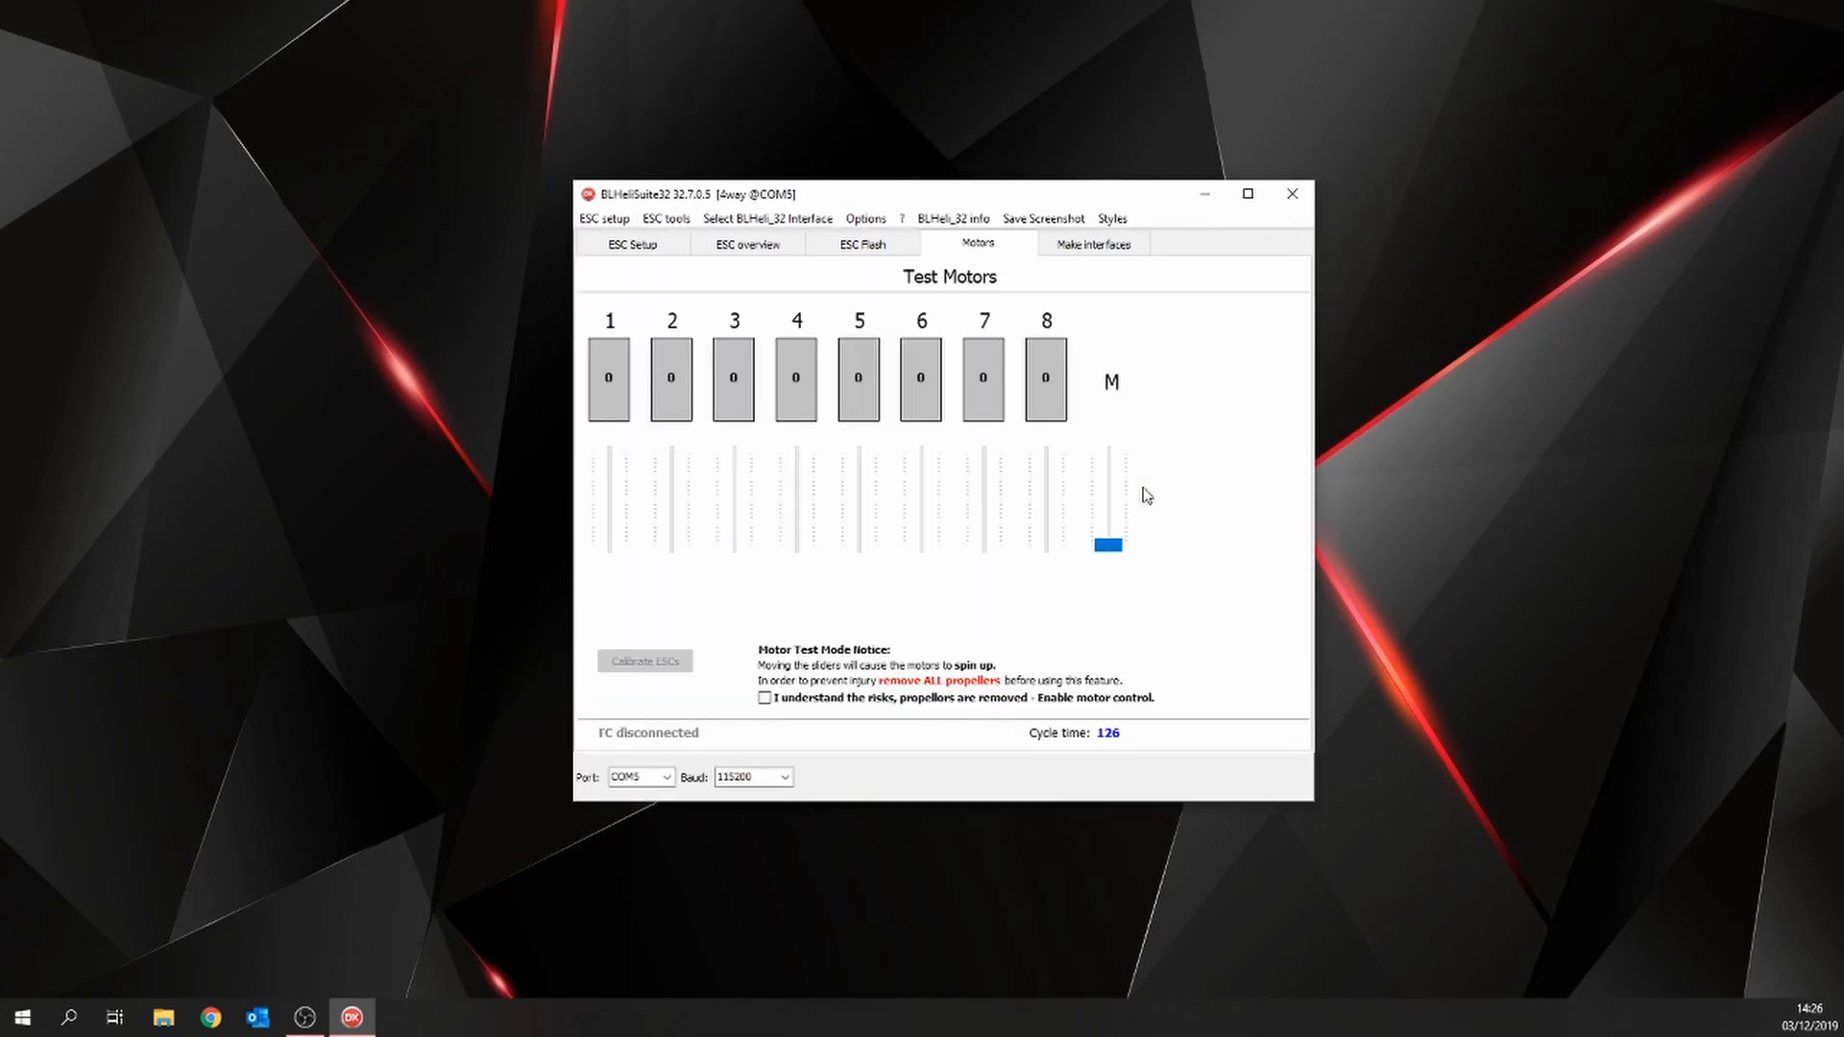
{"action": "left_click", "coordinate": [764, 698]}
{"action": "left_click_drag", "start_coordinate": [609, 545], "coordinate": [608, 539]}
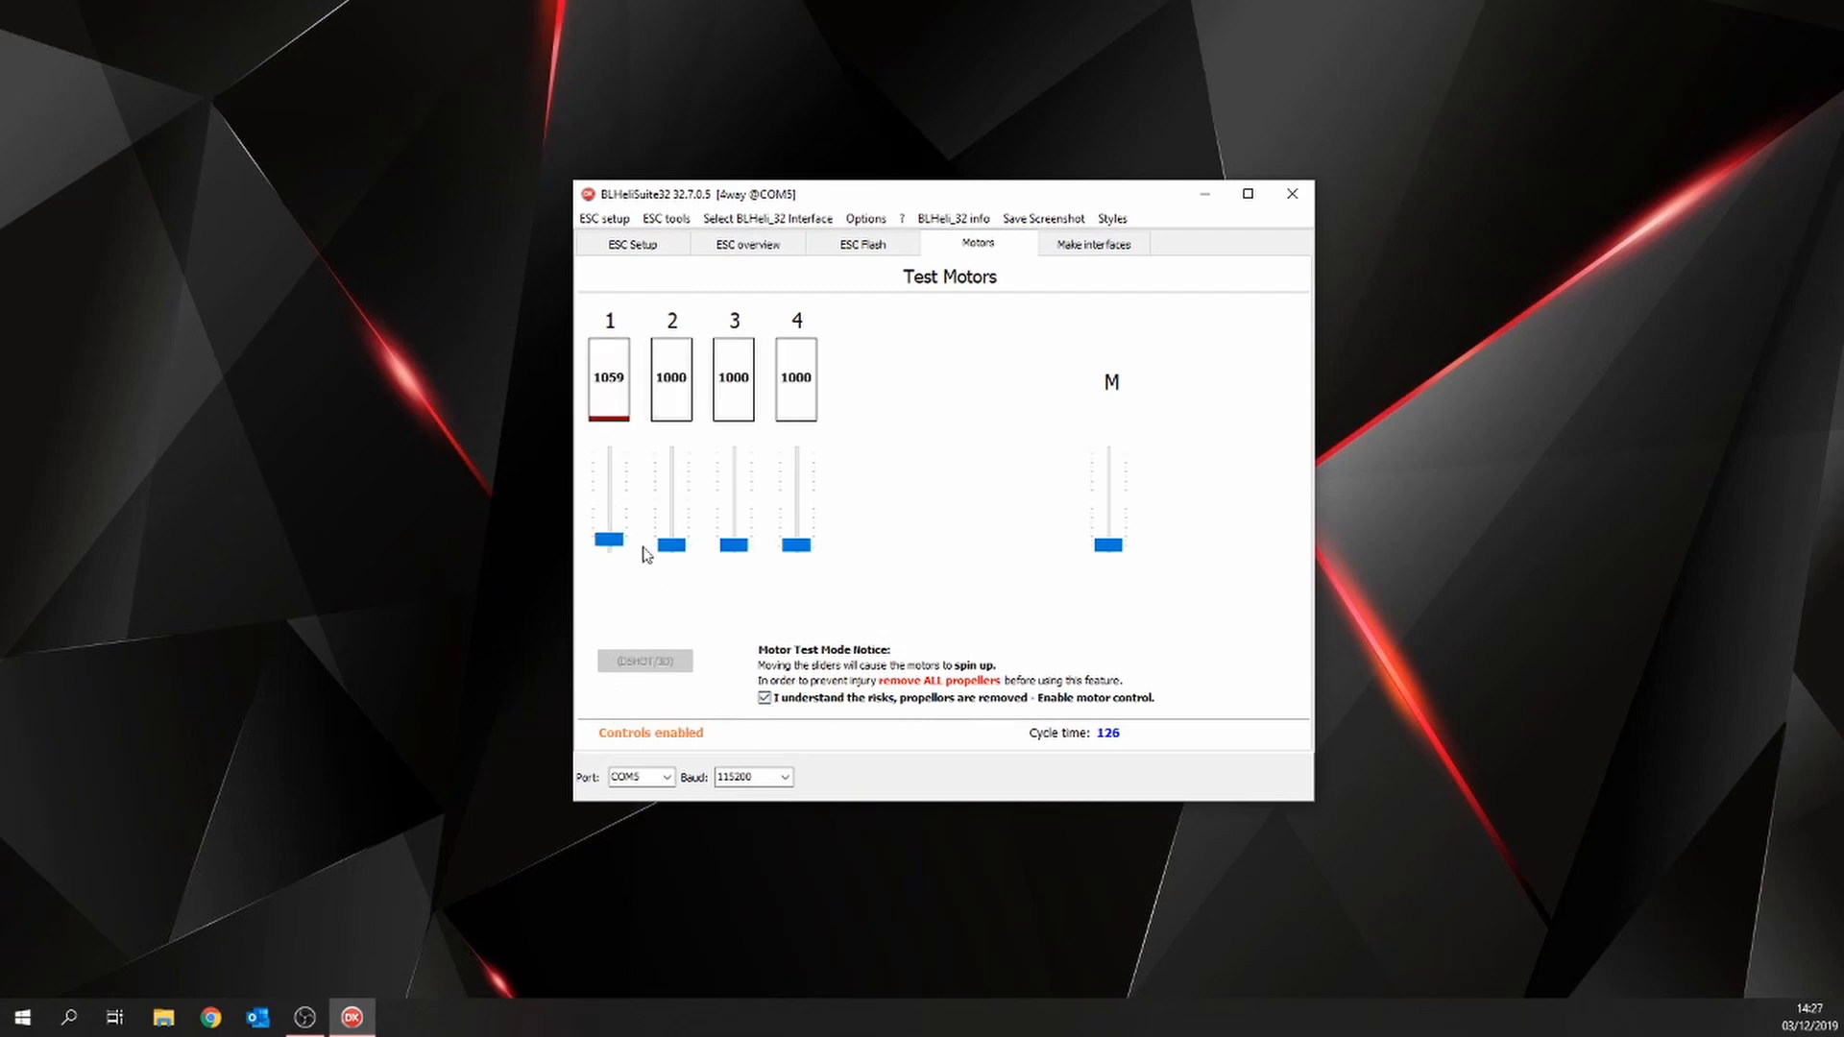
{"action": "left_click_drag", "start_coordinate": [609, 538], "coordinate": [634, 595]}
{"action": "left_click", "coordinate": [773, 703]}
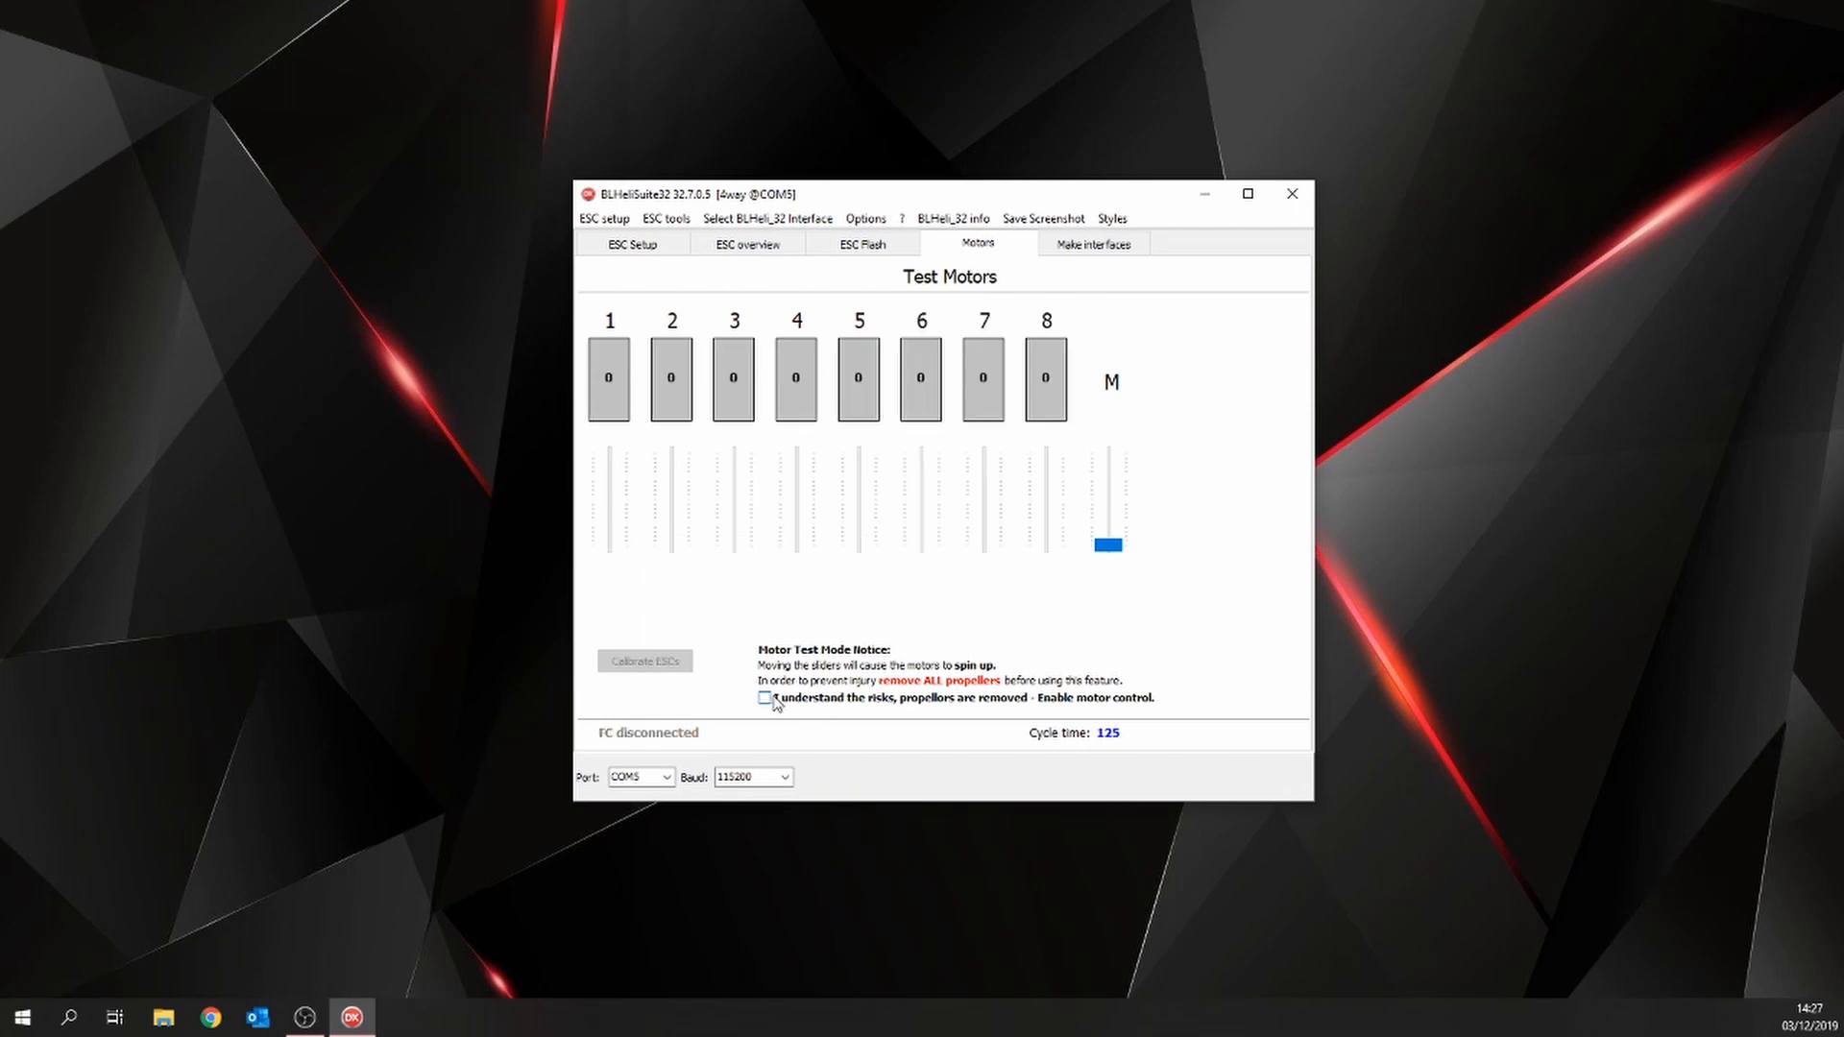
{"action": "left_click", "coordinate": [633, 243]}
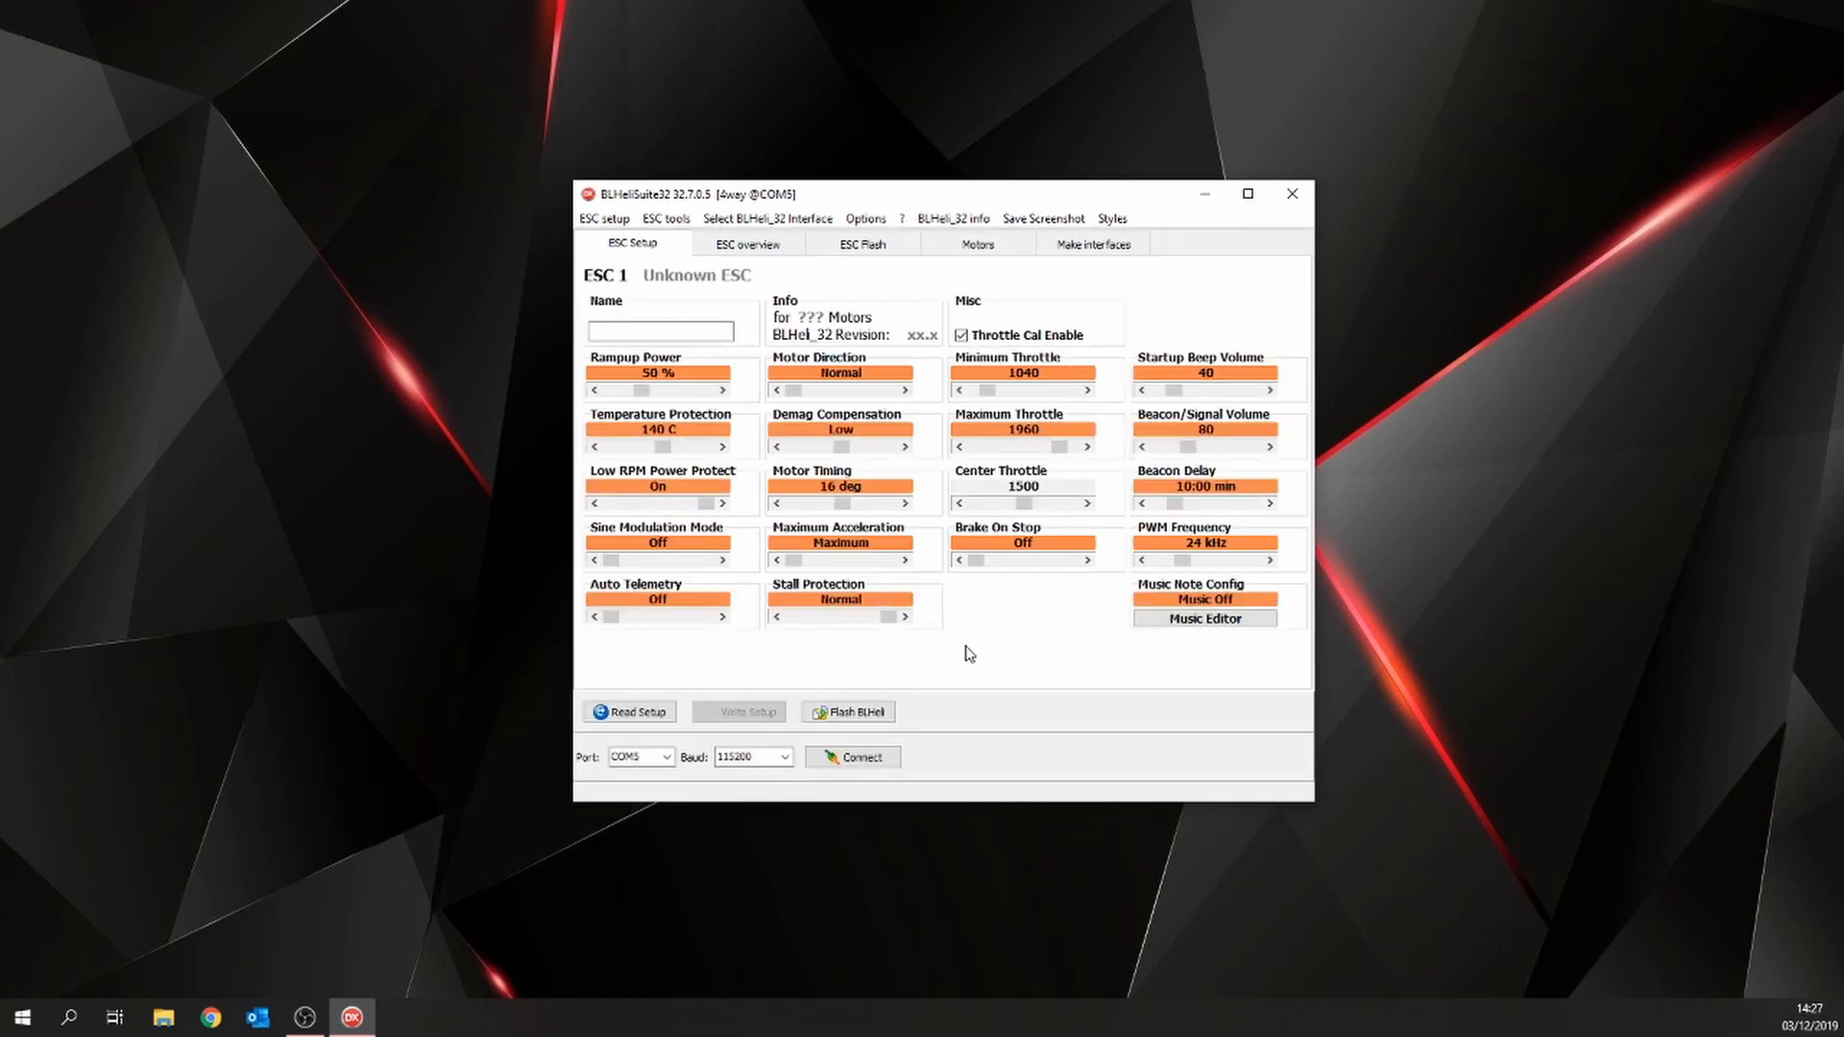